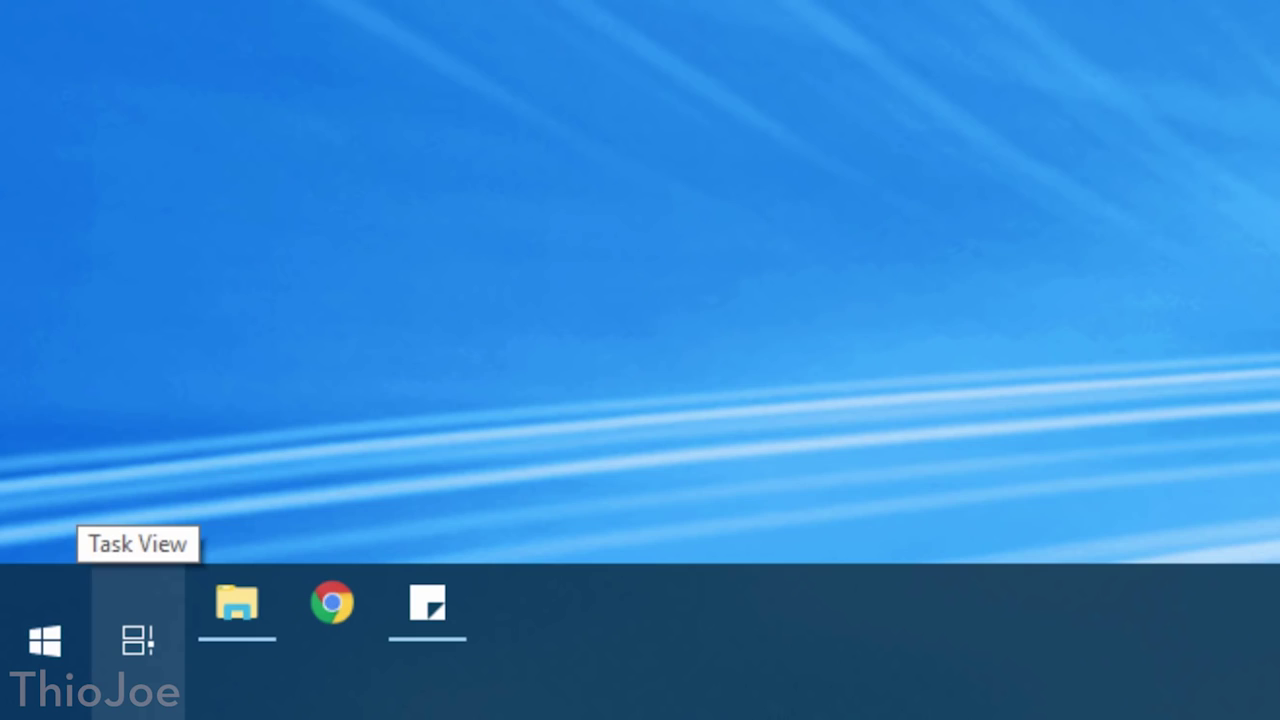
- Open Task View and look over the open windows and the Timeline suggestions beneath them
{"action": "left_click", "coordinate": [137, 640]}
{"action": "scroll", "coordinate": [174, 360], "scroll_direction": "down", "scroll_amount": 2}
{"action": "scroll", "coordinate": [174, 360], "scroll_direction": "up", "scroll_amount": 2}
{"action": "scroll", "coordinate": [174, 360], "scroll_direction": "down", "scroll_amount": 2}
{"action": "scroll", "coordinate": [174, 360], "scroll_direction": "up", "scroll_amount": 2}
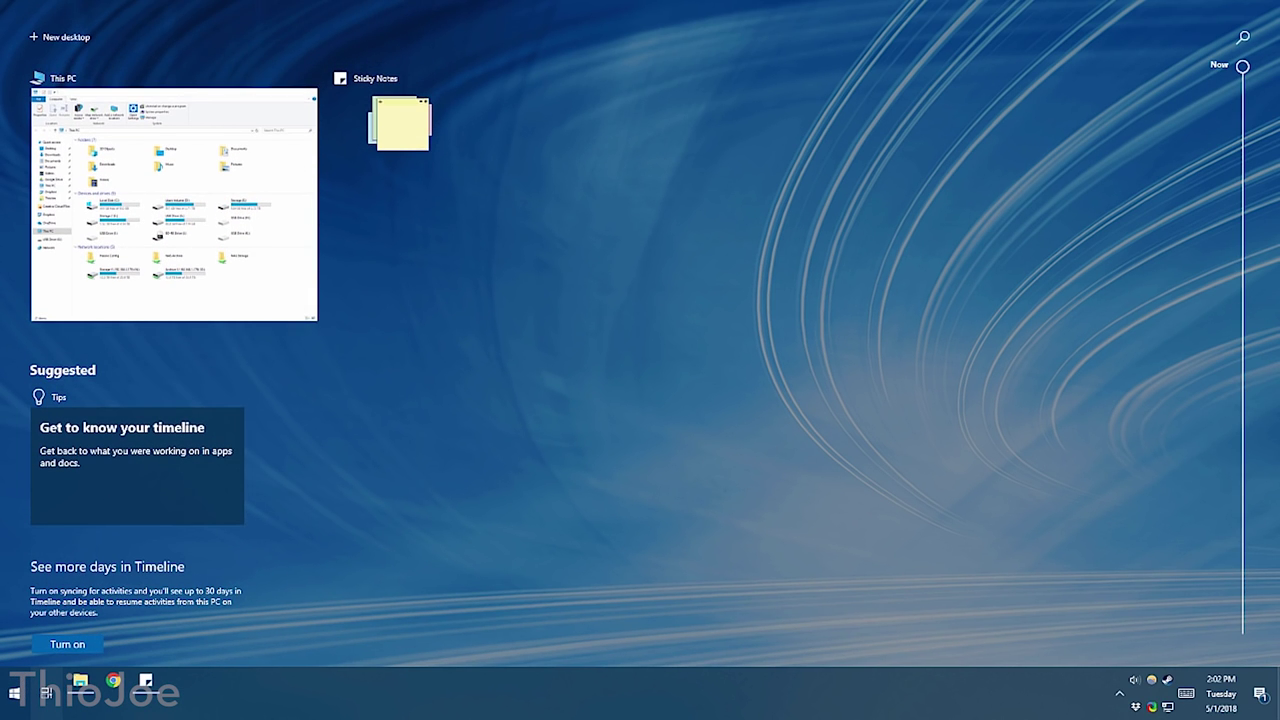
{"action": "left_click", "coordinate": [46, 693]}
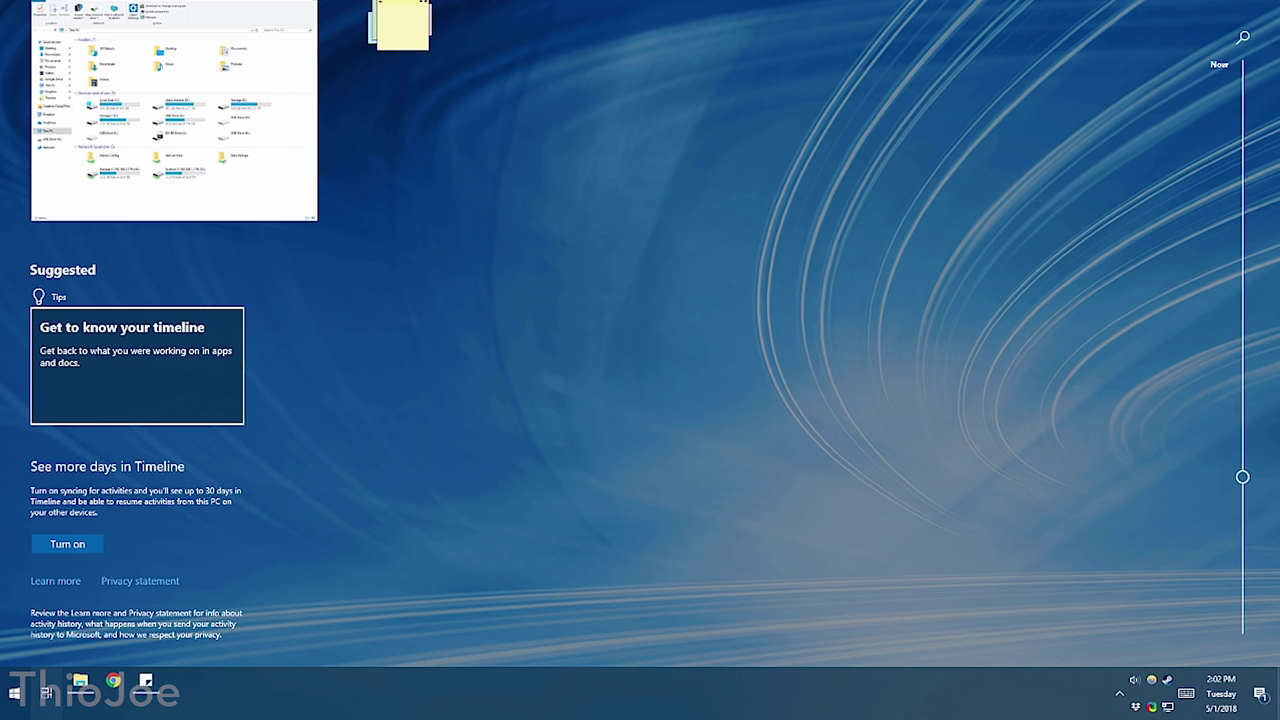
{"action": "scroll", "coordinate": [174, 400], "scroll_direction": "down", "scroll_amount": 1}
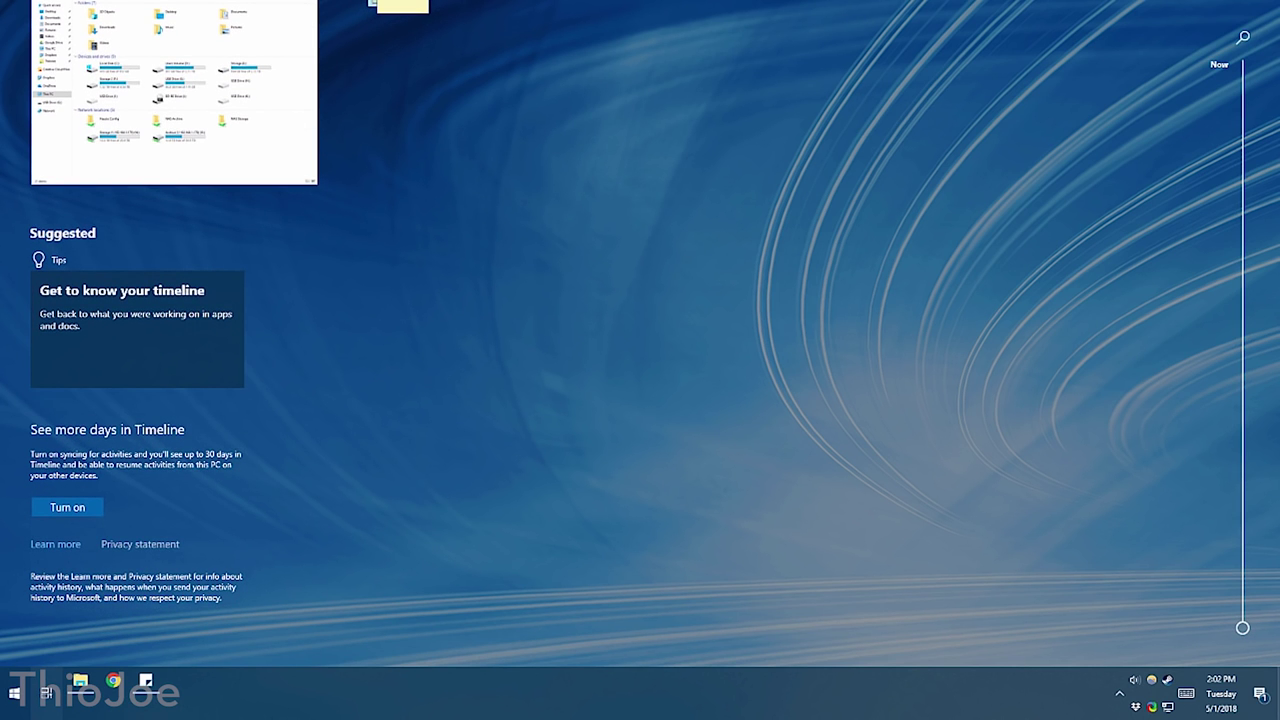
{"action": "scroll", "coordinate": [174, 360], "scroll_direction": "up", "scroll_amount": 2}
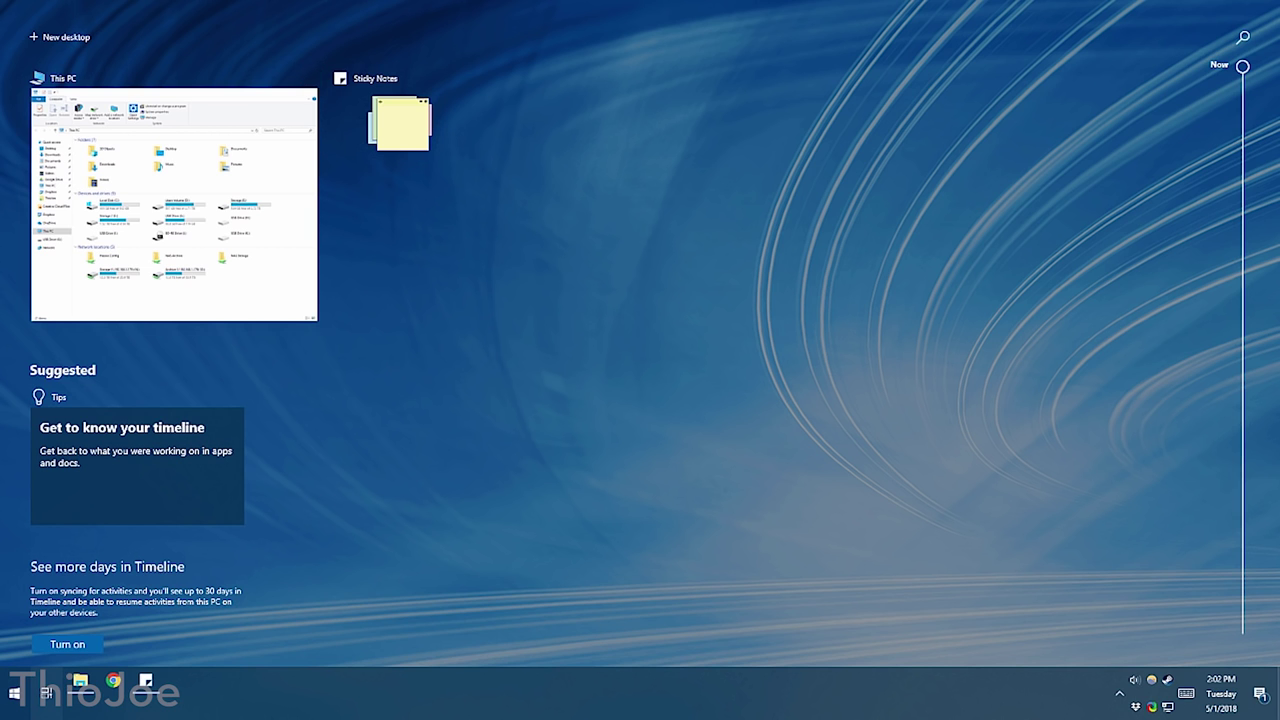
{"action": "scroll", "coordinate": [174, 360], "scroll_direction": "down", "scroll_amount": 2}
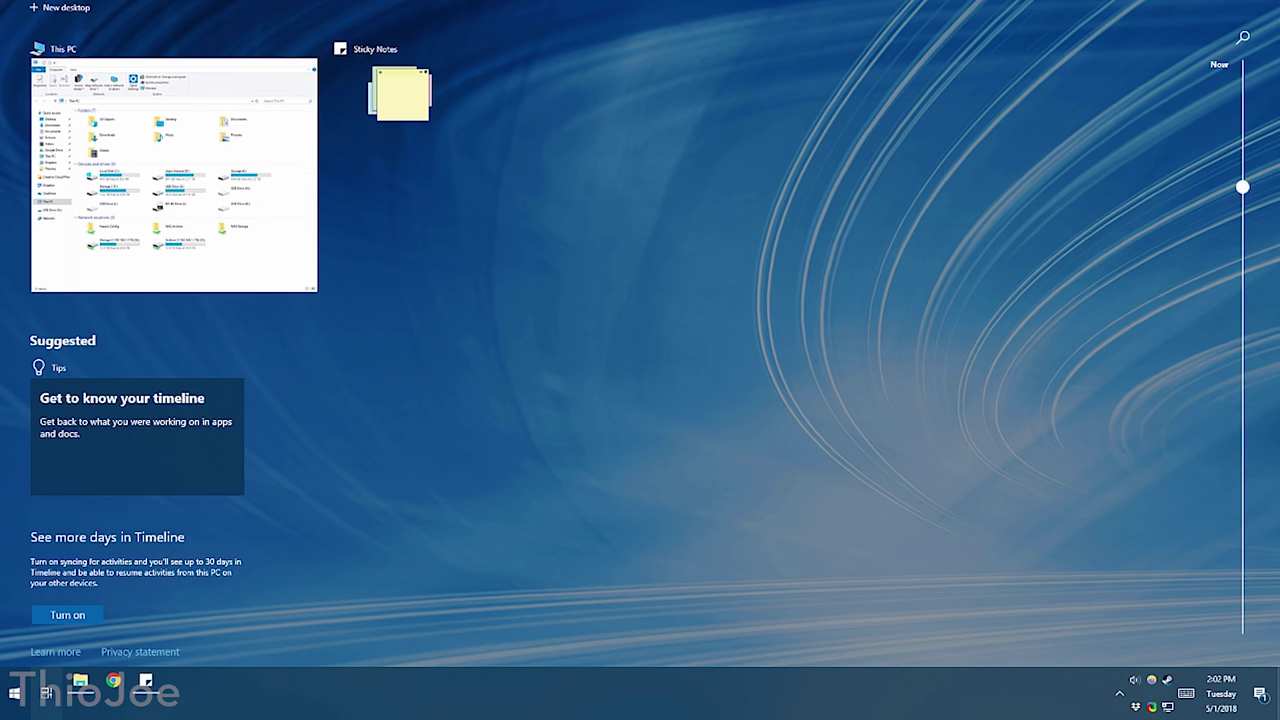
{"action": "scroll", "coordinate": [174, 360], "scroll_direction": "up", "scroll_amount": 2}
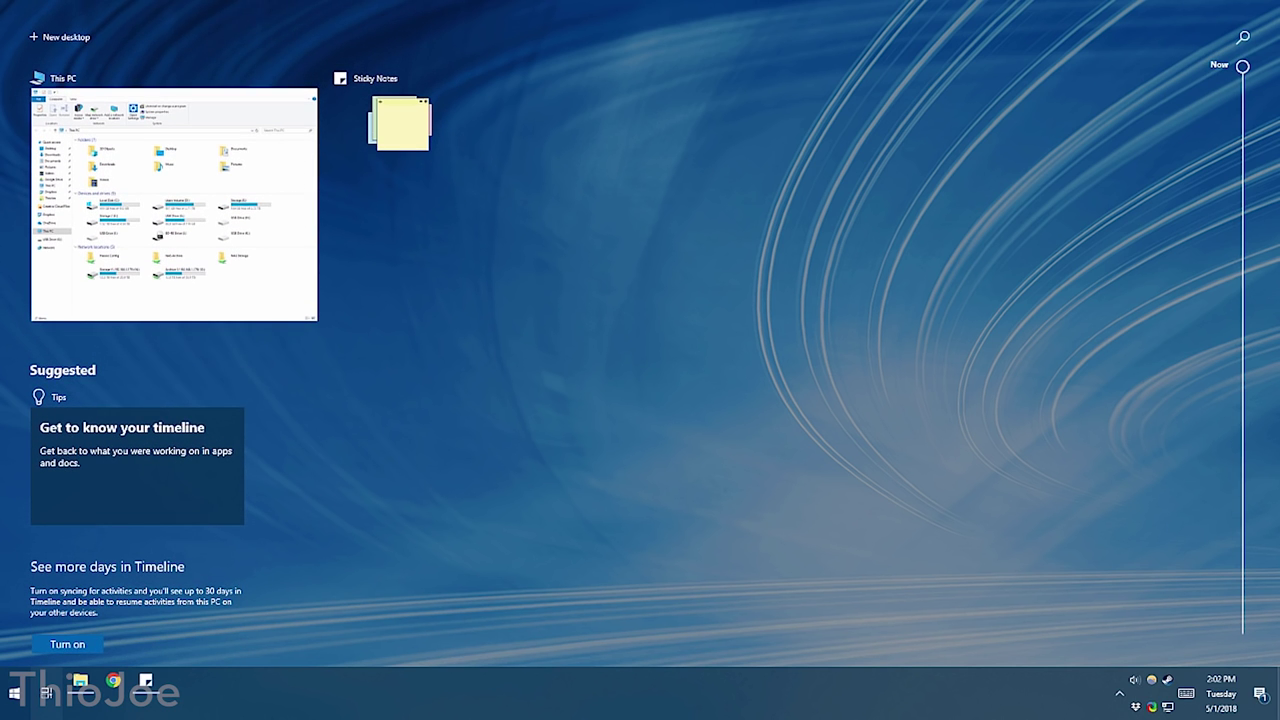
- Create a new virtual desktop from Task View and switch back to Desktop 1
{"action": "key", "text": "Tab"}
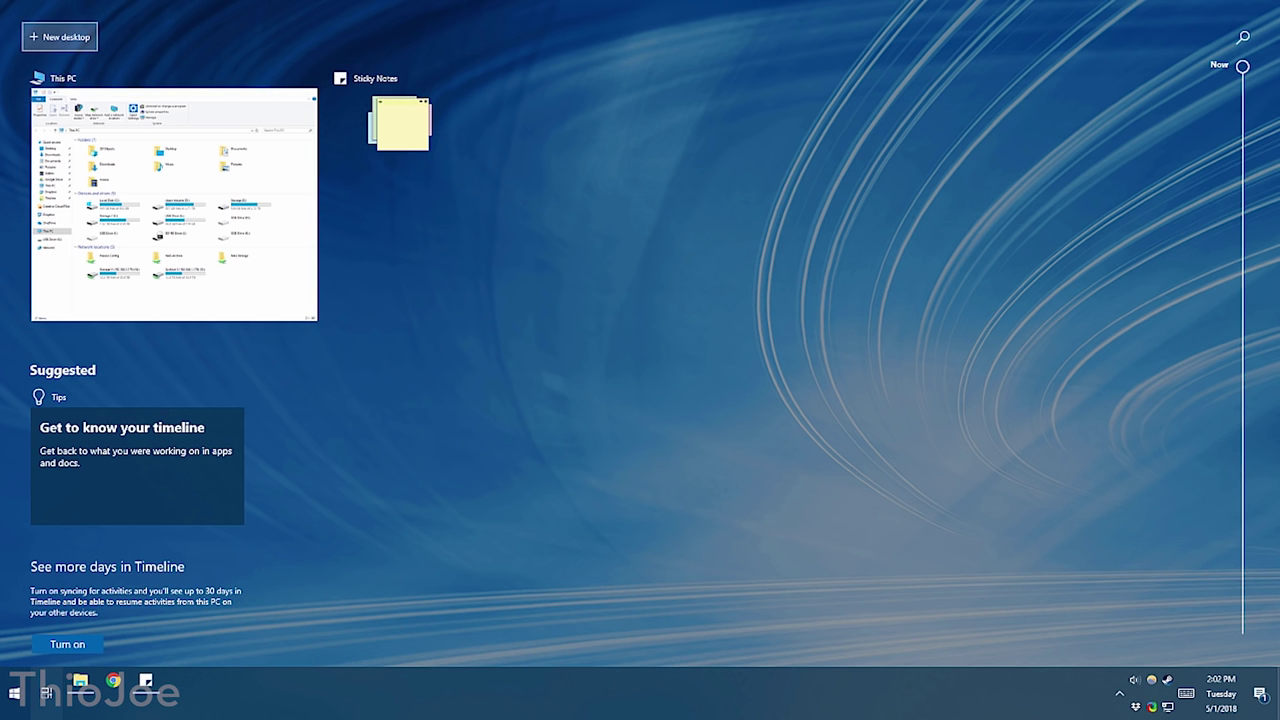
{"action": "scroll", "coordinate": [150, 430], "scroll_direction": "down", "scroll_amount": 2}
{"action": "scroll", "coordinate": [150, 430], "scroll_direction": "up", "scroll_amount": 2}
{"action": "left_click", "coordinate": [60, 37]}
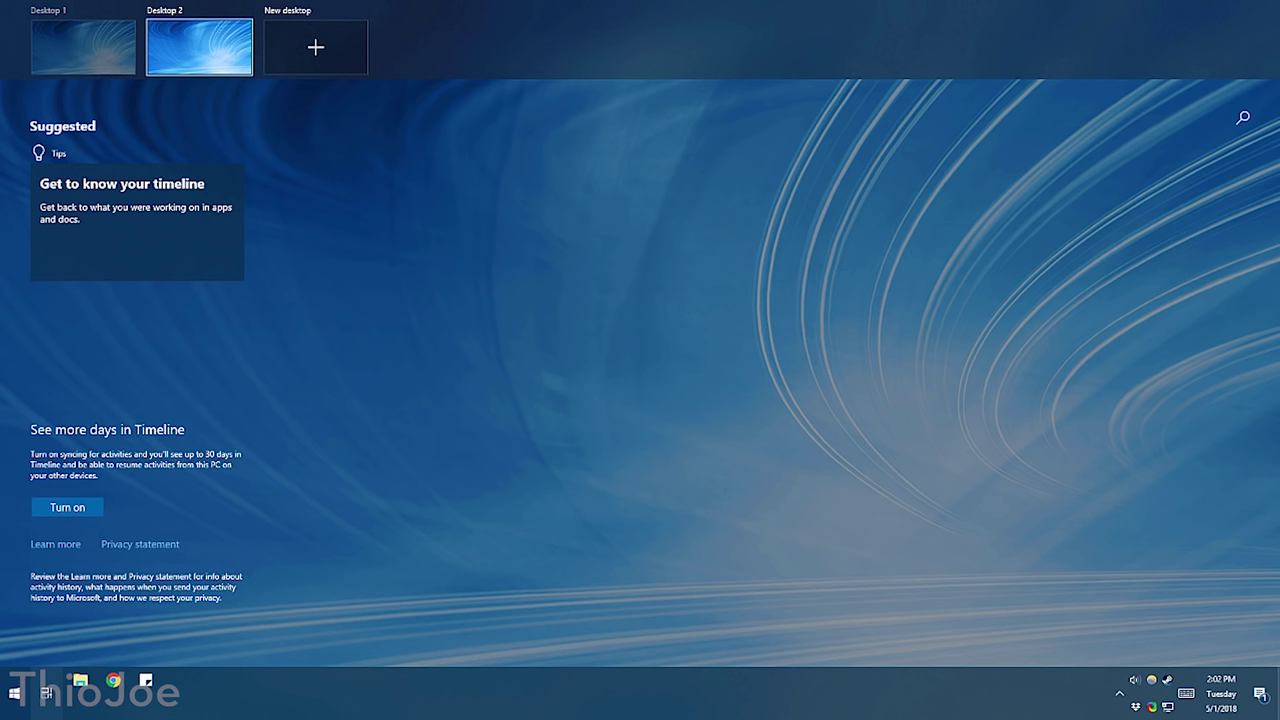
{"action": "left_click", "coordinate": [83, 47]}
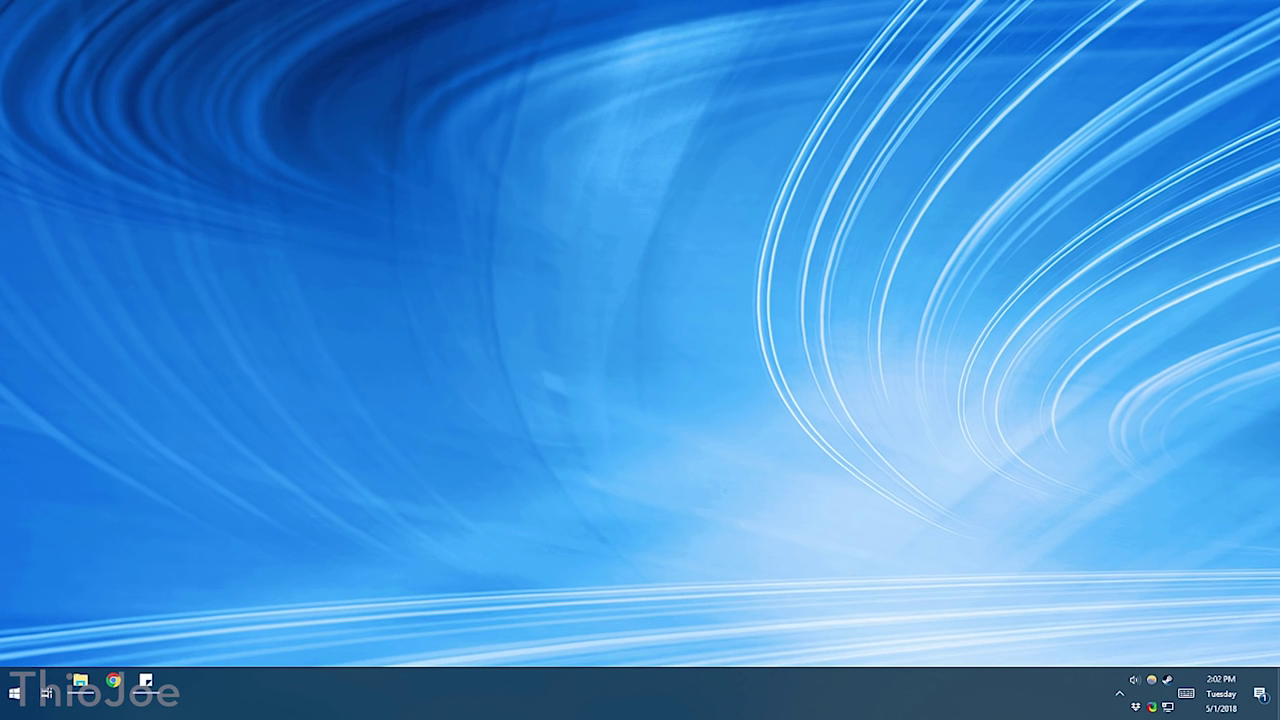
- Reopen Task View and open the suggested "Get to know your timeline" tip
{"action": "key", "text": "super+Tab"}
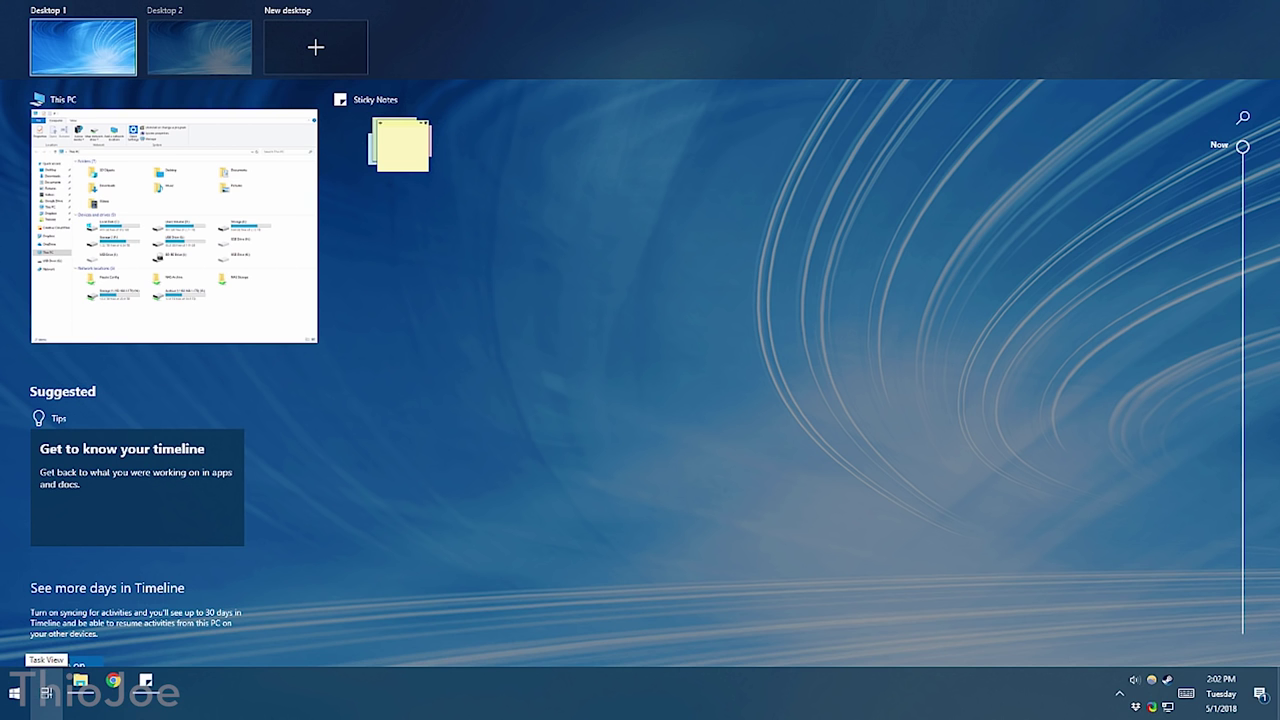
{"action": "left_click", "coordinate": [46, 692]}
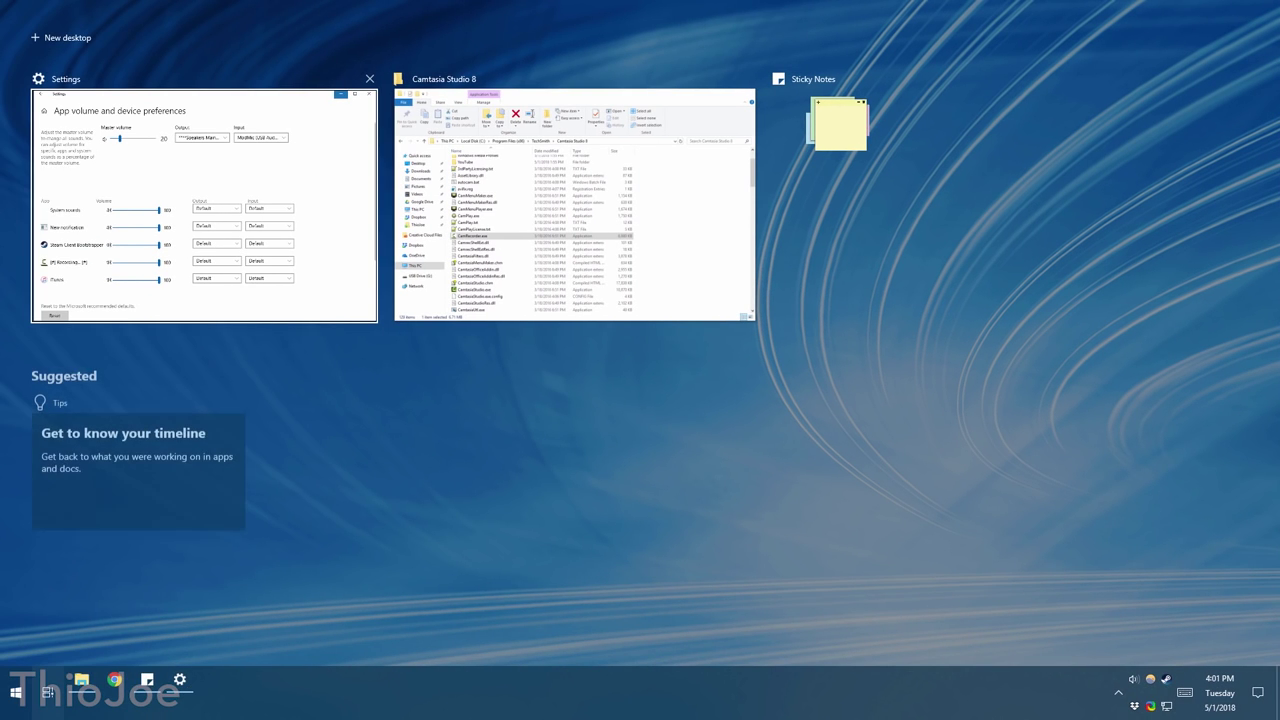
{"action": "left_click", "coordinate": [138, 465]}
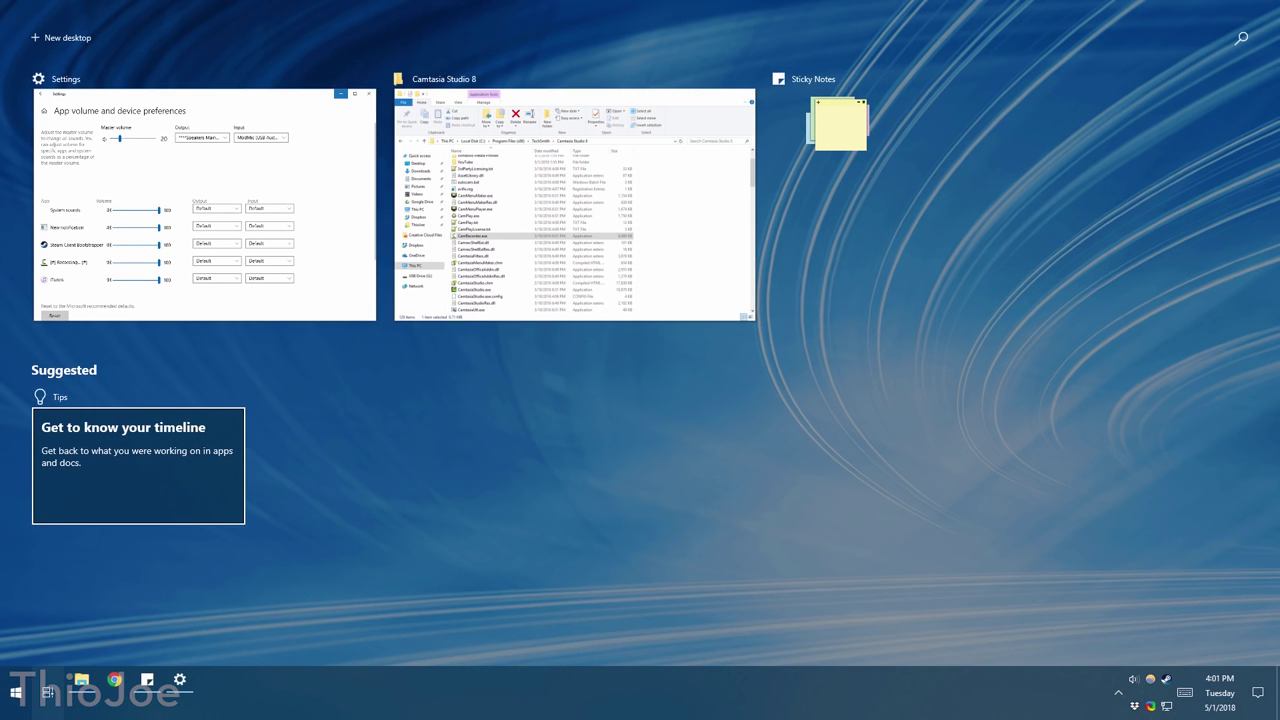
{"action": "left_click", "coordinate": [138, 465]}
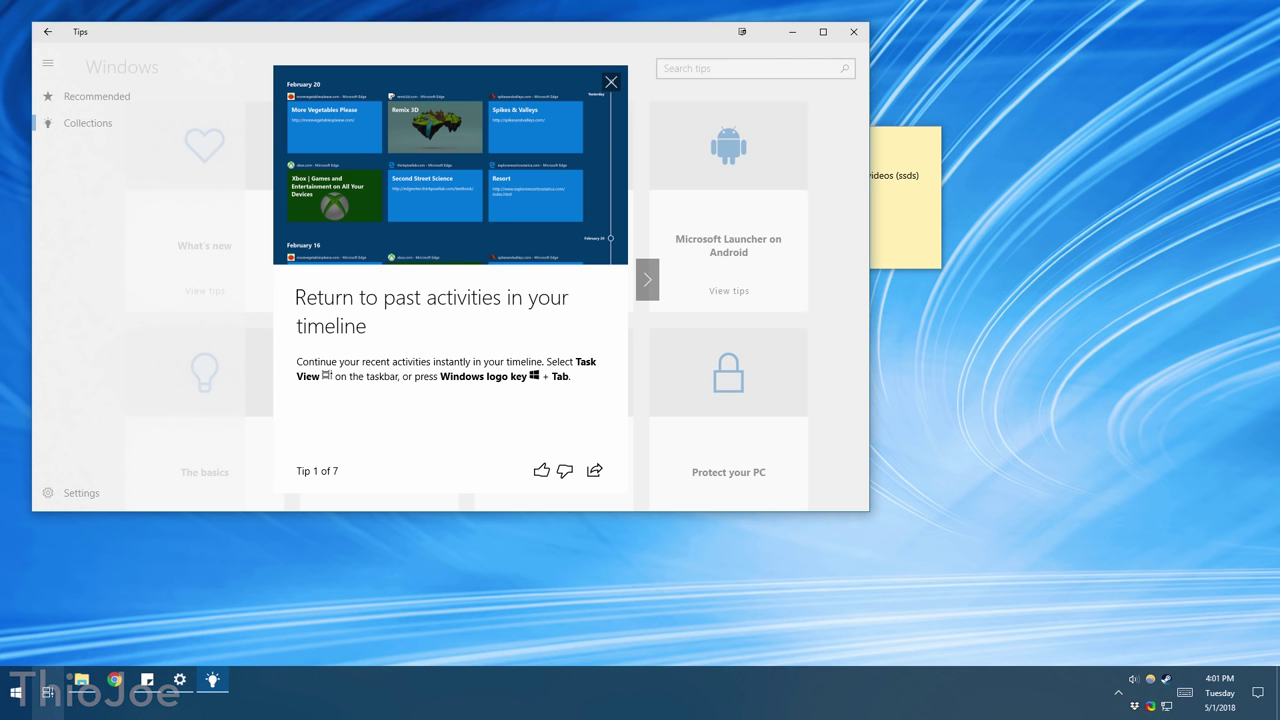
- Return to Task View and examine the Timeline from the open windows to the suggested activities, including its activity search
{"action": "key", "text": "super+Tab"}
{"action": "scroll", "coordinate": [500, 388], "scroll_direction": "down", "scroll_amount": 3}
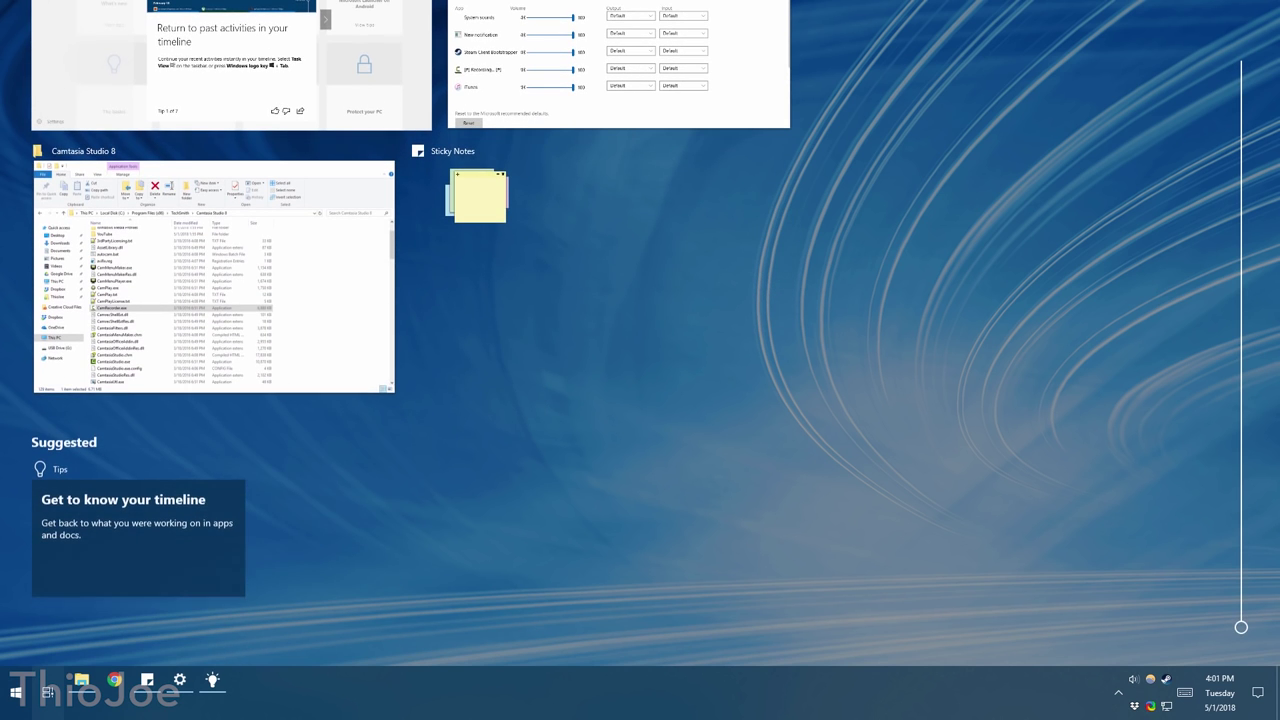
{"action": "scroll", "coordinate": [560, 300], "scroll_direction": "up", "scroll_amount": 3}
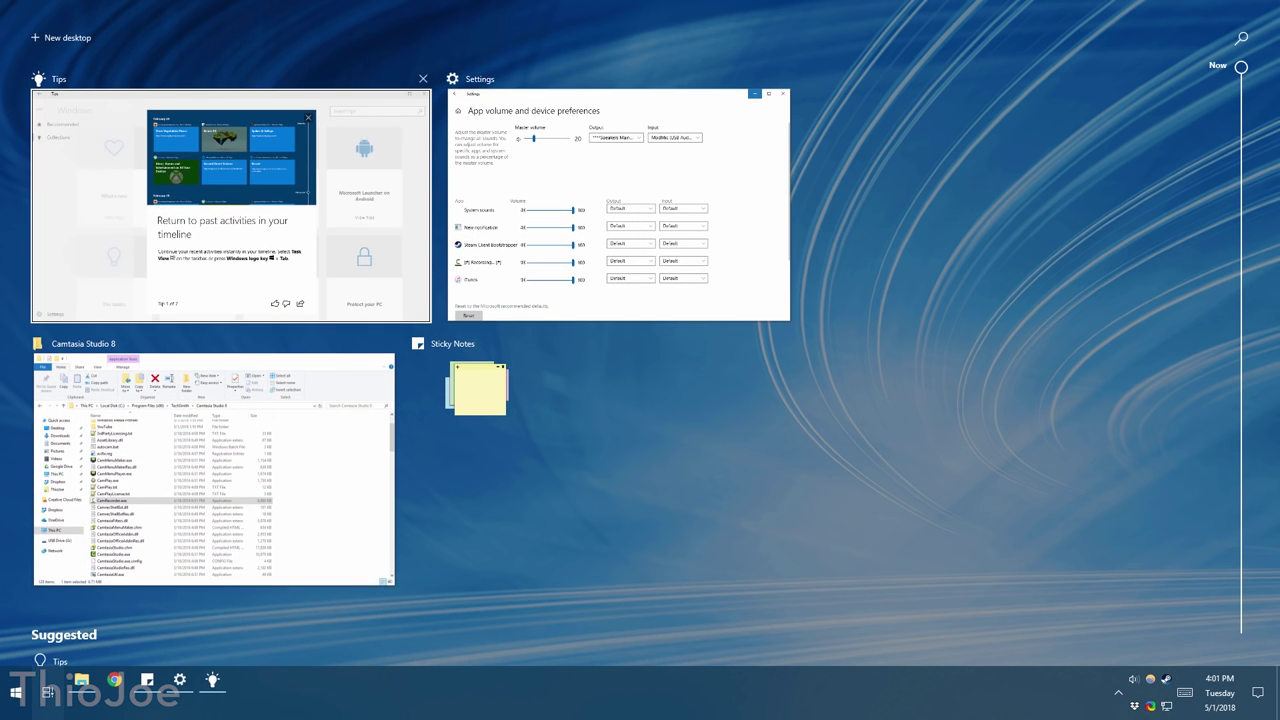
{"action": "scroll", "coordinate": [440, 480], "scroll_direction": "down", "scroll_amount": 3}
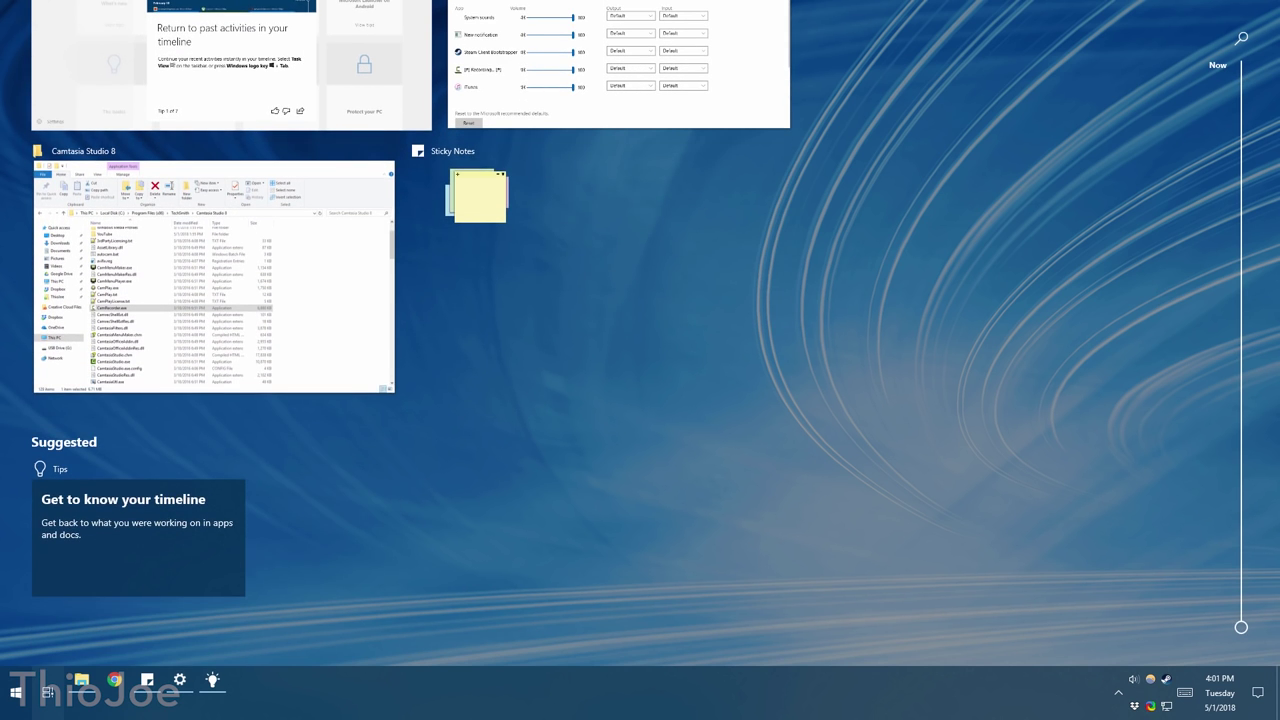
{"action": "key", "text": "Up"}
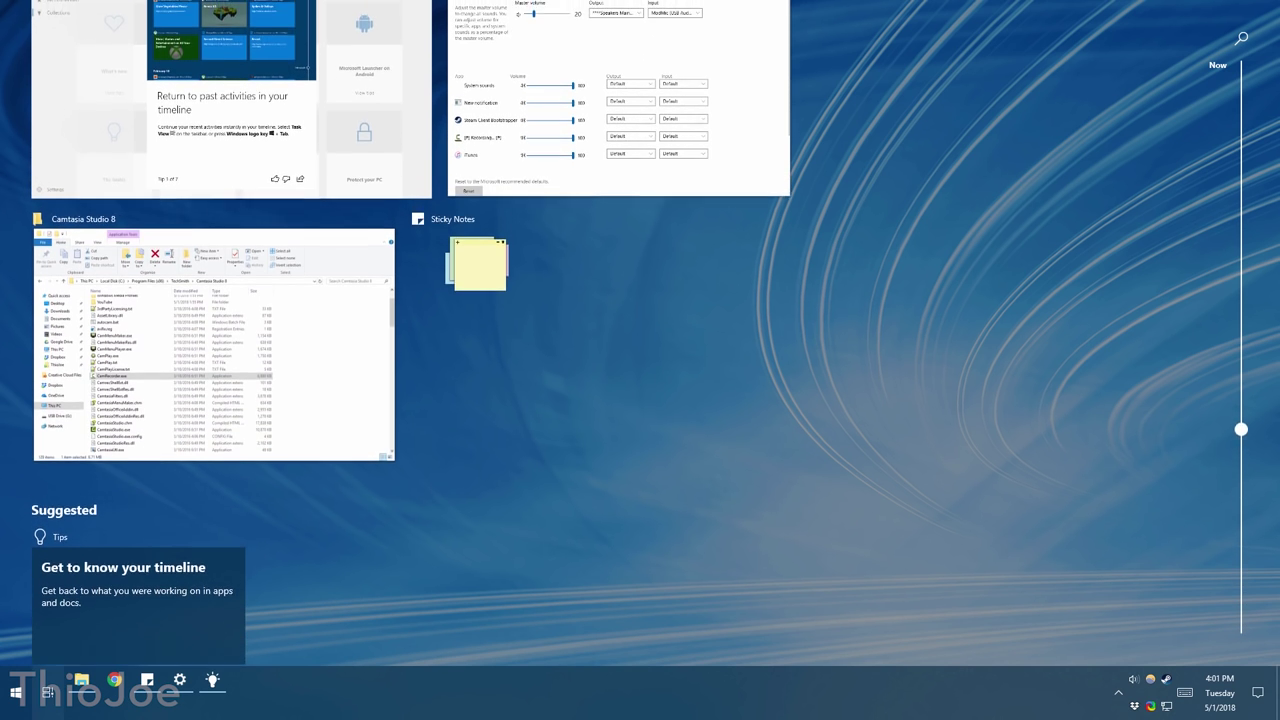
{"action": "key", "text": "Down"}
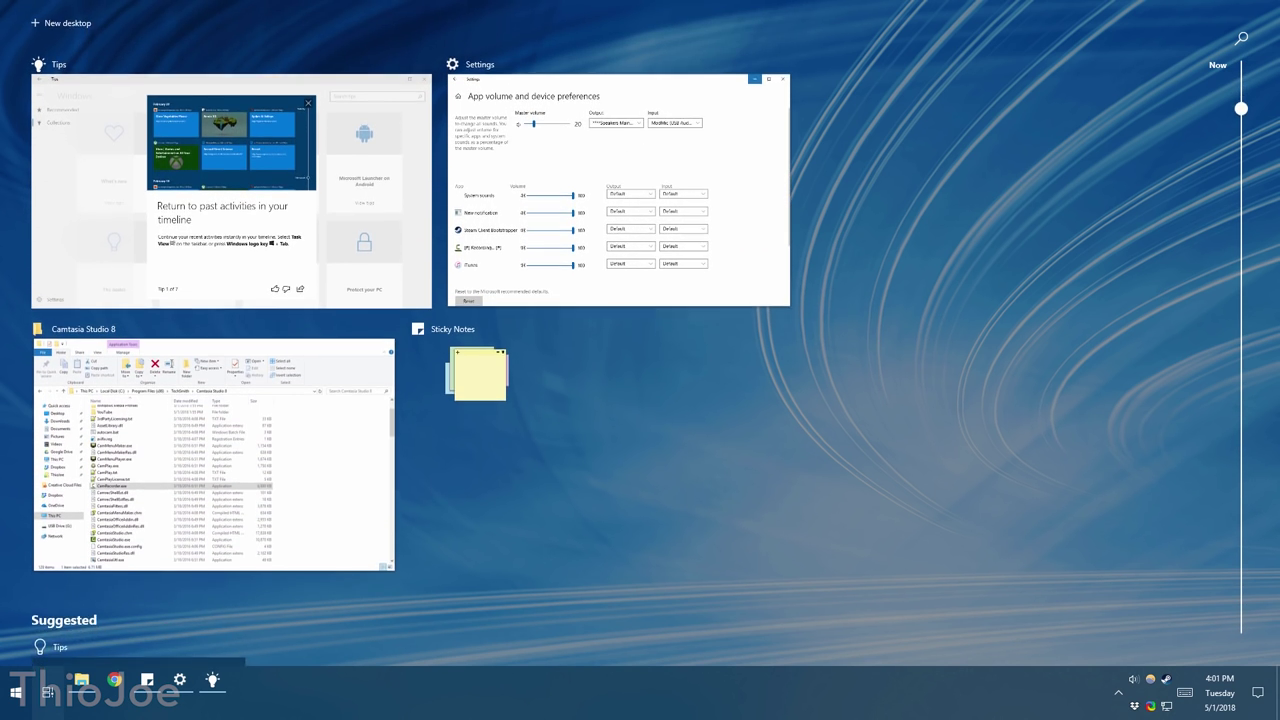
{"action": "left_click_drag", "start_coordinate": [1241, 397], "coordinate": [1241, 70]}
{"action": "key", "text": "Up"}
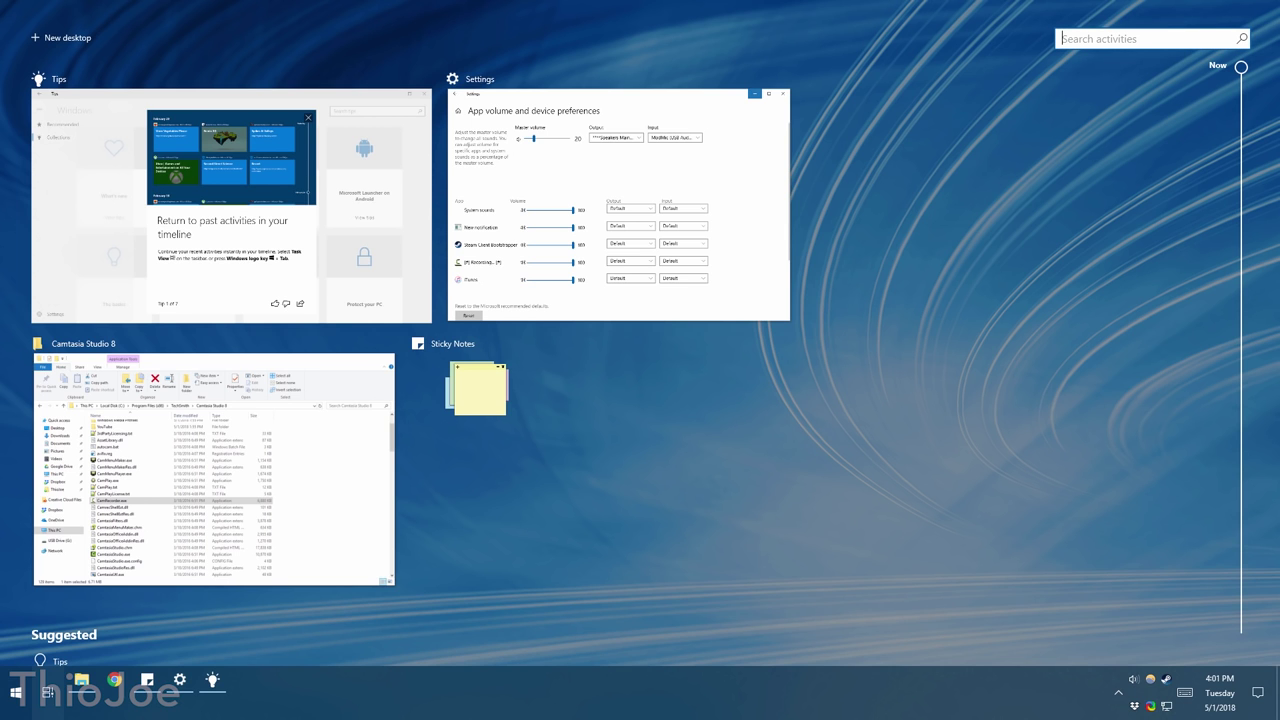
{"action": "key", "text": "Down"}
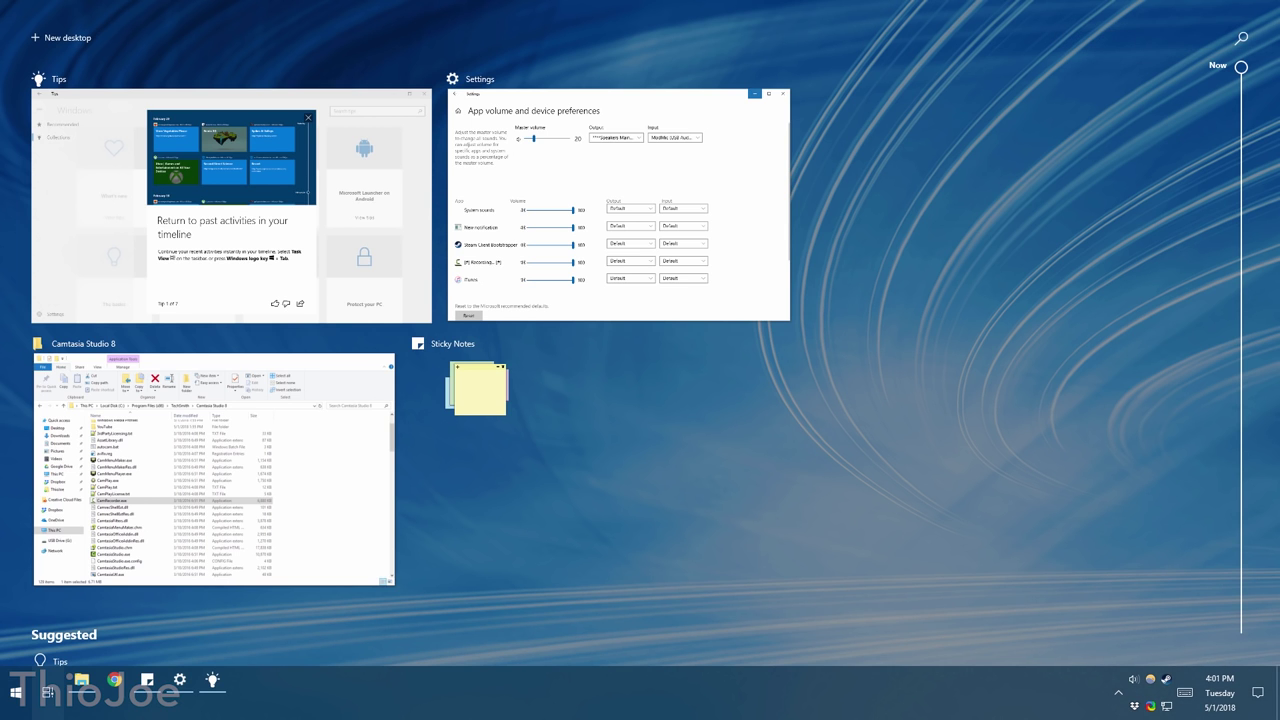
{"action": "key", "text": "Down"}
{"action": "key", "text": "Up"}
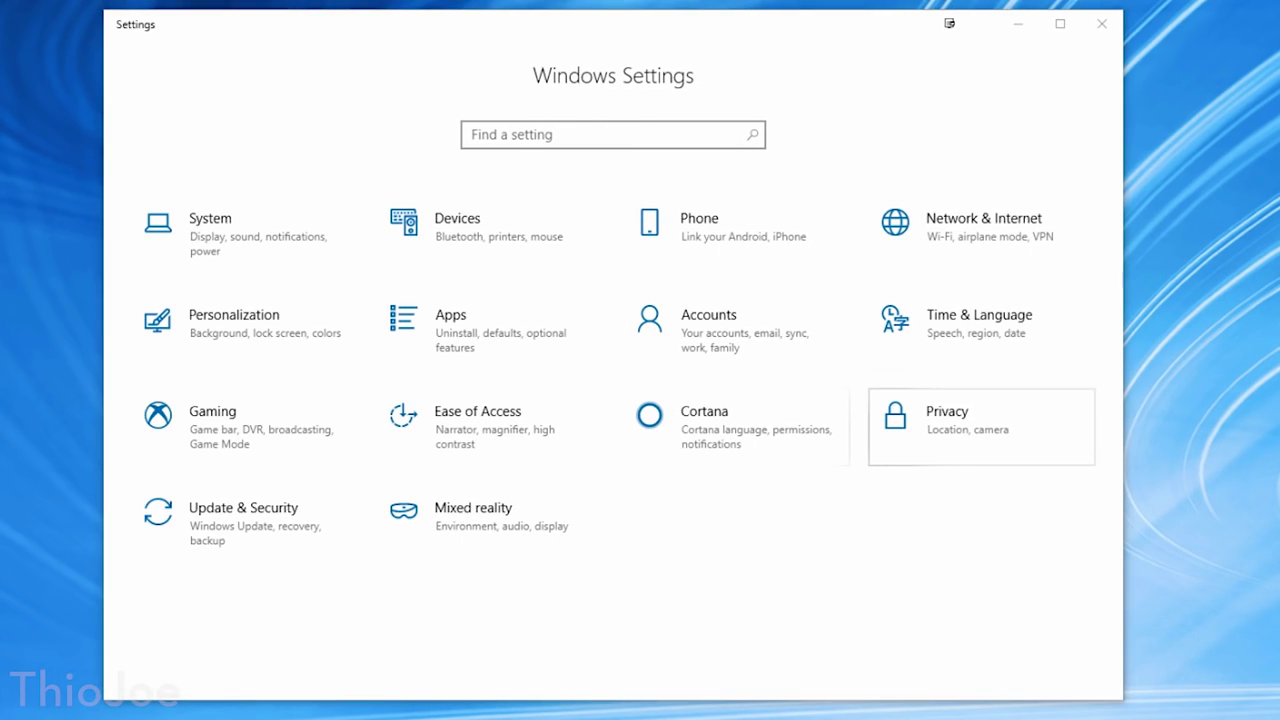
- Open the Activity history page in the Privacy settings
{"action": "left_click", "coordinate": [981, 426]}
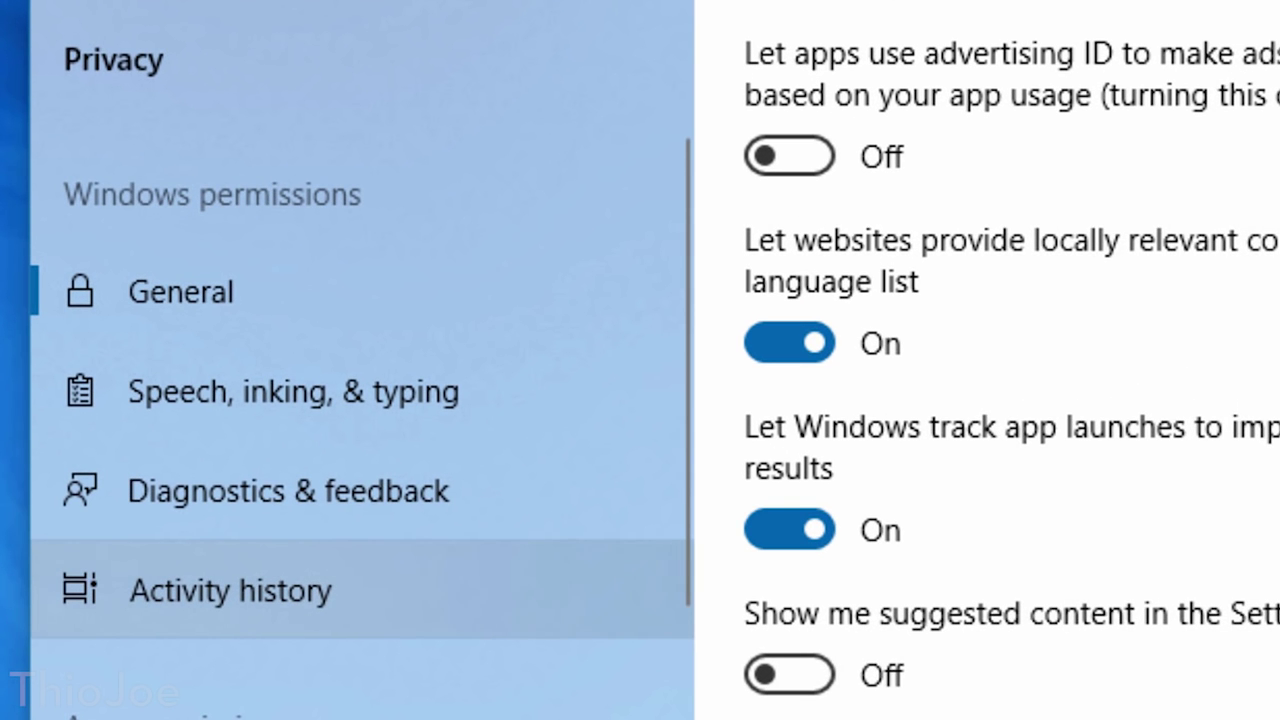
{"action": "left_click", "coordinate": [230, 590]}
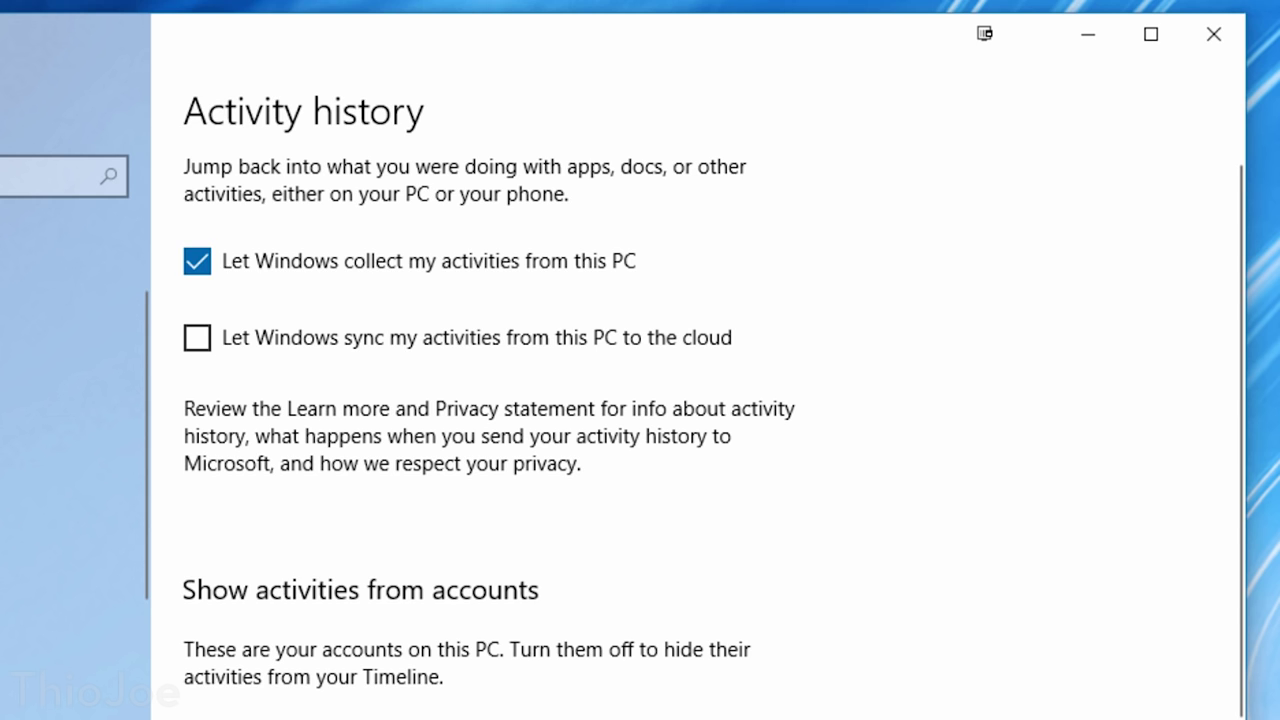
- Try toggling the options to collect activities from this PC and to sync them to the cloud, restoring each one
{"action": "left_click", "coordinate": [197, 261]}
{"action": "left_click", "coordinate": [197, 261]}
{"action": "left_click", "coordinate": [197, 338]}
{"action": "left_click", "coordinate": [197, 338]}
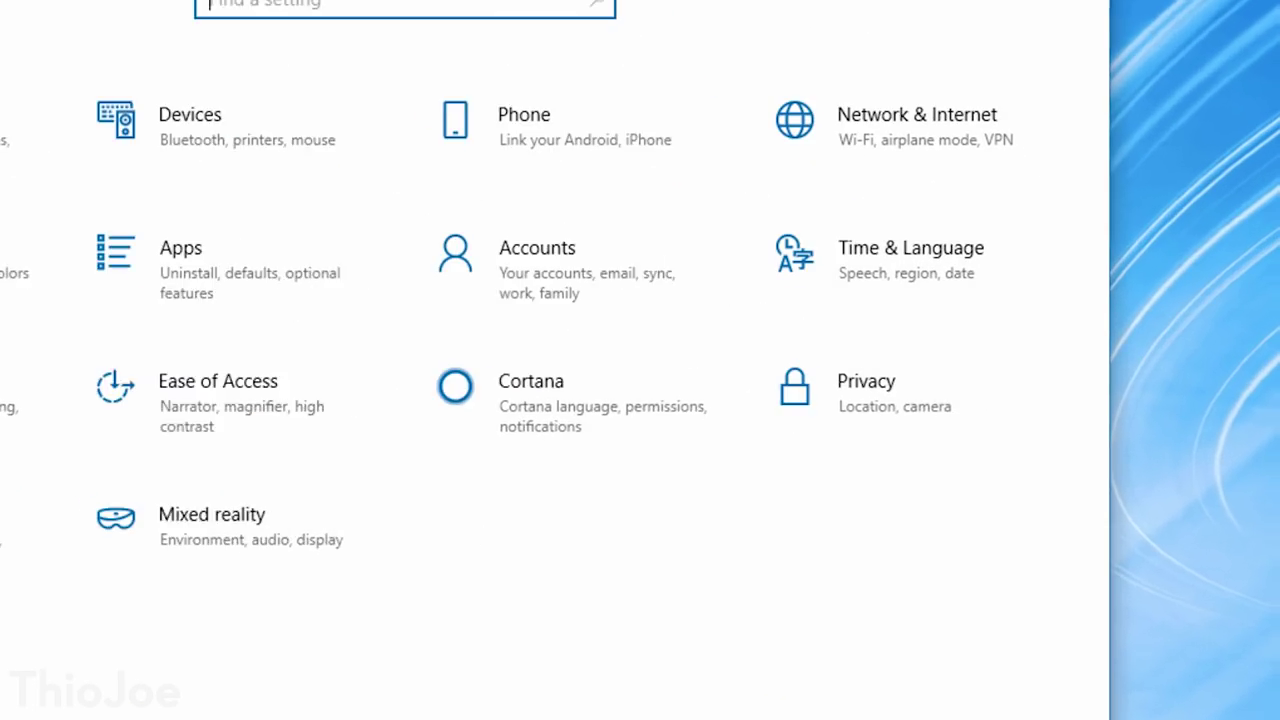
- Launch the Diagnostic Data Viewer from the Diagnostics & feedback page of the Privacy settings
{"action": "left_click", "coordinate": [560, 350]}
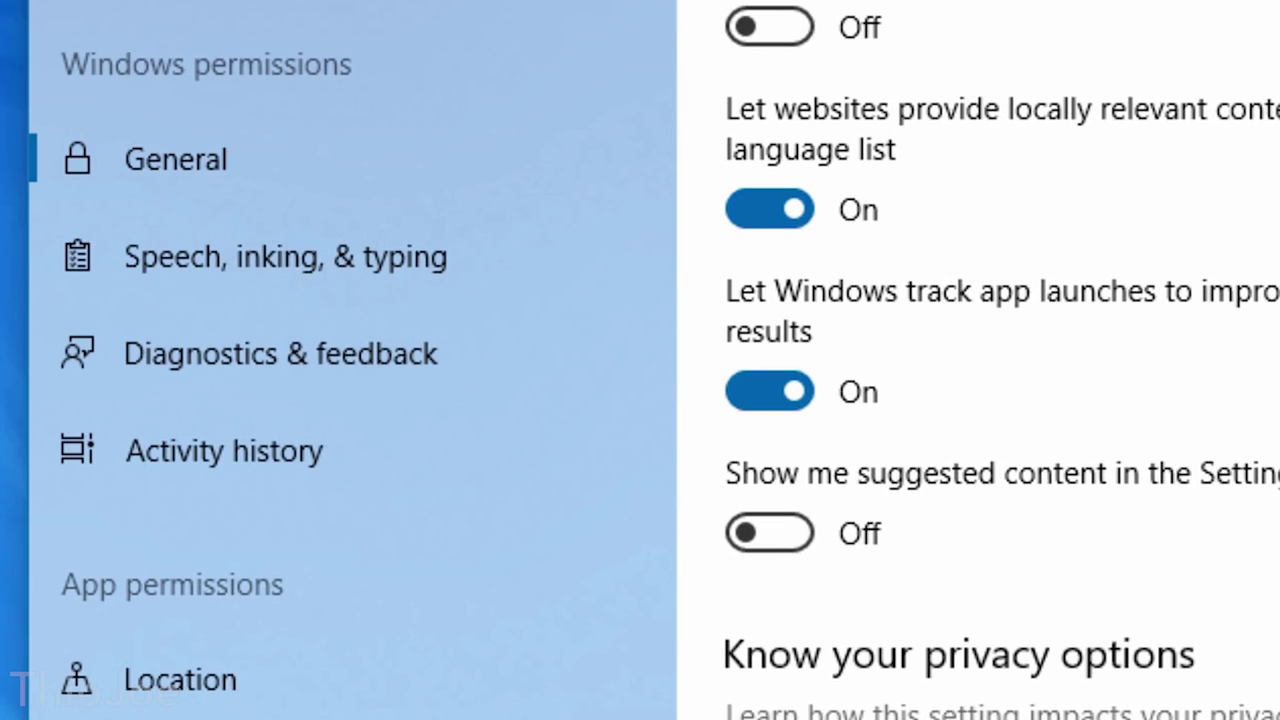
{"action": "left_click", "coordinate": [280, 354]}
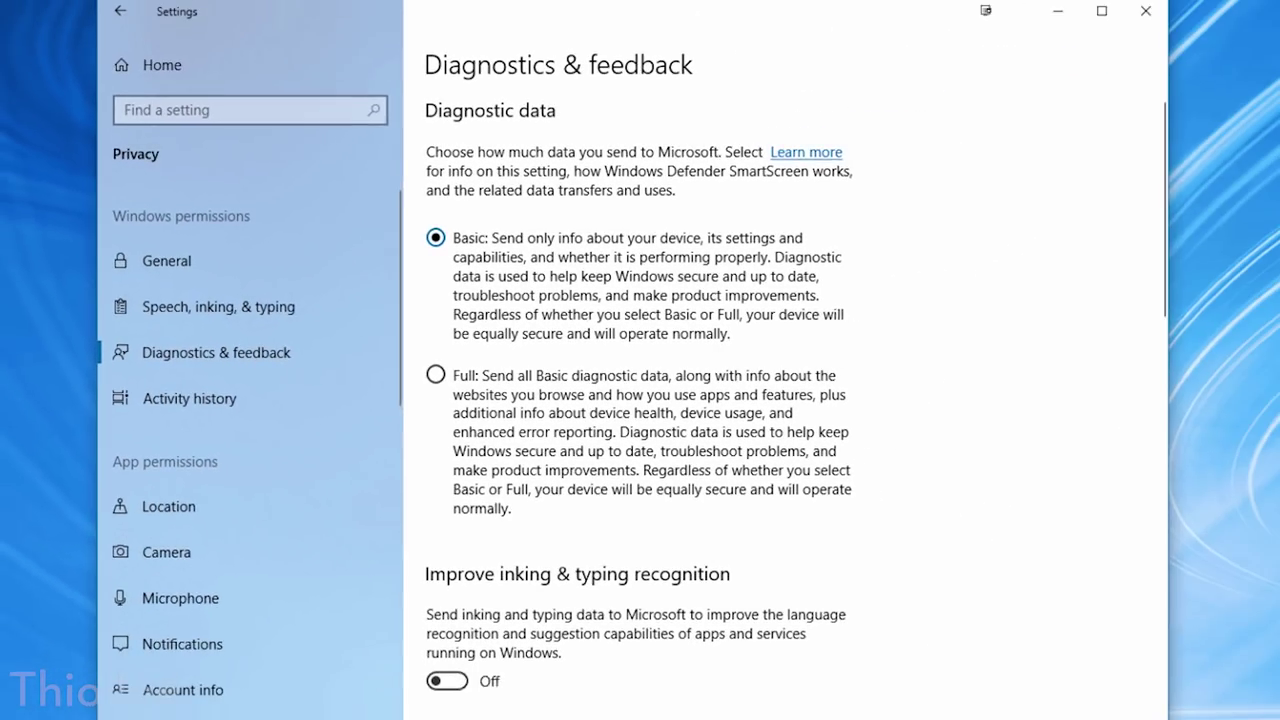
{"action": "scroll", "coordinate": [885, 420], "scroll_direction": "down", "scroll_amount": 5}
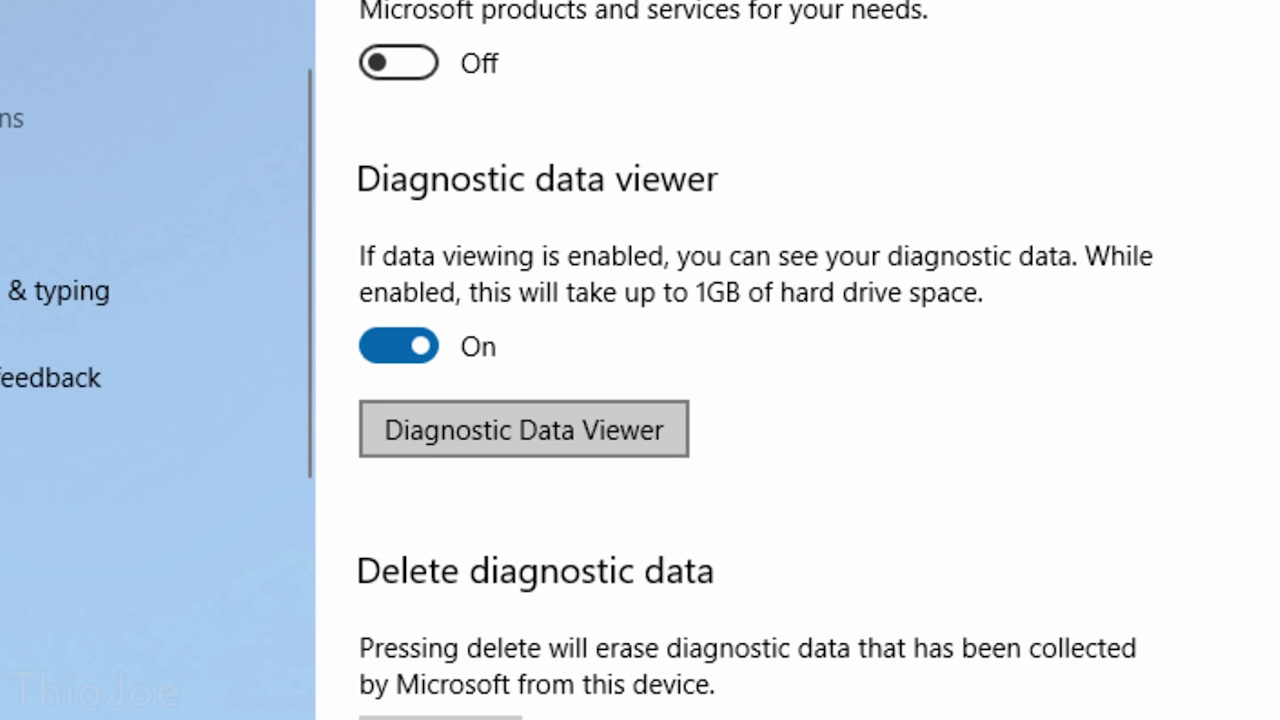
{"action": "left_click", "coordinate": [524, 430]}
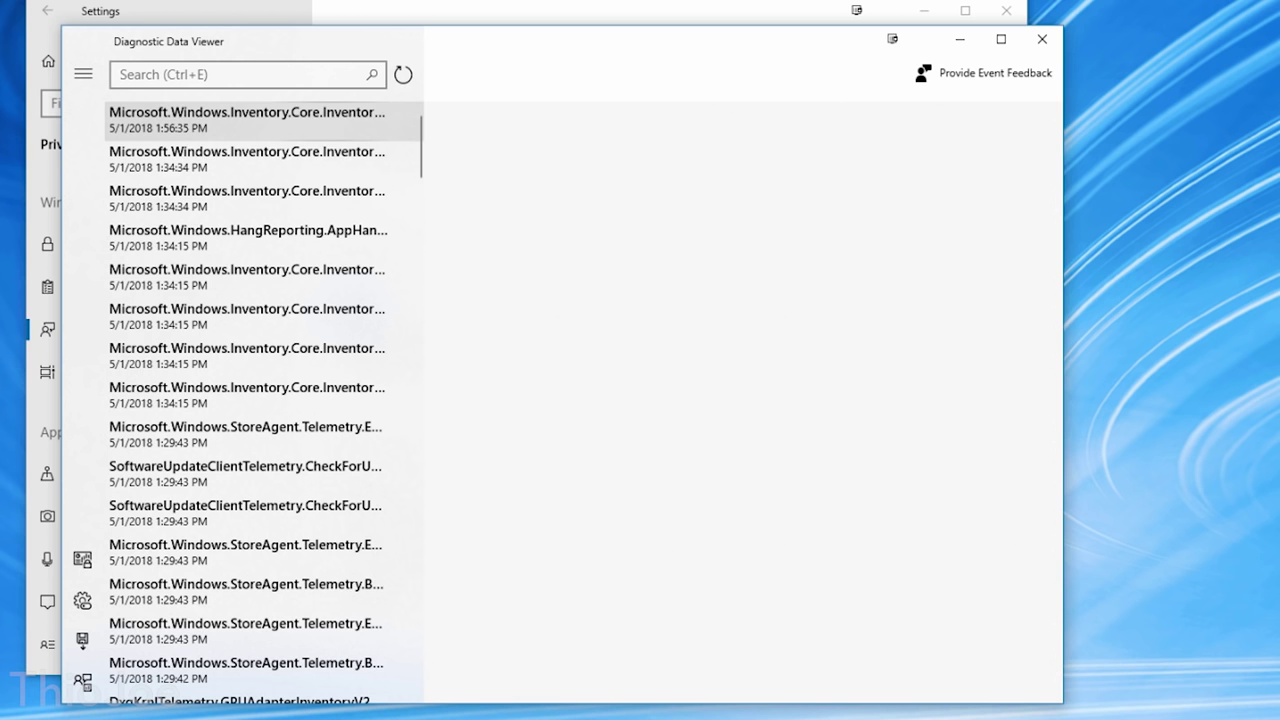
- Open the newest Microsoft.Windows.Inventory.Core event and read through its diagnostic data
{"action": "left_click", "coordinate": [264, 120]}
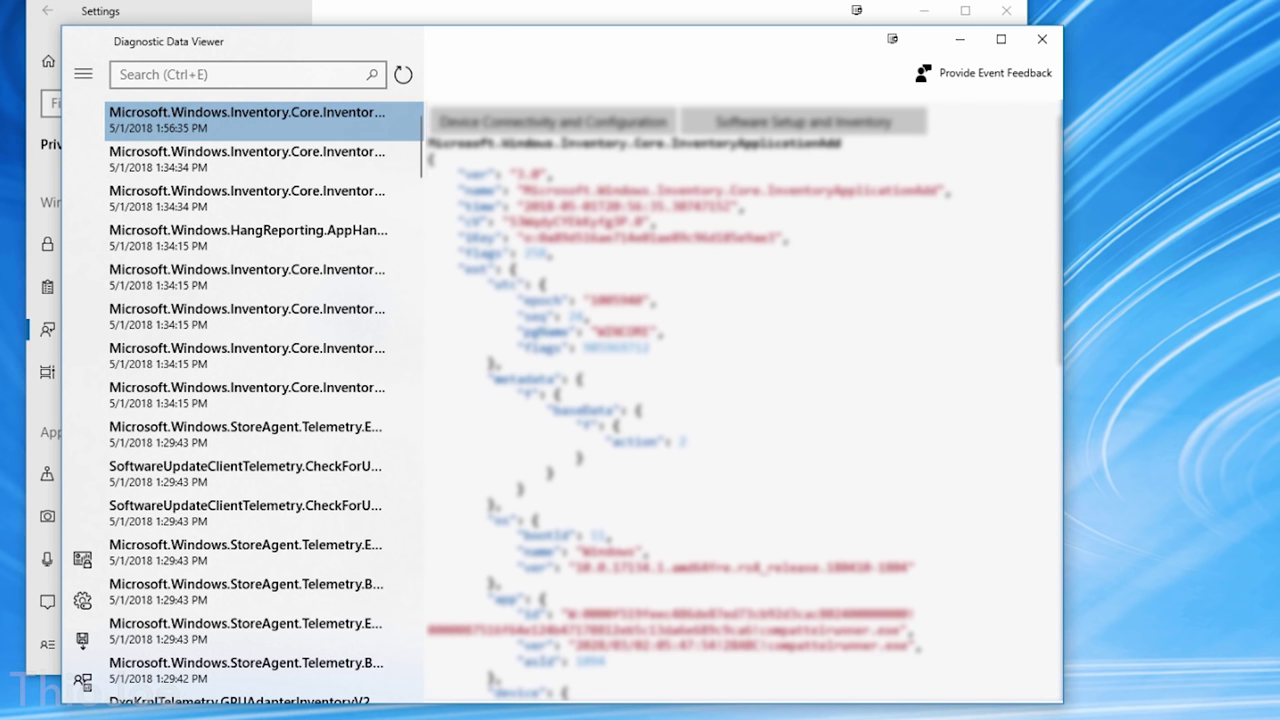
{"action": "scroll", "coordinate": [745, 400], "scroll_direction": "down", "scroll_amount": 10}
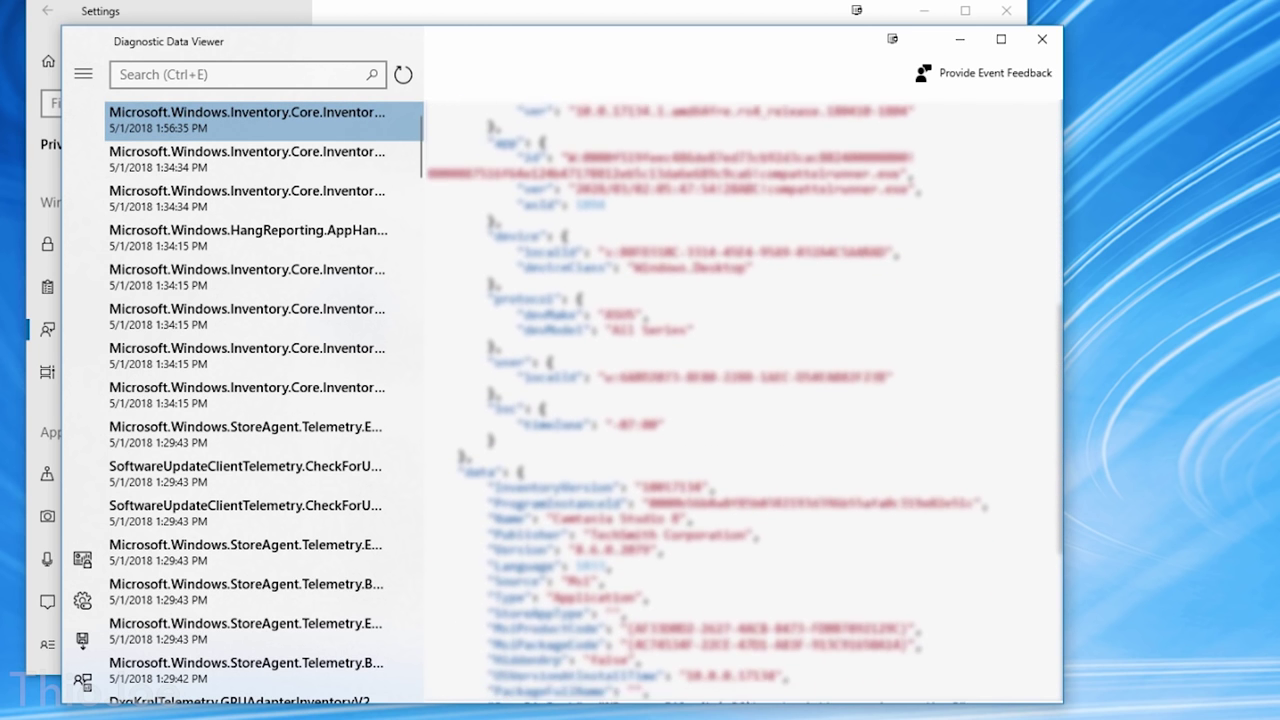
{"action": "scroll", "coordinate": [745, 400], "scroll_direction": "up", "scroll_amount": 10}
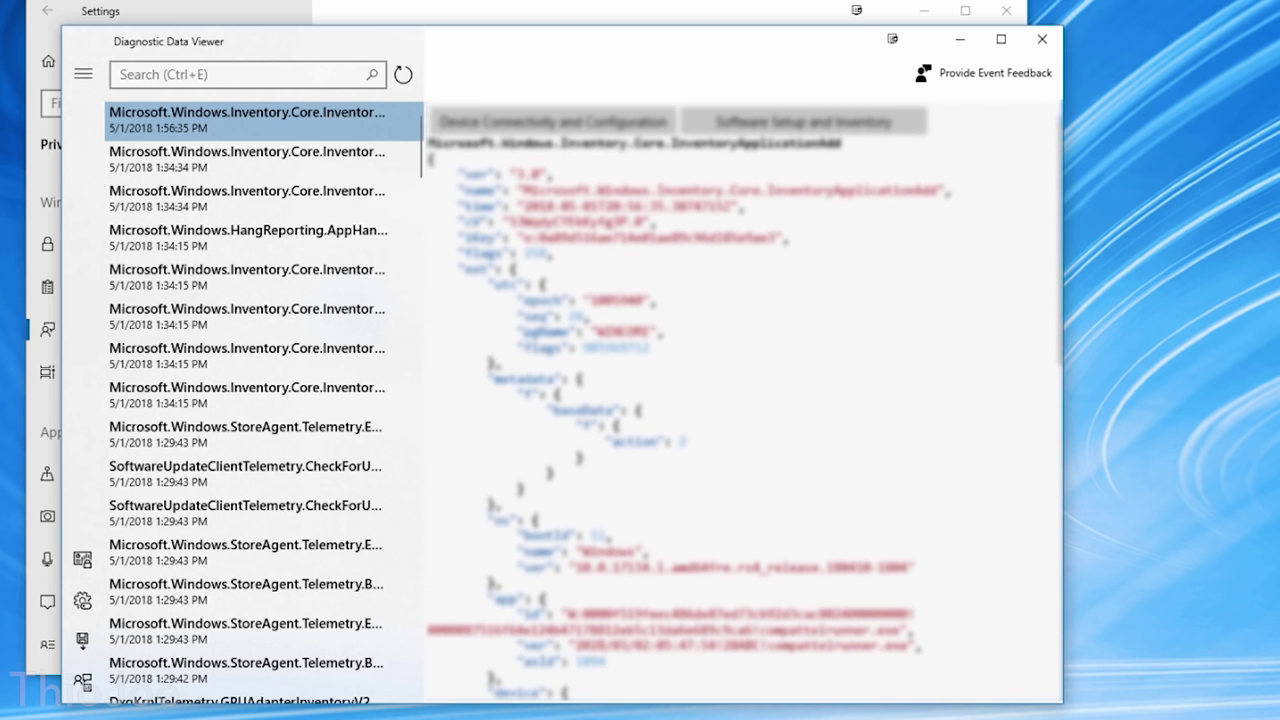
{"action": "scroll", "coordinate": [745, 400], "scroll_direction": "down", "scroll_amount": 10}
{"action": "scroll", "coordinate": [745, 400], "scroll_direction": "up", "scroll_amount": 10}
{"action": "scroll", "coordinate": [745, 400], "scroll_direction": "down", "scroll_amount": 10}
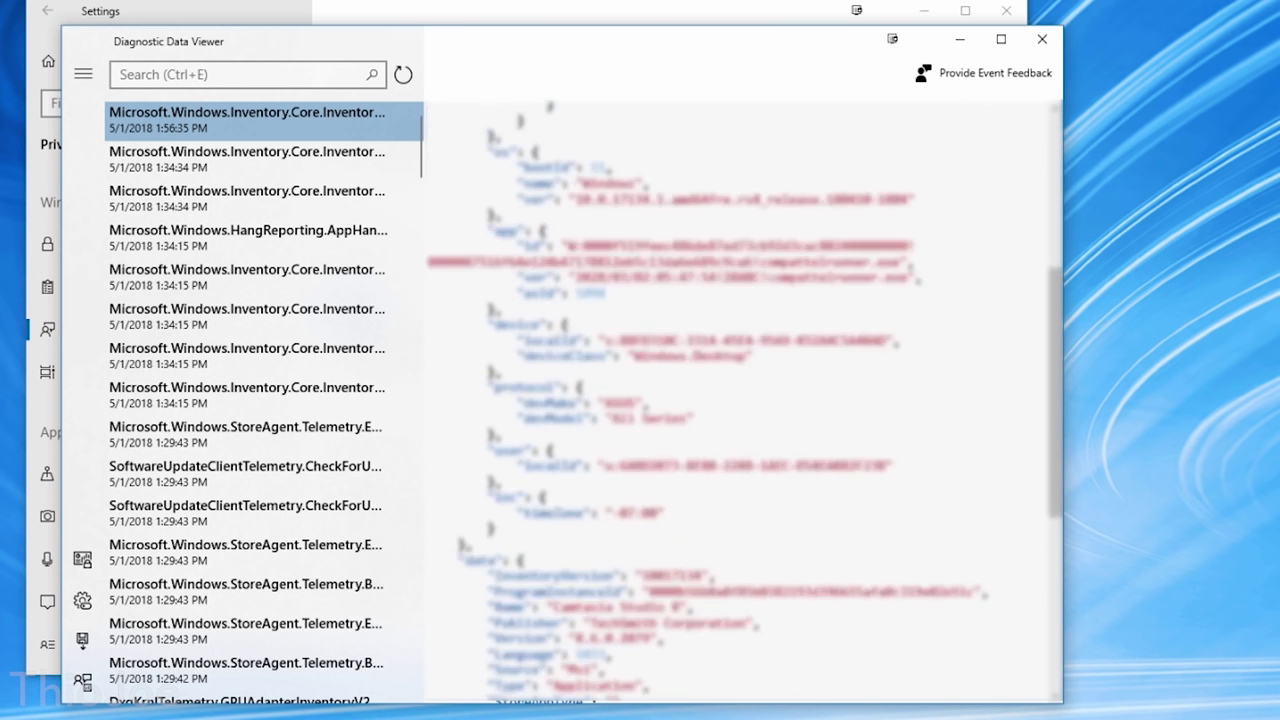
{"action": "scroll", "coordinate": [745, 400], "scroll_direction": "up", "scroll_amount": 10}
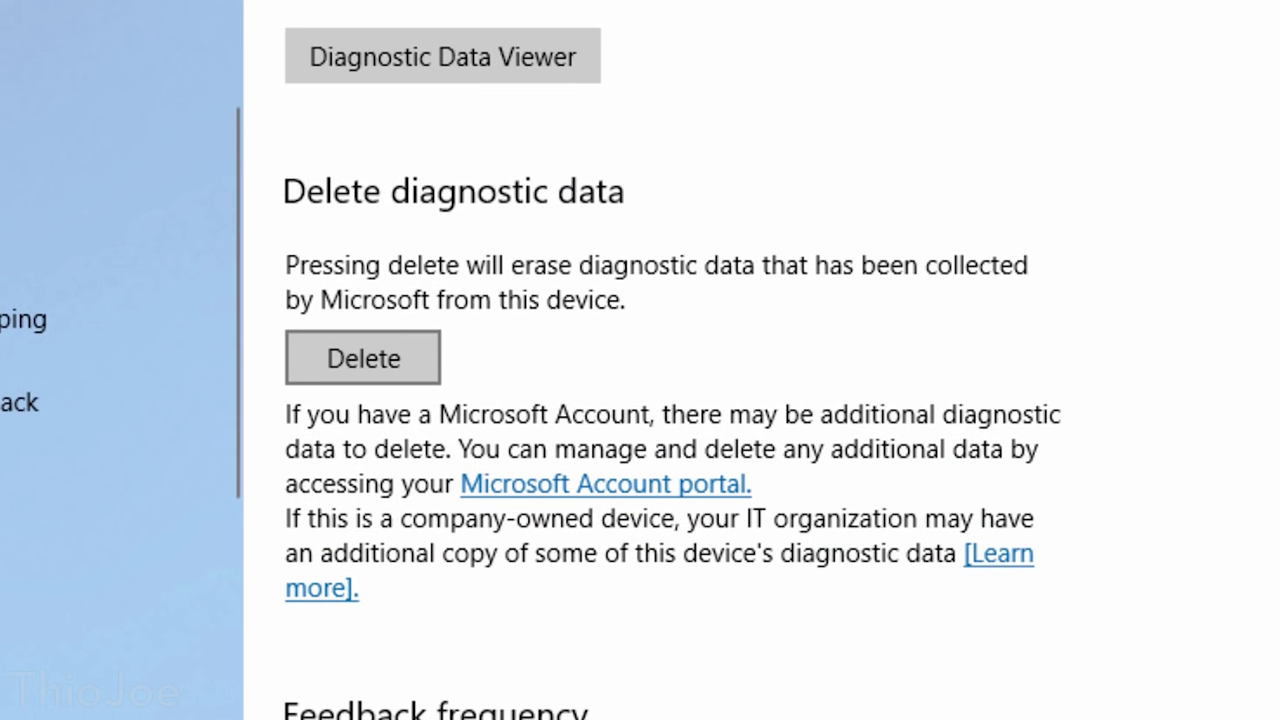
- Delete the diagnostic data Microsoft has collected from this device
{"action": "left_click", "coordinate": [363, 358]}
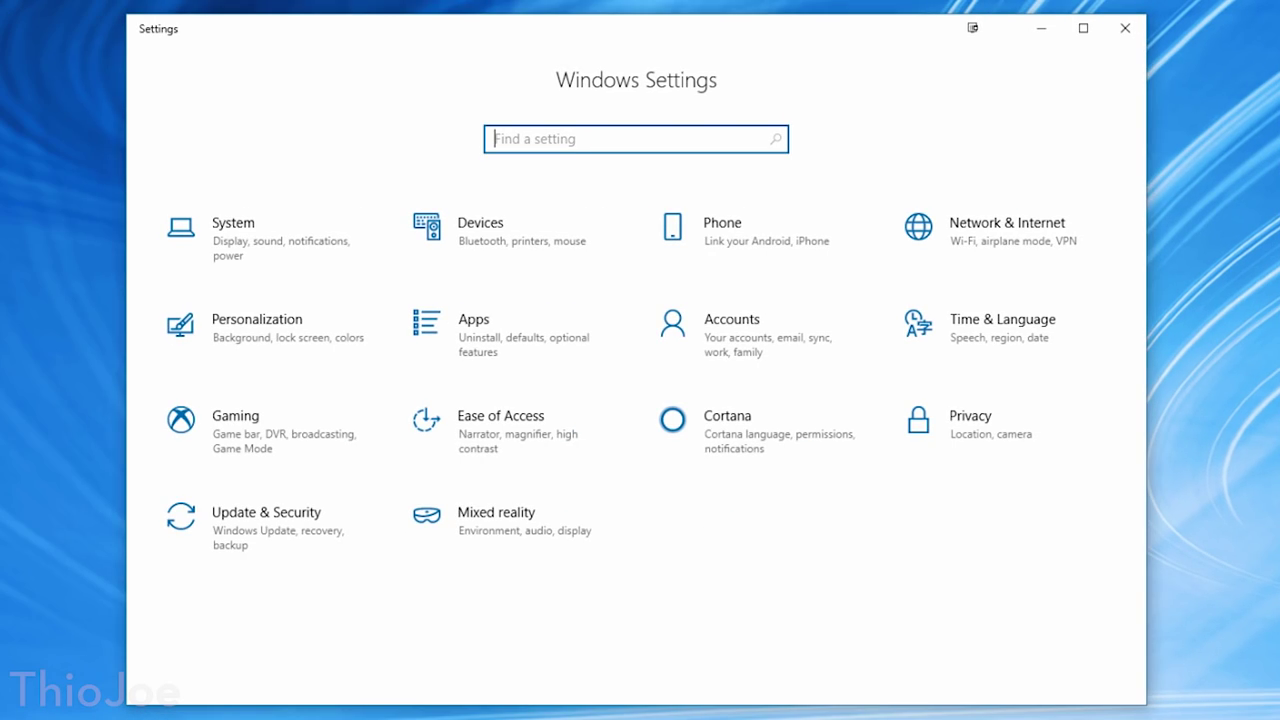
- Open the Graphics settings from the Display page of the System settings
{"action": "left_click", "coordinate": [279, 249]}
{"action": "left_click", "coordinate": [250, 208]}
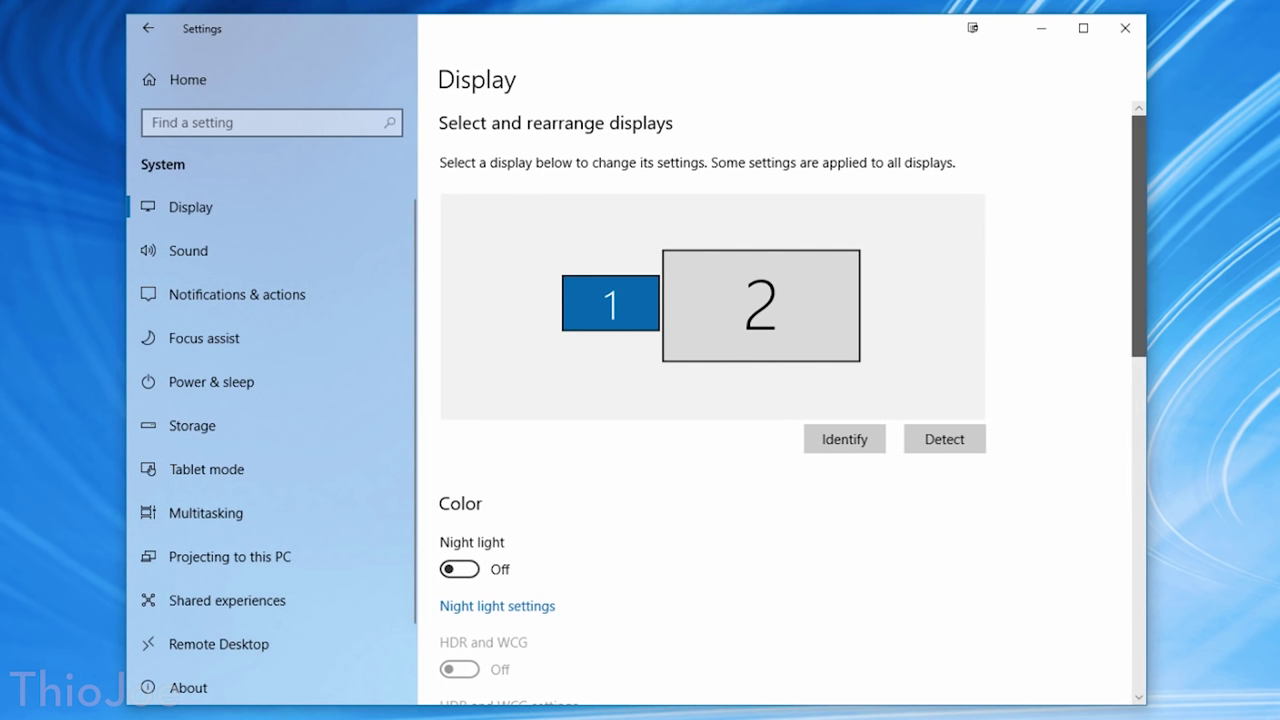
{"action": "scroll", "coordinate": [712, 400], "scroll_direction": "down", "scroll_amount": 8}
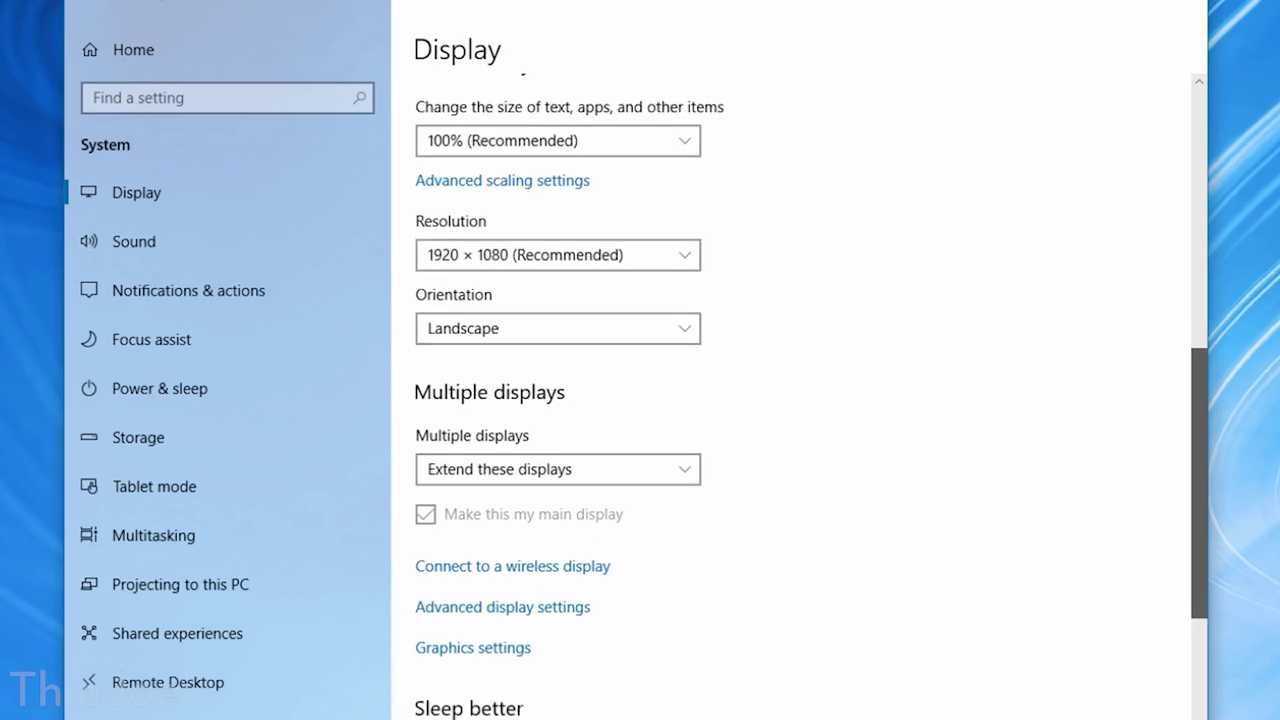
{"action": "scroll", "coordinate": [790, 400], "scroll_direction": "down", "scroll_amount": 3}
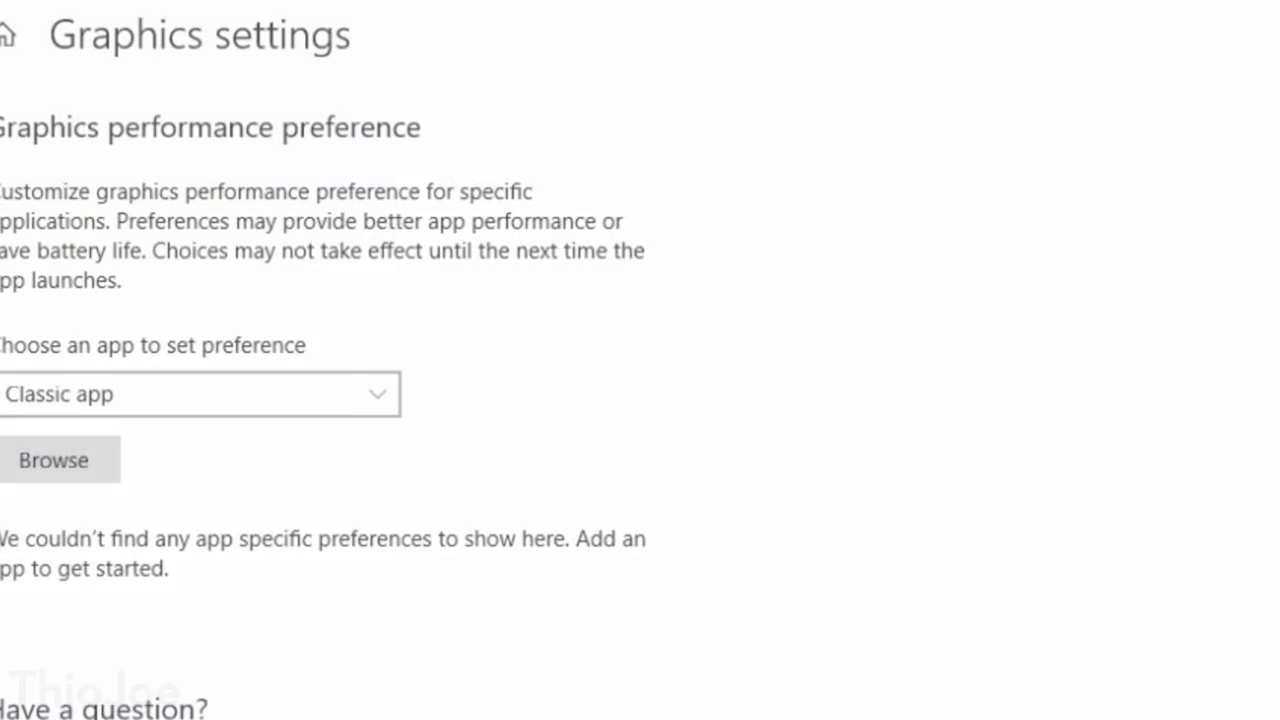
- Add csgo.exe from the Counter-Strike Global Offensive folder as a classic app with its own graphics performance preference
{"action": "left_click", "coordinate": [299, 450]}
{"action": "left_click", "coordinate": [299, 450]}
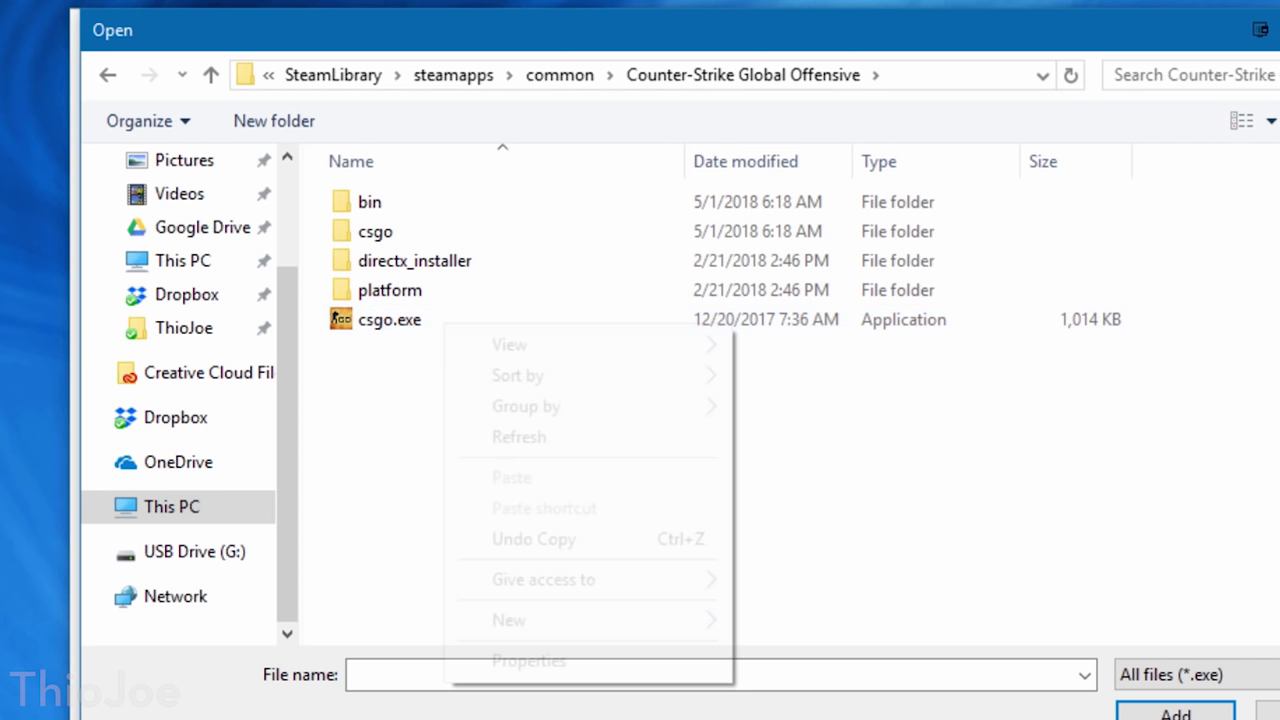
{"action": "left_click", "coordinate": [391, 480]}
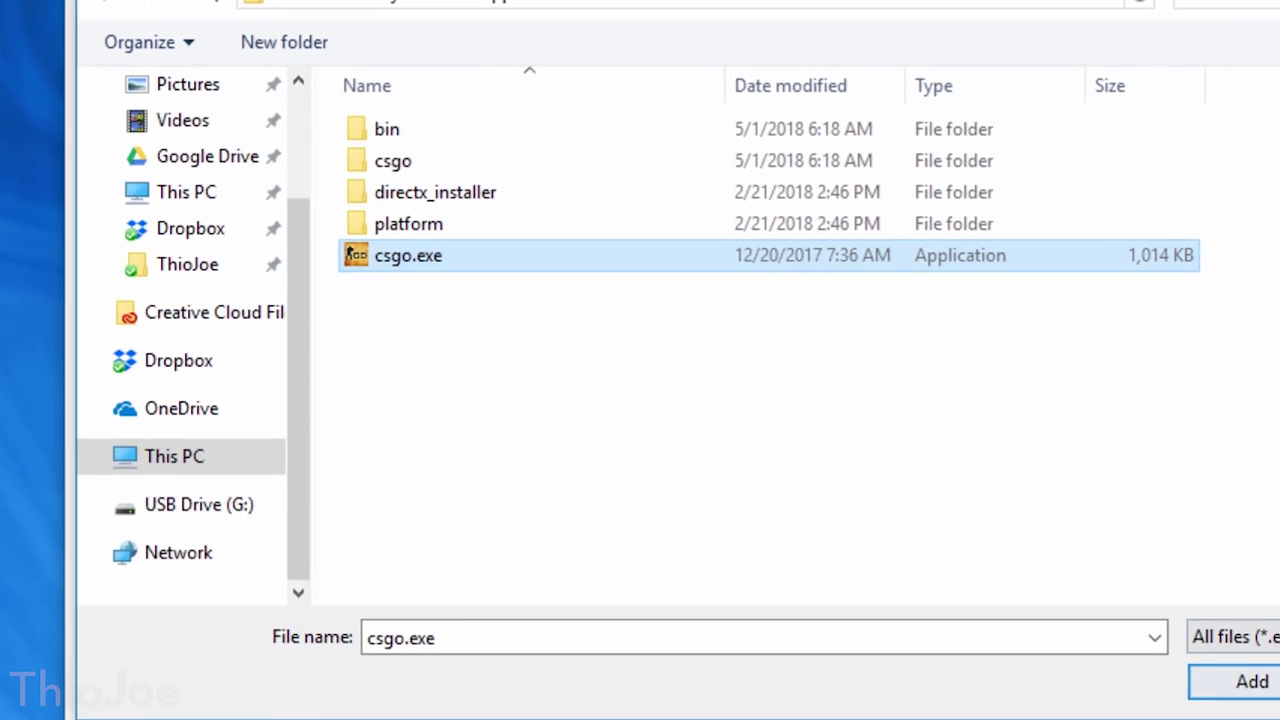
{"action": "key", "text": "Return"}
- Set the graphics preference of csgo.exe to High performance and save it
{"action": "left_click", "coordinate": [456, 490]}
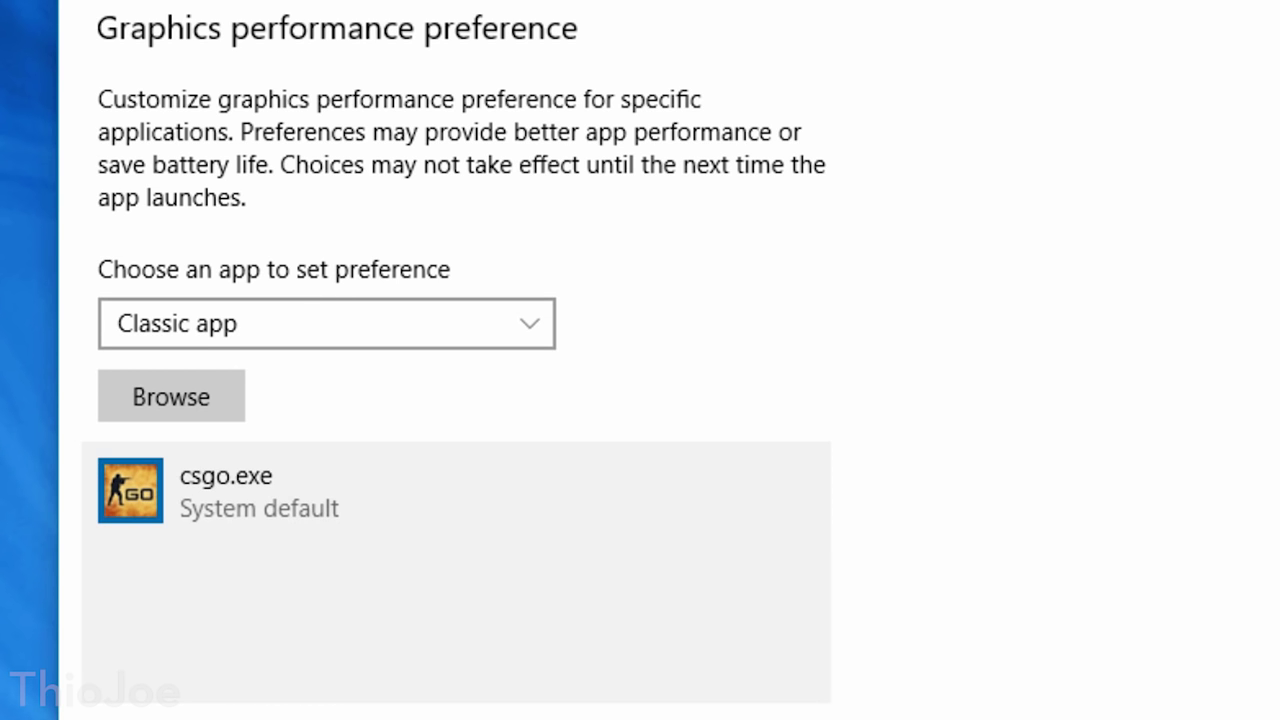
{"action": "left_click", "coordinate": [578, 661]}
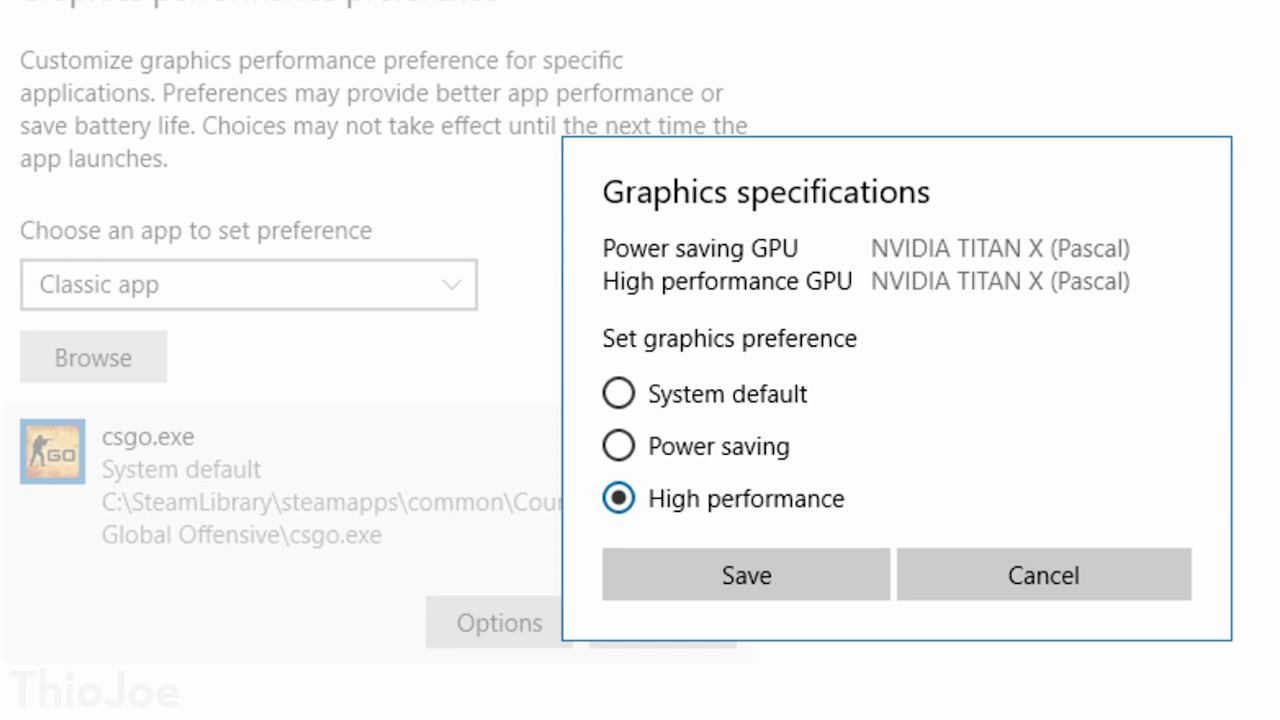
{"action": "left_click", "coordinate": [746, 575]}
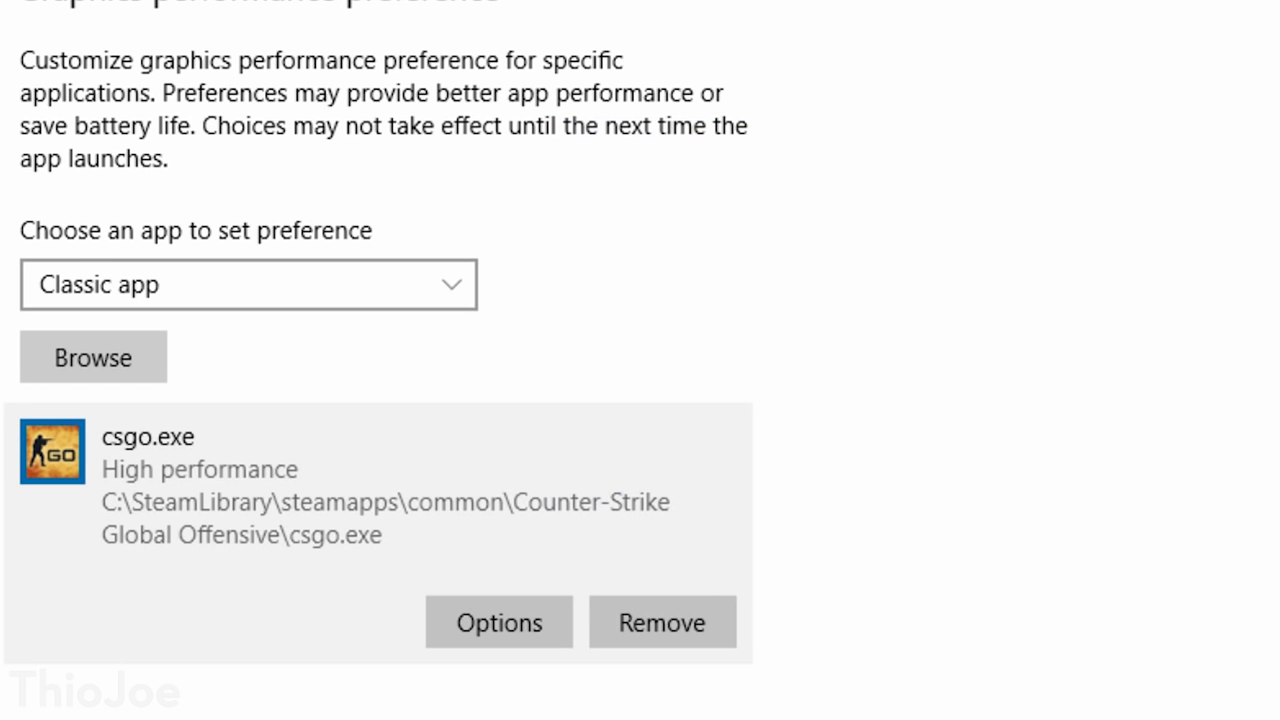
{"action": "scroll", "coordinate": [378, 400], "scroll_direction": "down", "scroll_amount": 2}
{"action": "scroll", "coordinate": [378, 400], "scroll_direction": "up", "scroll_amount": 2}
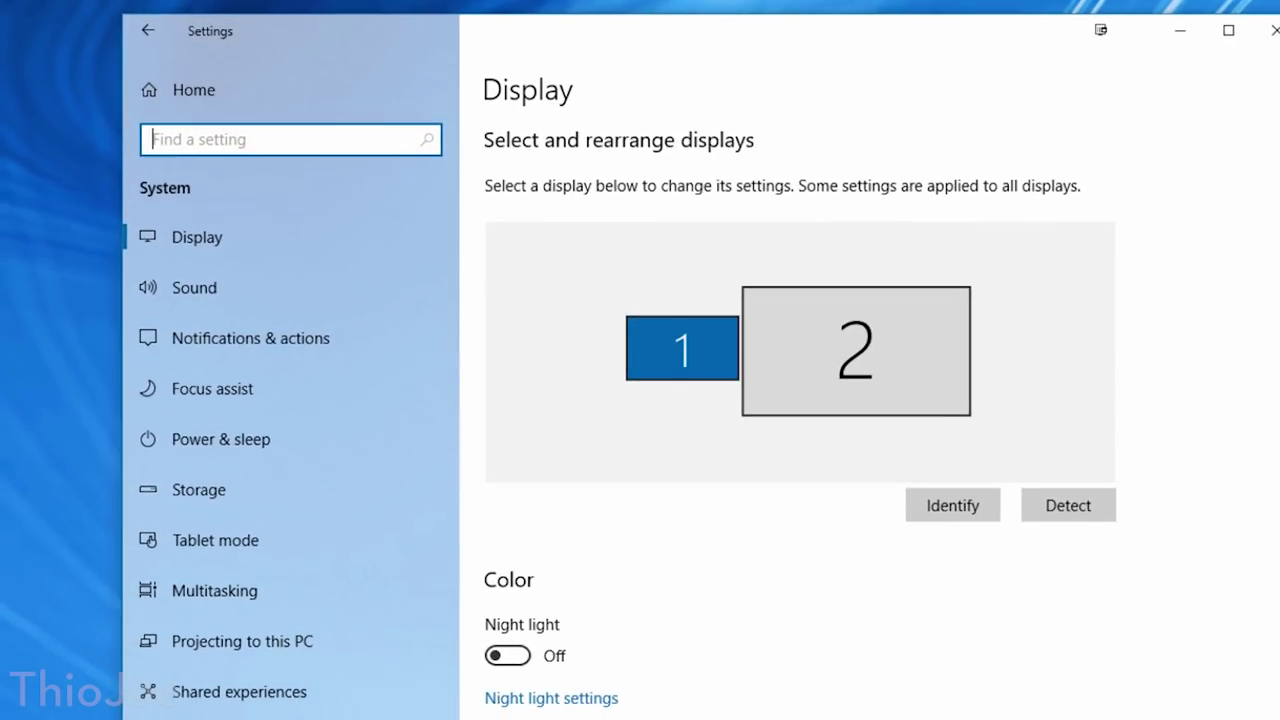
- Open the Advanced scaling settings from the Display page and toggle the option that lets Windows try to fix blurry apps
{"action": "scroll", "coordinate": [785, 400], "scroll_direction": "down", "scroll_amount": 5}
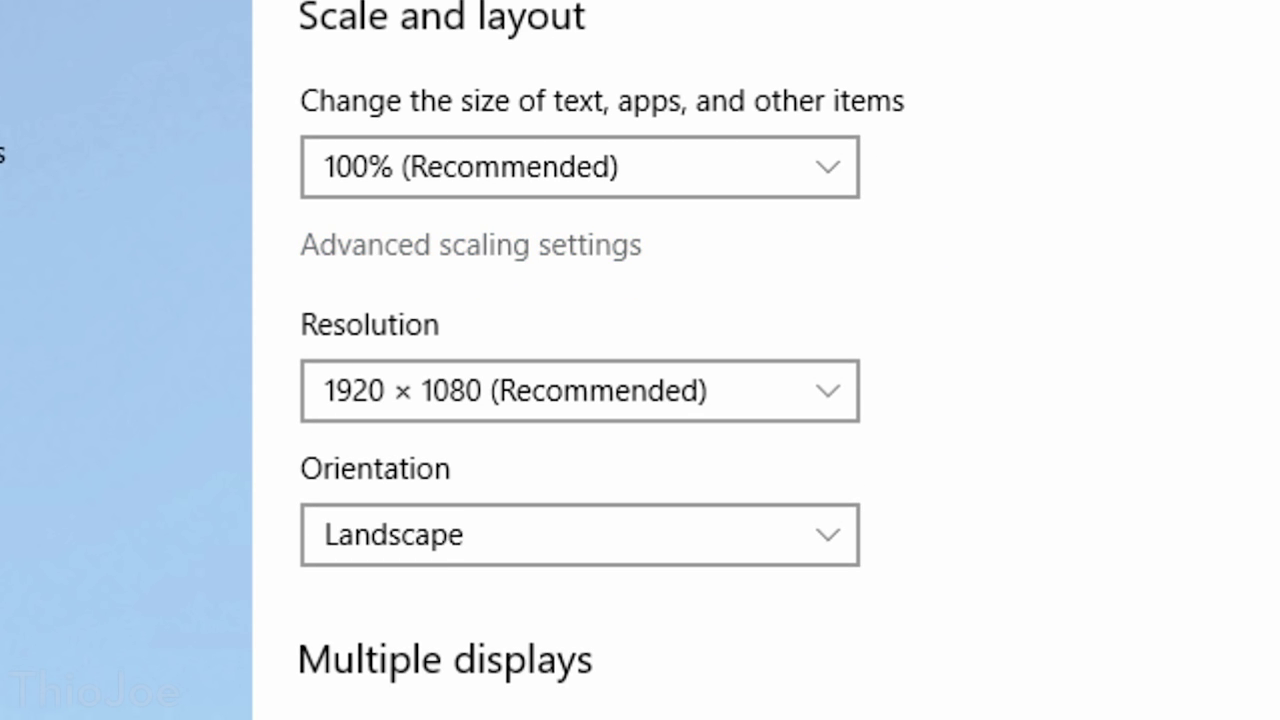
{"action": "left_click", "coordinate": [471, 246]}
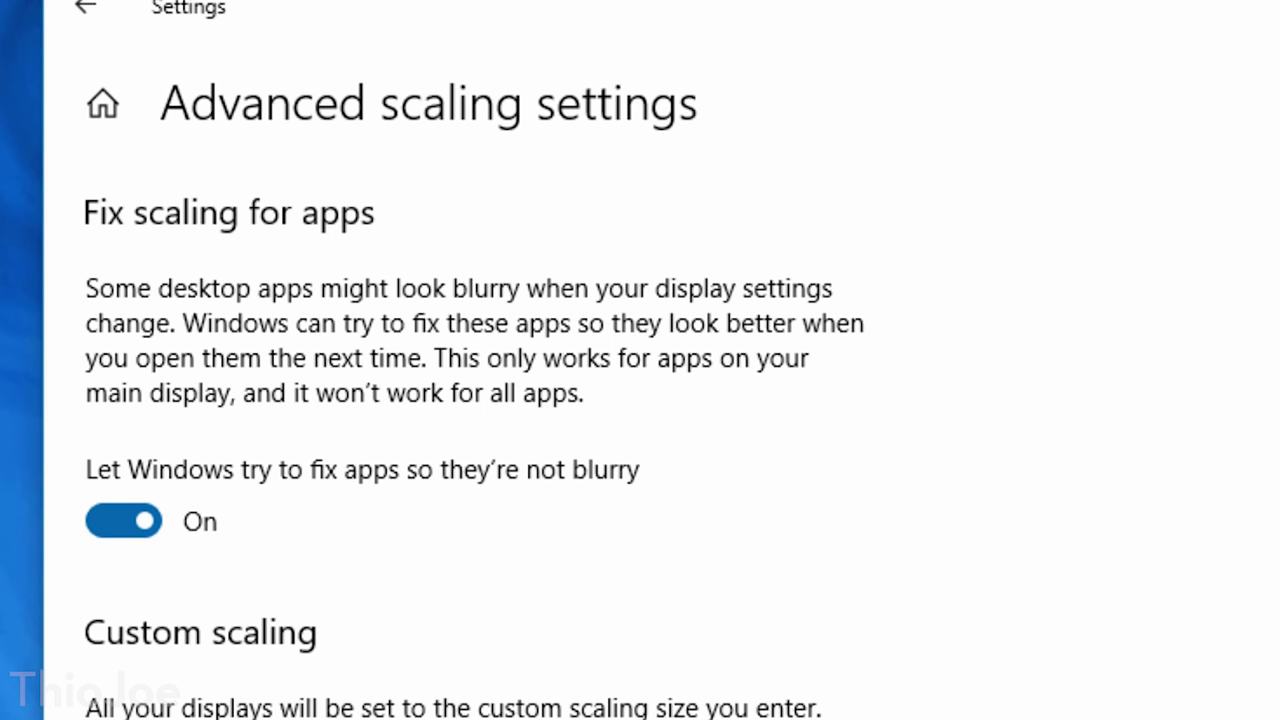
{"action": "key", "text": "space"}
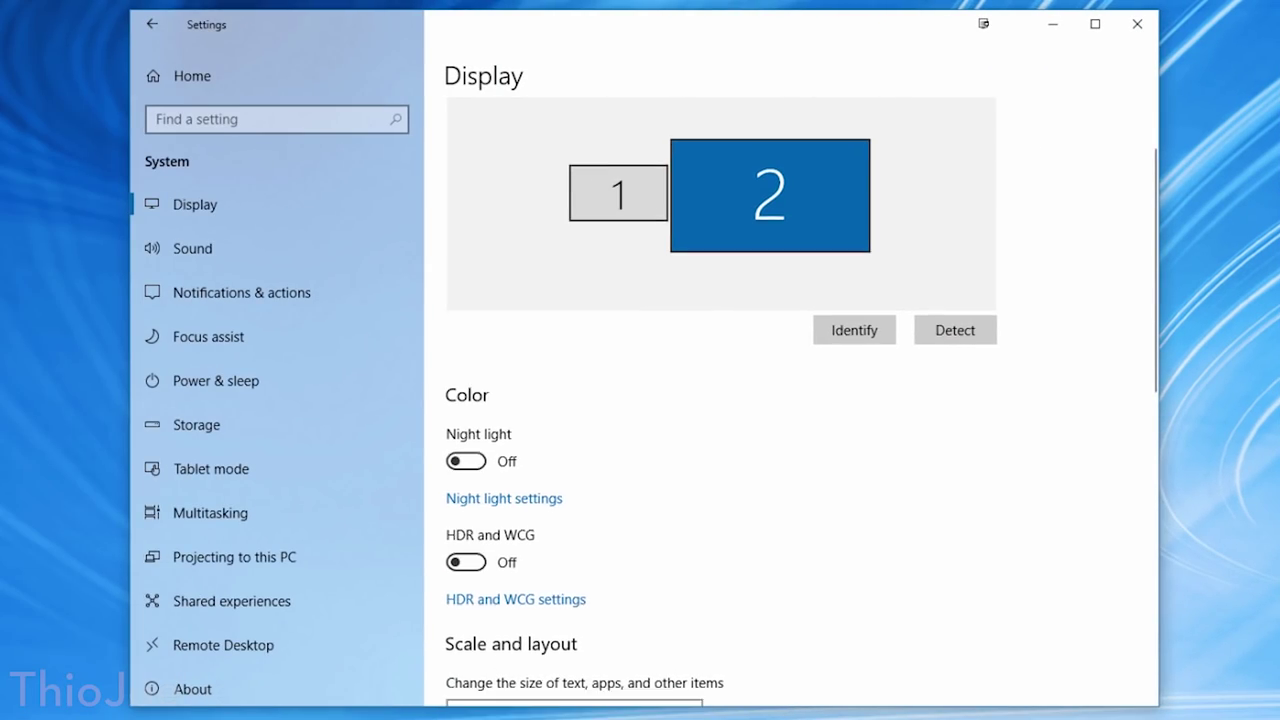
- Turn on HDR and WCG for display 2 and try the brightness for SDR content up to 100
{"action": "scroll", "coordinate": [800, 400], "scroll_direction": "down", "scroll_amount": 3}
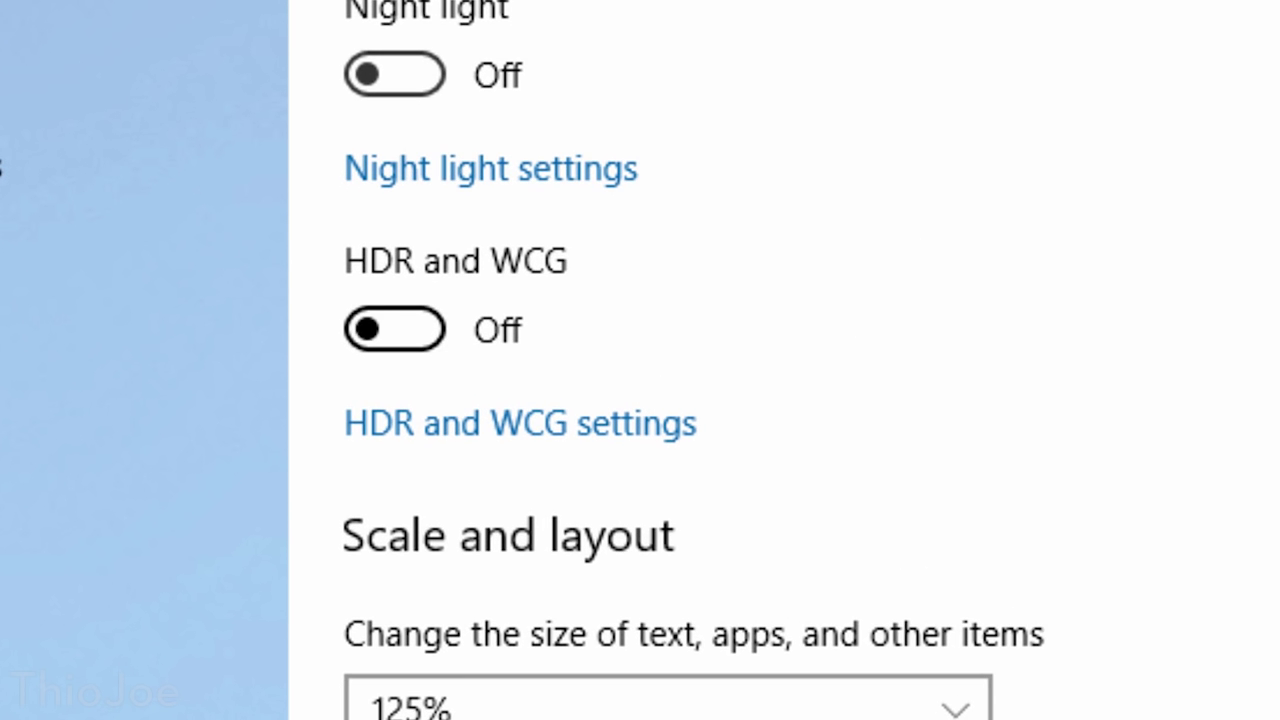
{"action": "left_click", "coordinate": [520, 424]}
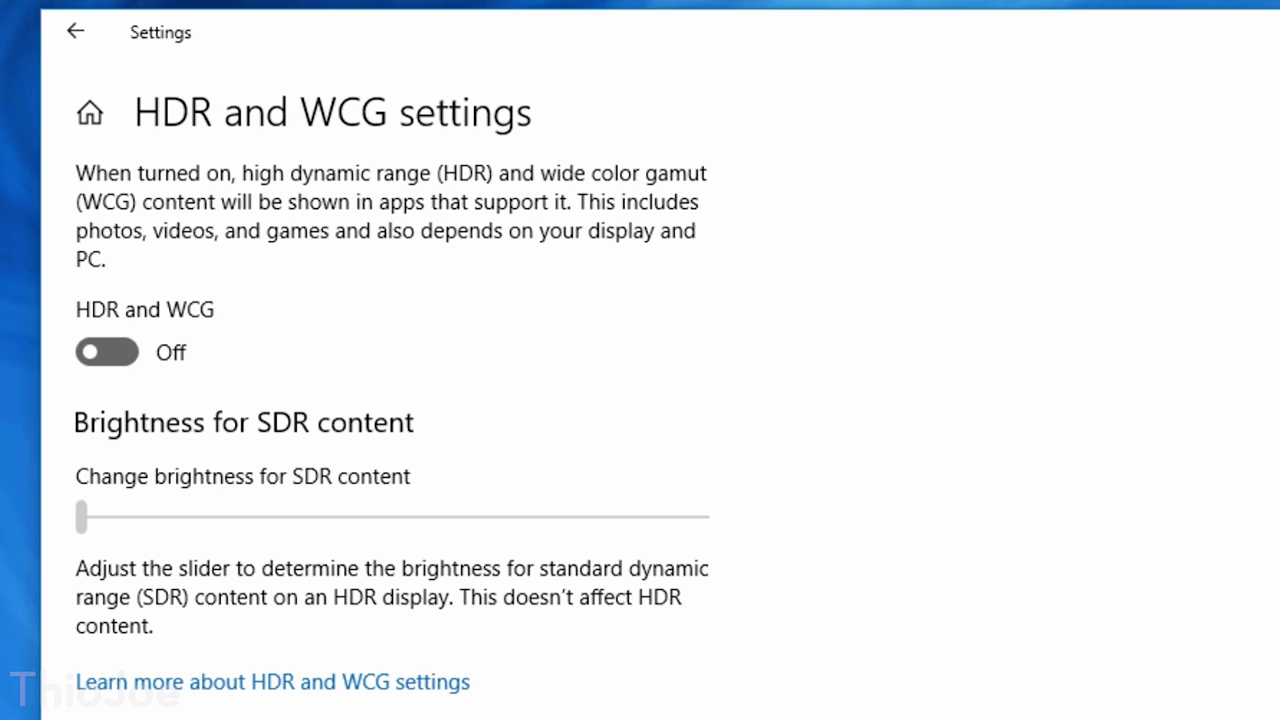
{"action": "left_click", "coordinate": [107, 352]}
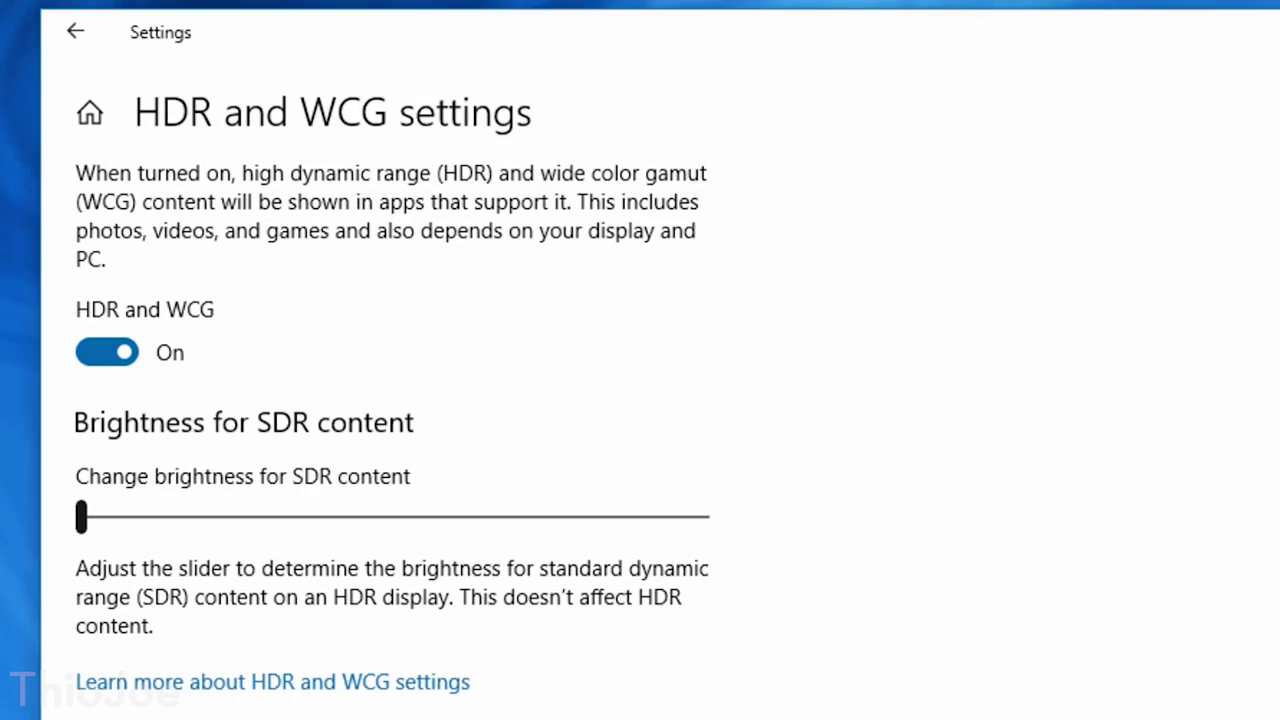
{"action": "left_click_drag", "start_coordinate": [81, 516], "coordinate": [703, 516]}
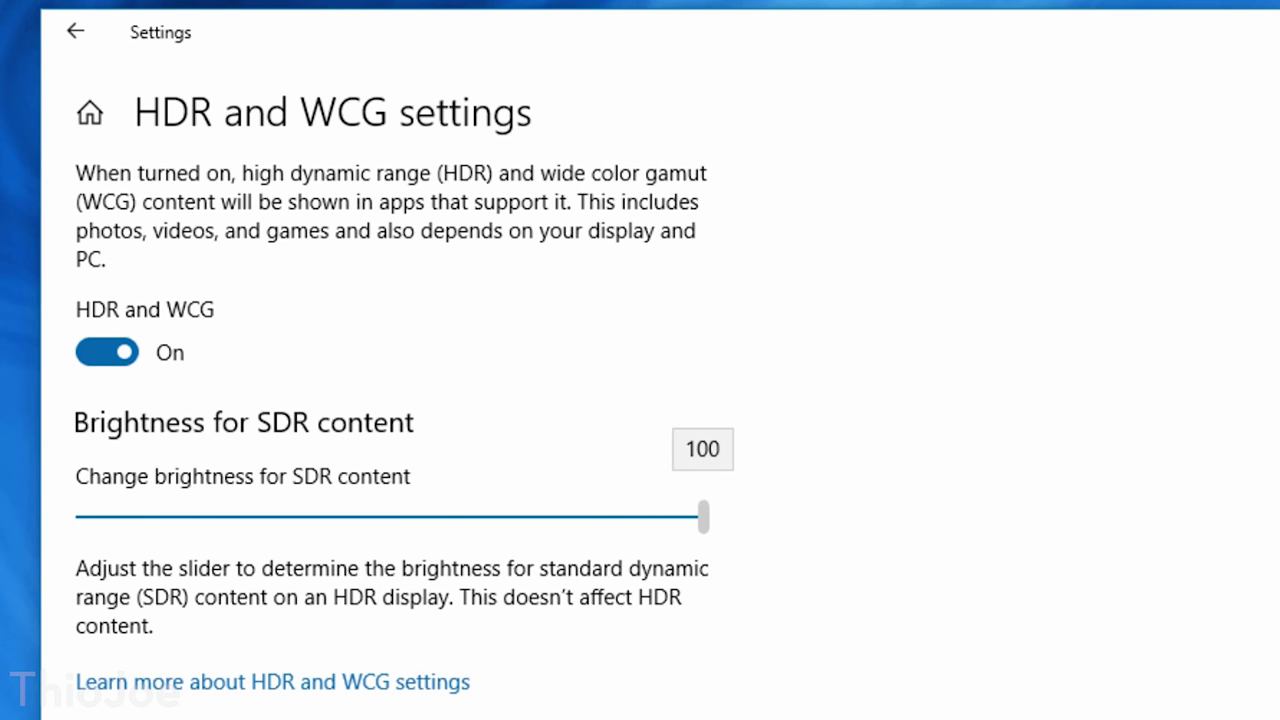
{"action": "left_click_drag", "start_coordinate": [458, 516], "coordinate": [640, 516]}
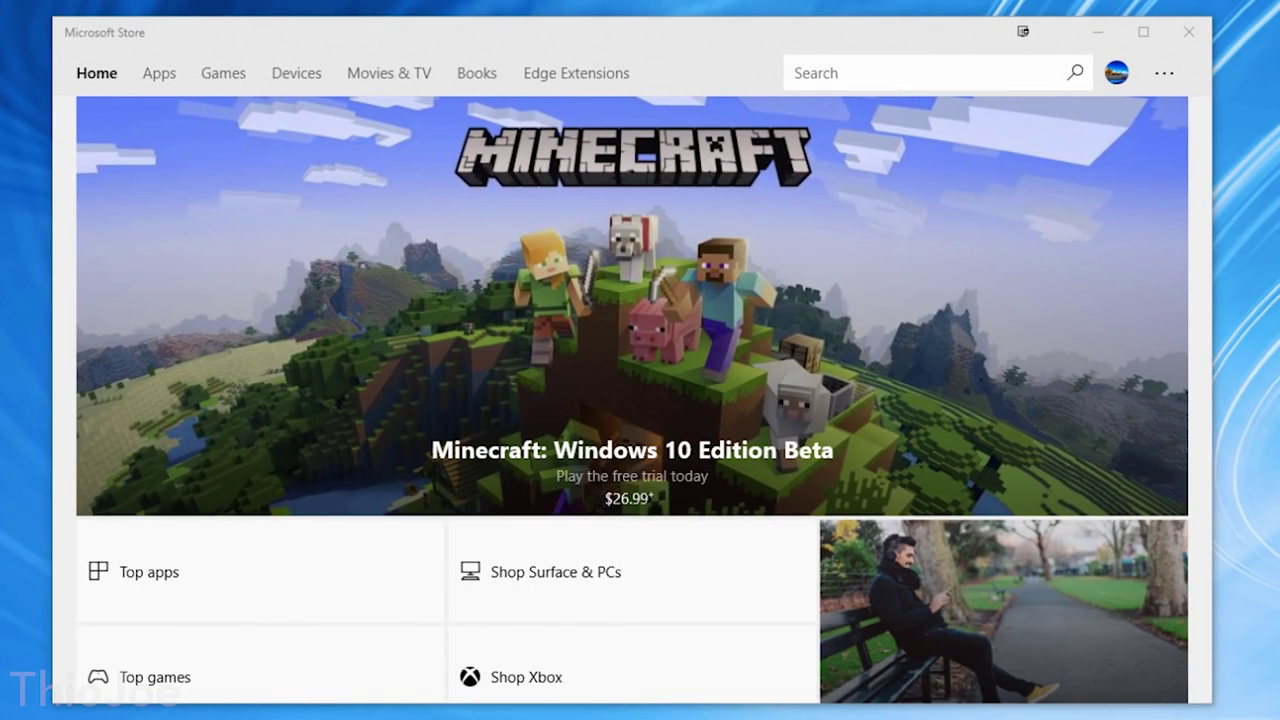
- Search the Microsoft Store for "fonts" and look through its Fonts collection
{"action": "left_click", "coordinate": [816, 73]}
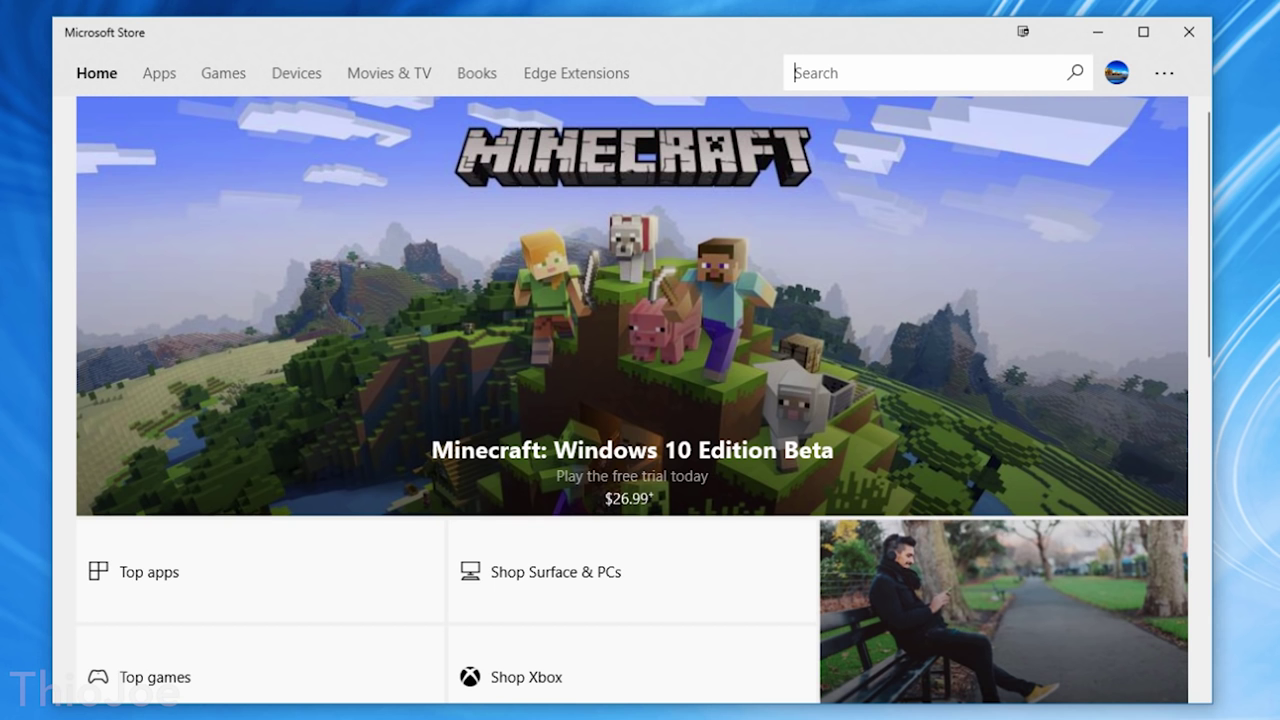
{"action": "type", "text": "fonts"}
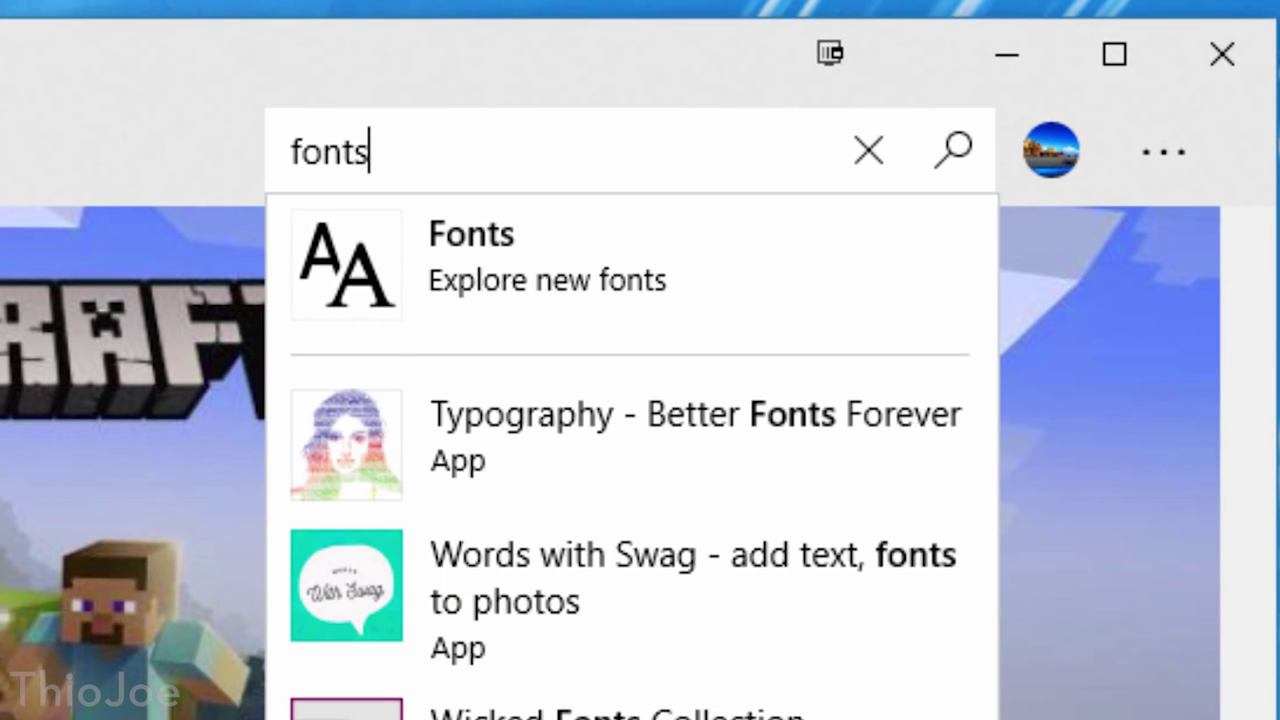
{"action": "left_click", "coordinate": [548, 262]}
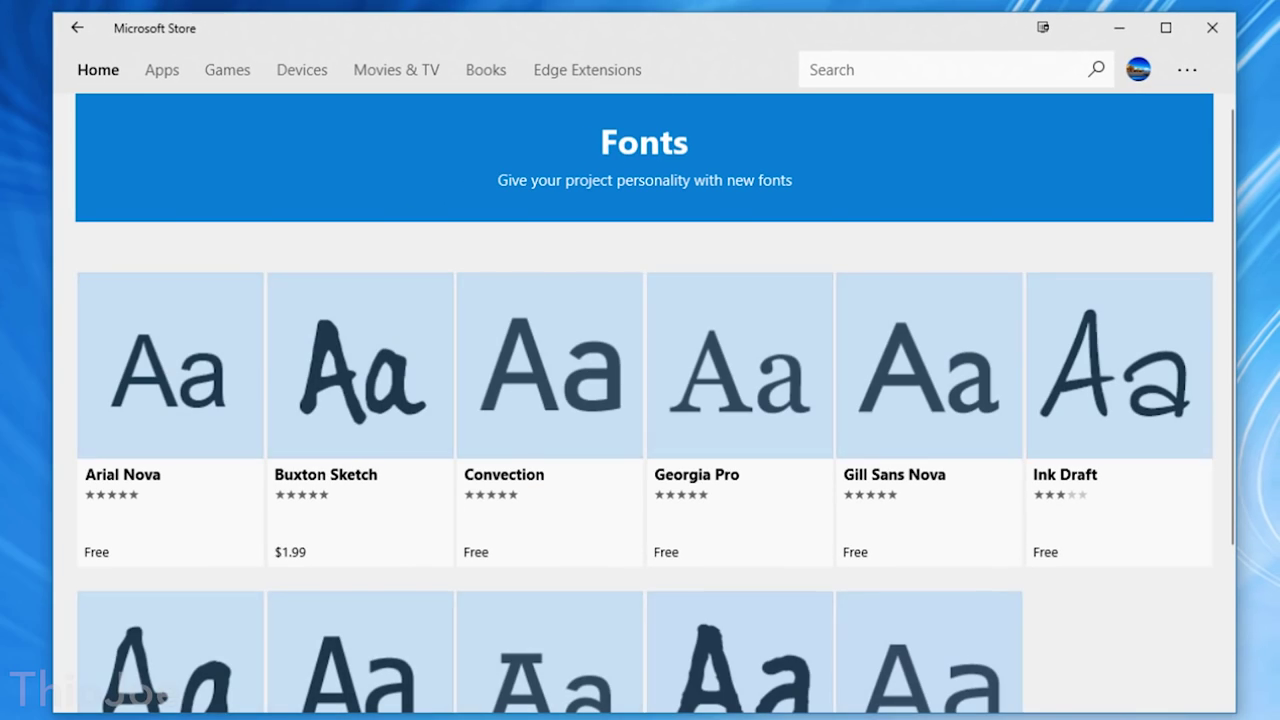
{"action": "scroll", "coordinate": [656, 400], "scroll_direction": "down", "scroll_amount": 3}
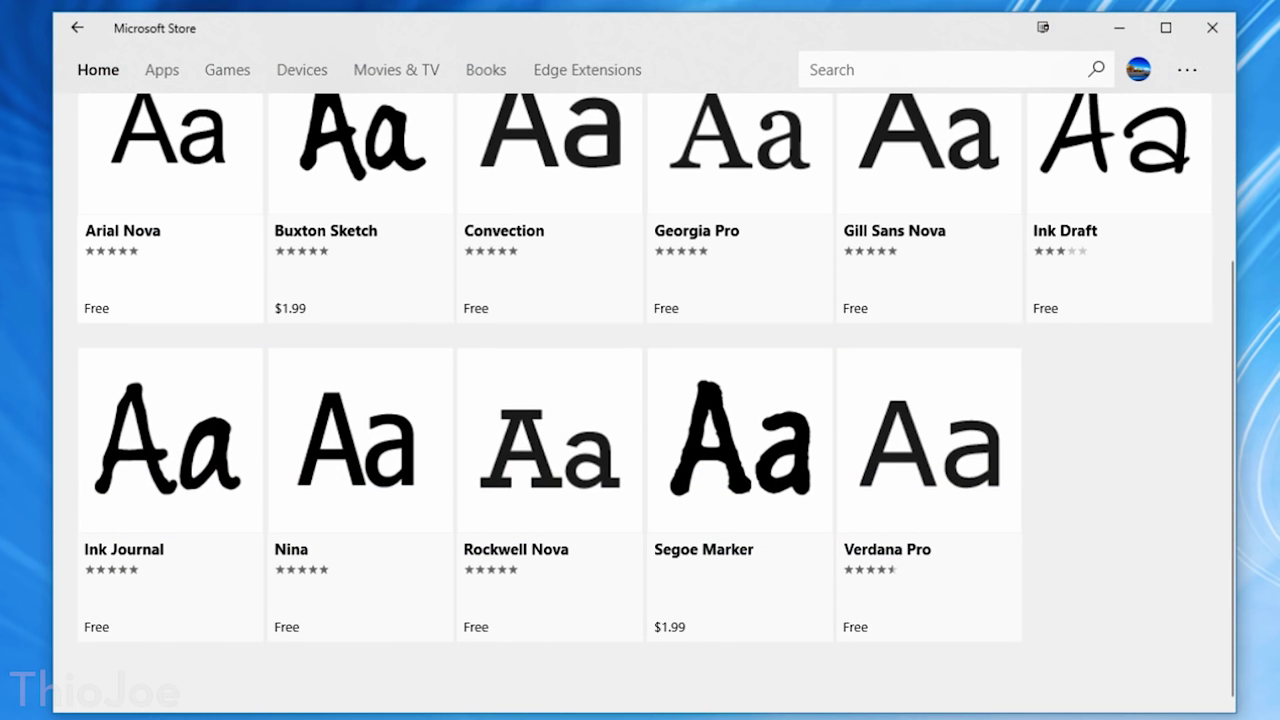
{"action": "scroll", "coordinate": [656, 395], "scroll_direction": "up", "scroll_amount": 1}
- Get the free Arial Nova font from the Fonts collection
{"action": "left_click", "coordinate": [170, 240]}
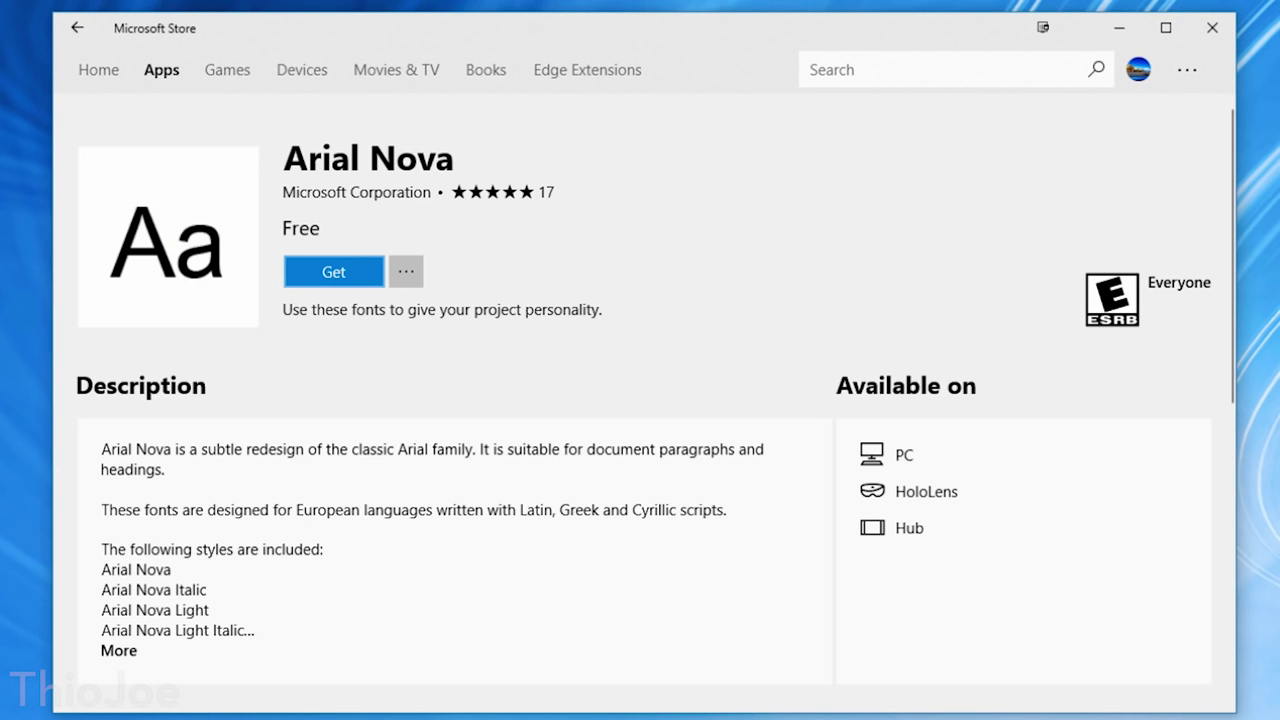
{"action": "key", "text": "Escape"}
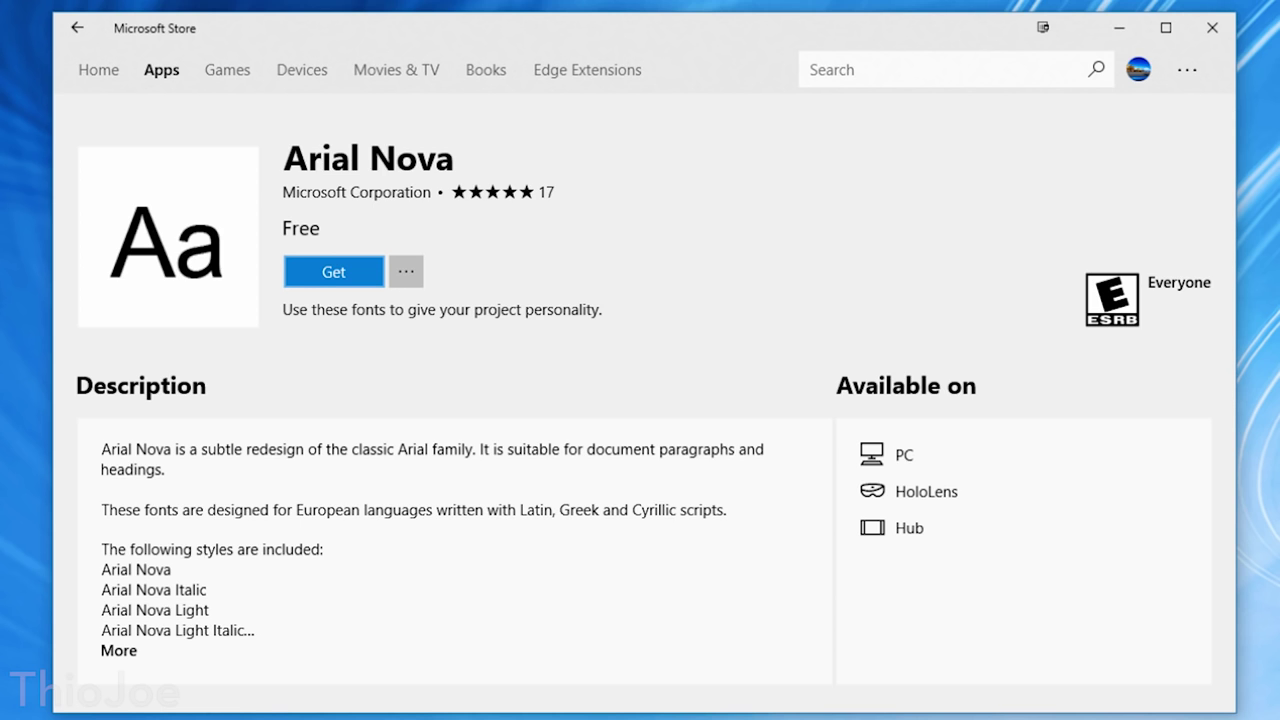
{"action": "left_click", "coordinate": [334, 272]}
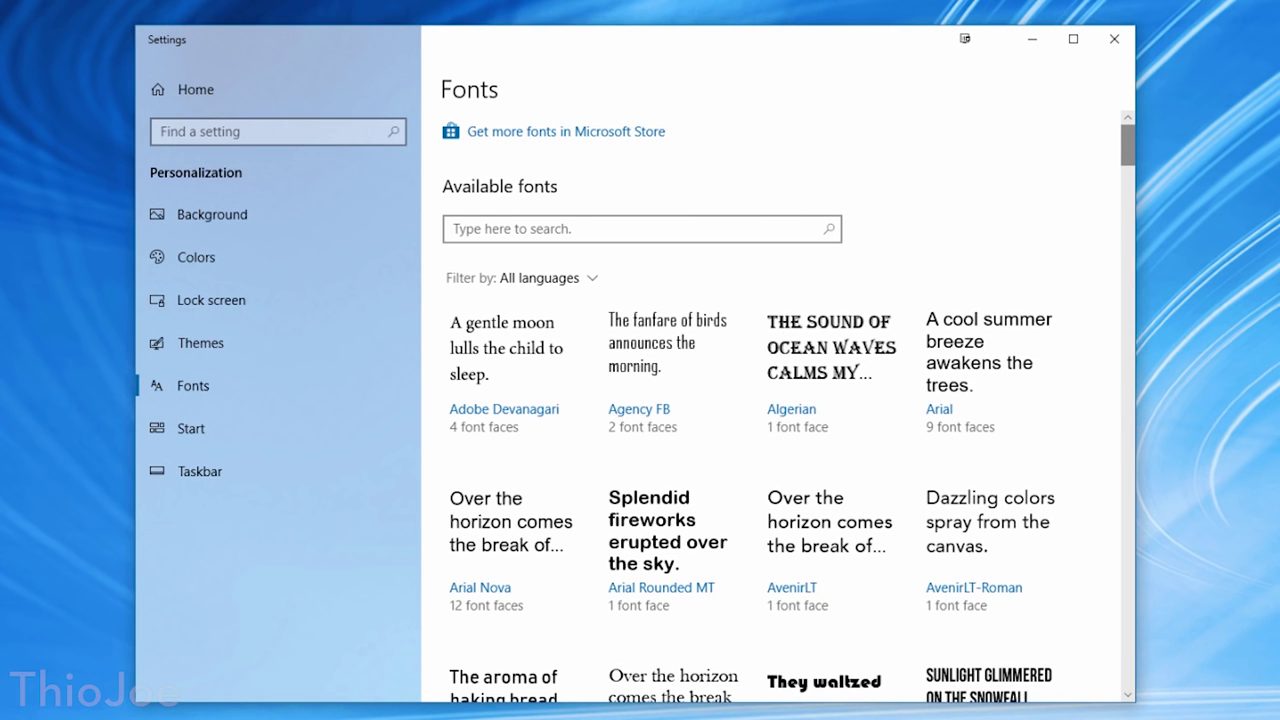
- Browse the available fonts in the Personalization settings, including the font search and the language filter
{"action": "scroll", "coordinate": [790, 410], "scroll_direction": "down", "scroll_amount": 7}
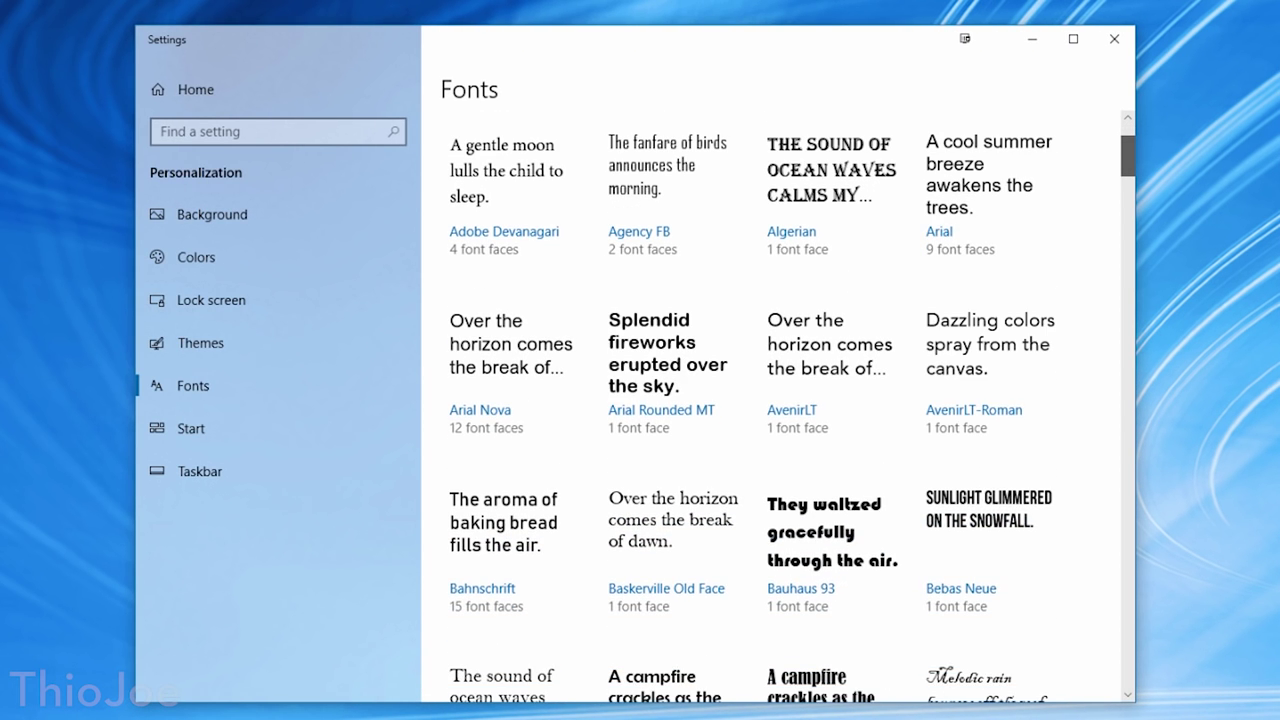
{"action": "scroll", "coordinate": [790, 410], "scroll_direction": "down", "scroll_amount": 8}
{"action": "scroll", "coordinate": [790, 410], "scroll_direction": "up", "scroll_amount": 4}
{"action": "scroll", "coordinate": [790, 410], "scroll_direction": "up", "scroll_amount": 6}
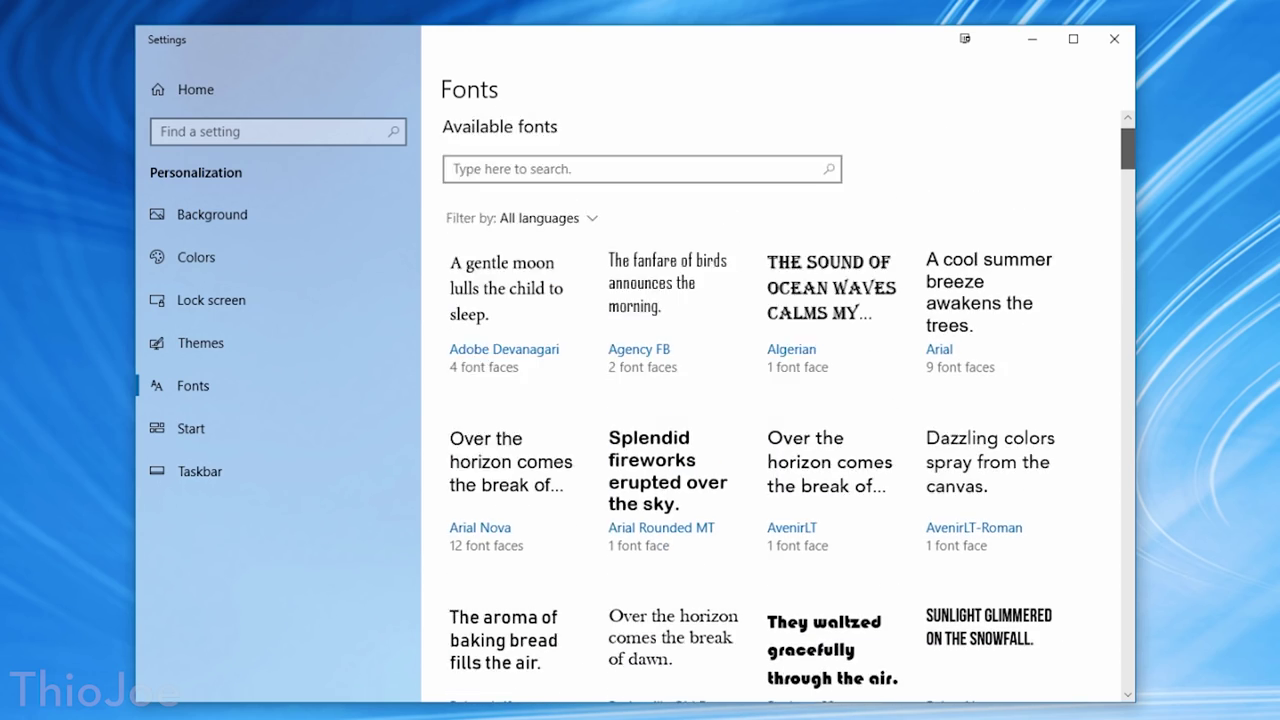
{"action": "left_click", "coordinate": [600, 229]}
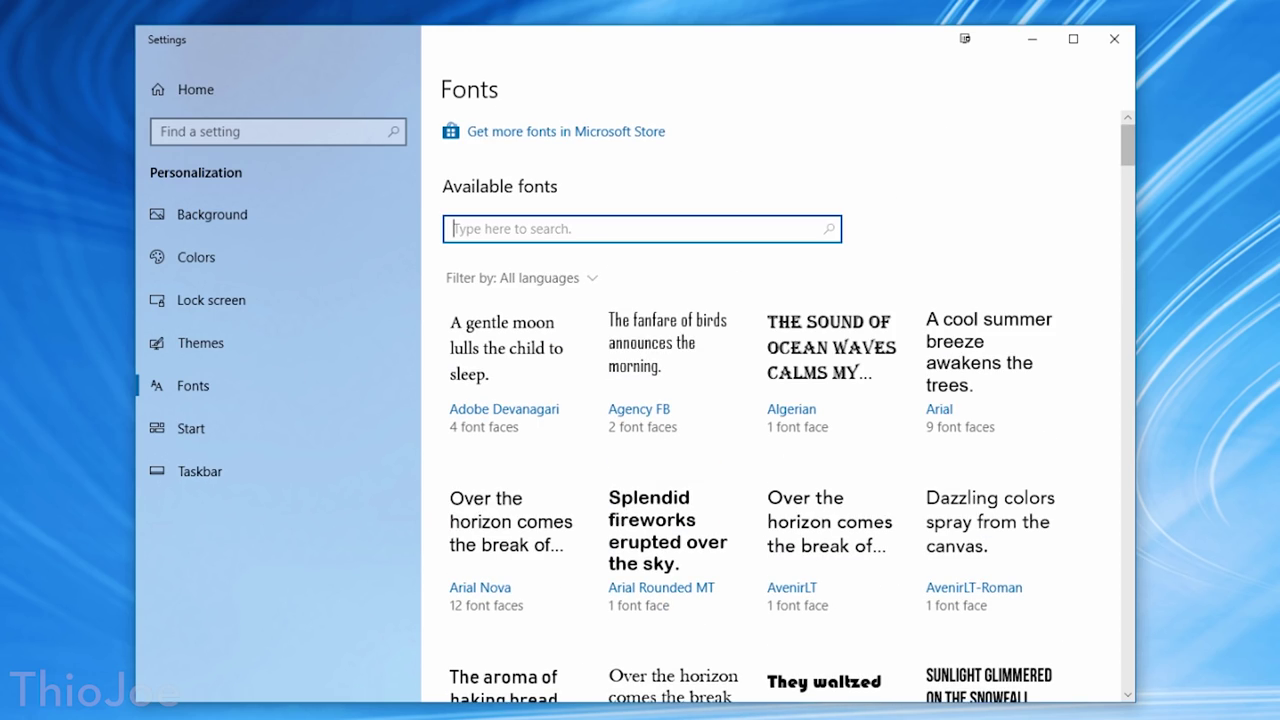
{"action": "left_click", "coordinate": [541, 278]}
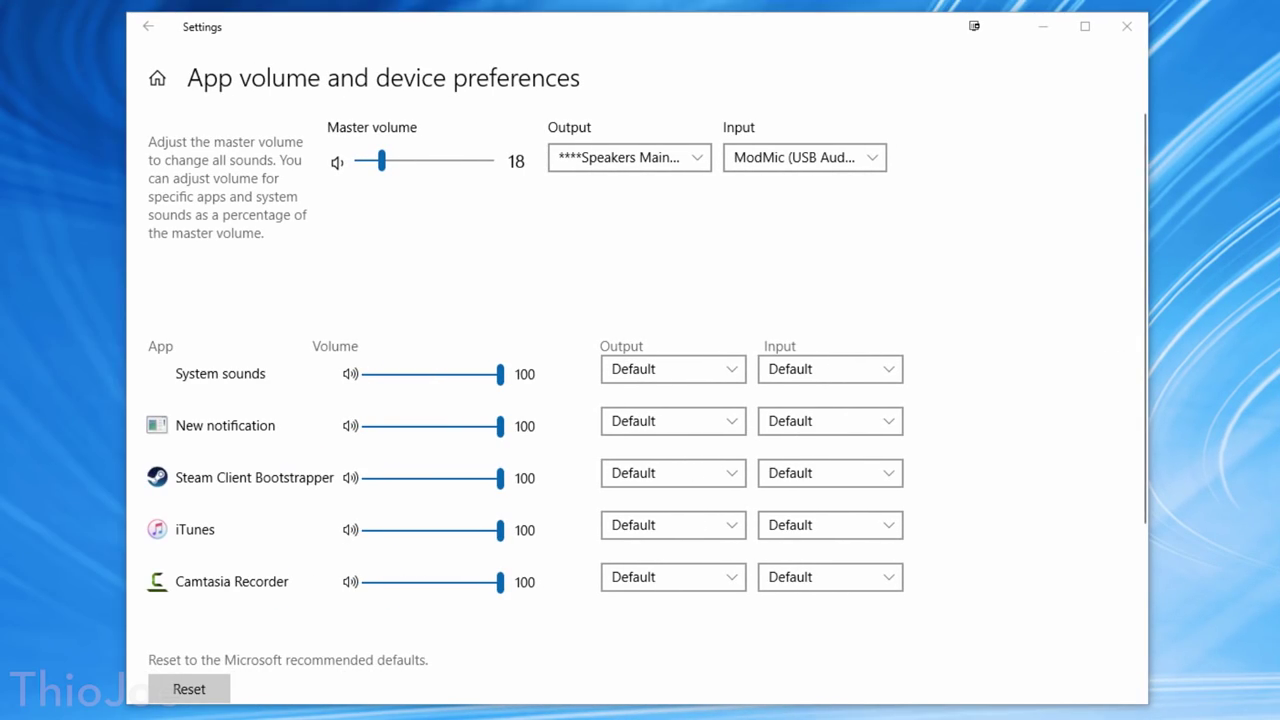
- Open App volume and device preferences from the Sound page and try the iTunes volume, returning it to 100
{"action": "left_click", "coordinate": [148, 27]}
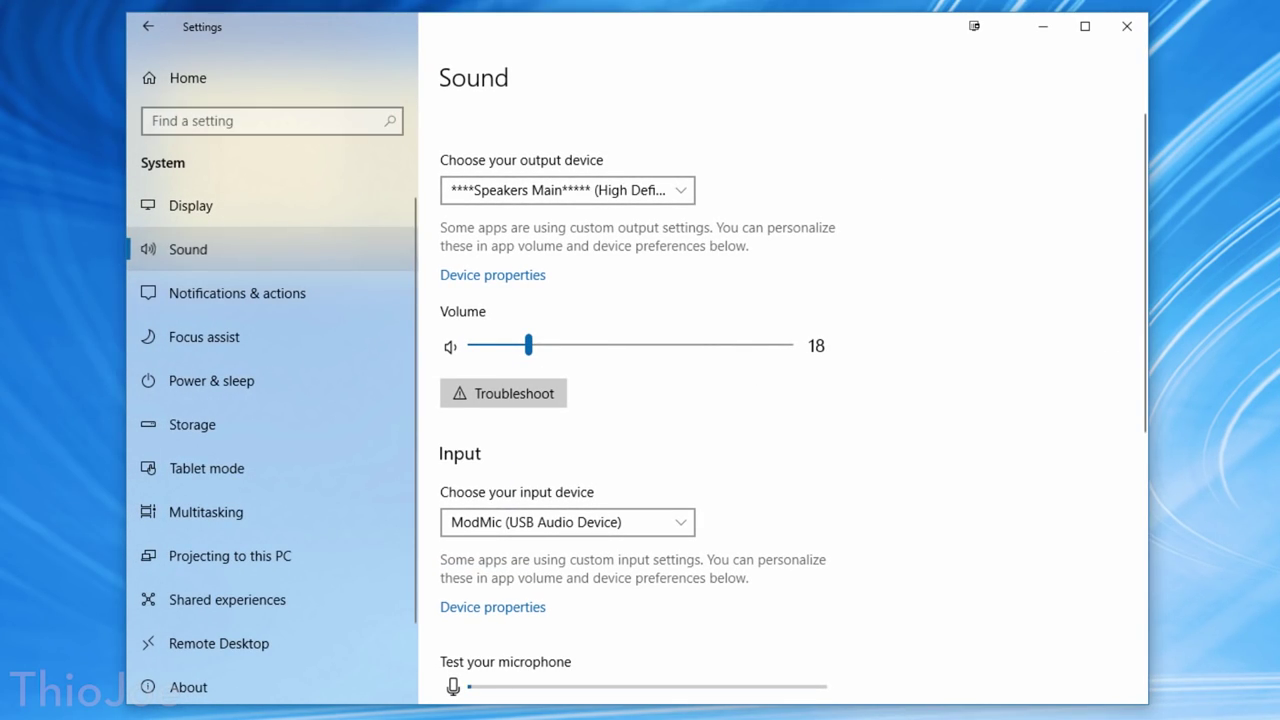
{"action": "scroll", "coordinate": [780, 400], "scroll_direction": "down", "scroll_amount": 5}
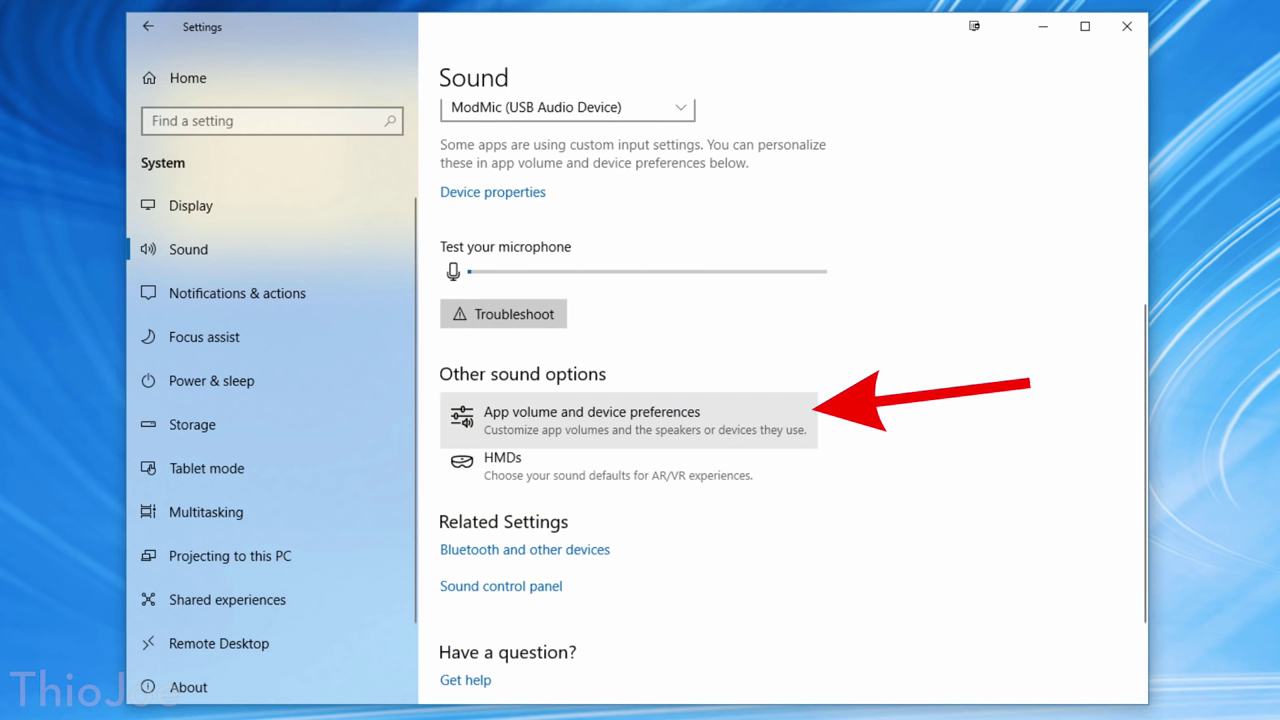
{"action": "left_click", "coordinate": [600, 420]}
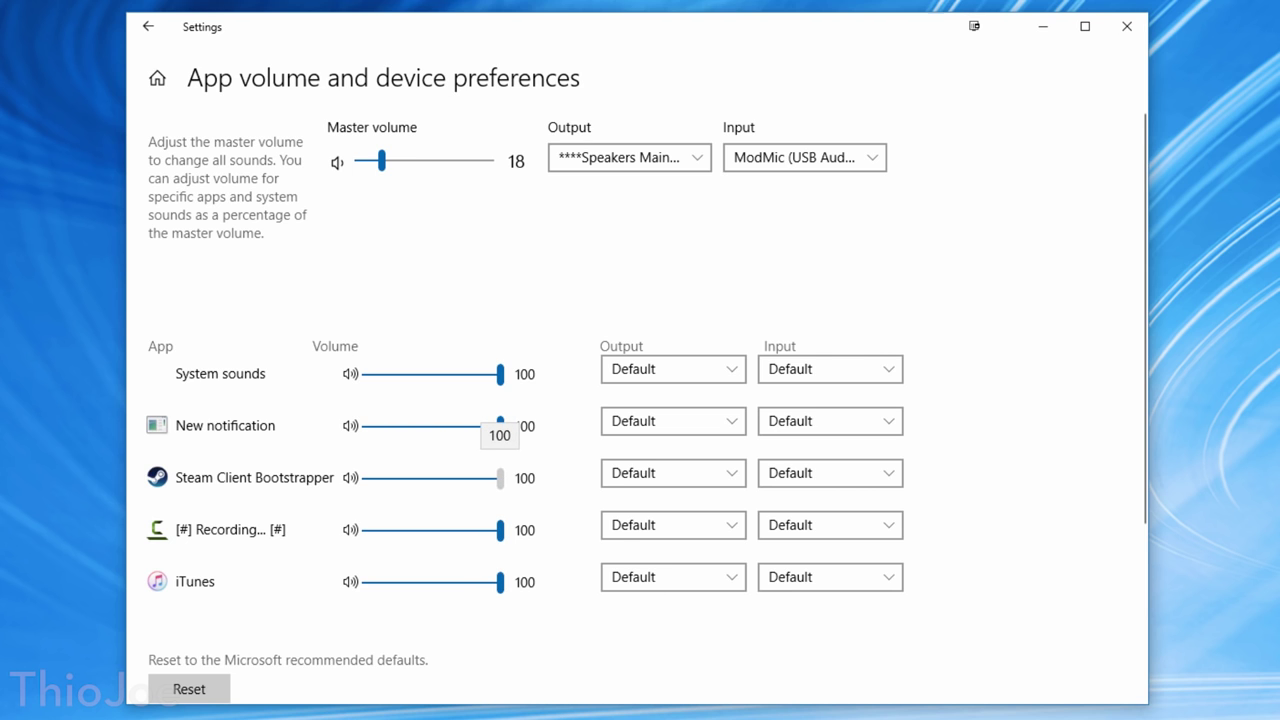
{"action": "left_click_drag", "start_coordinate": [463, 582], "coordinate": [500, 582]}
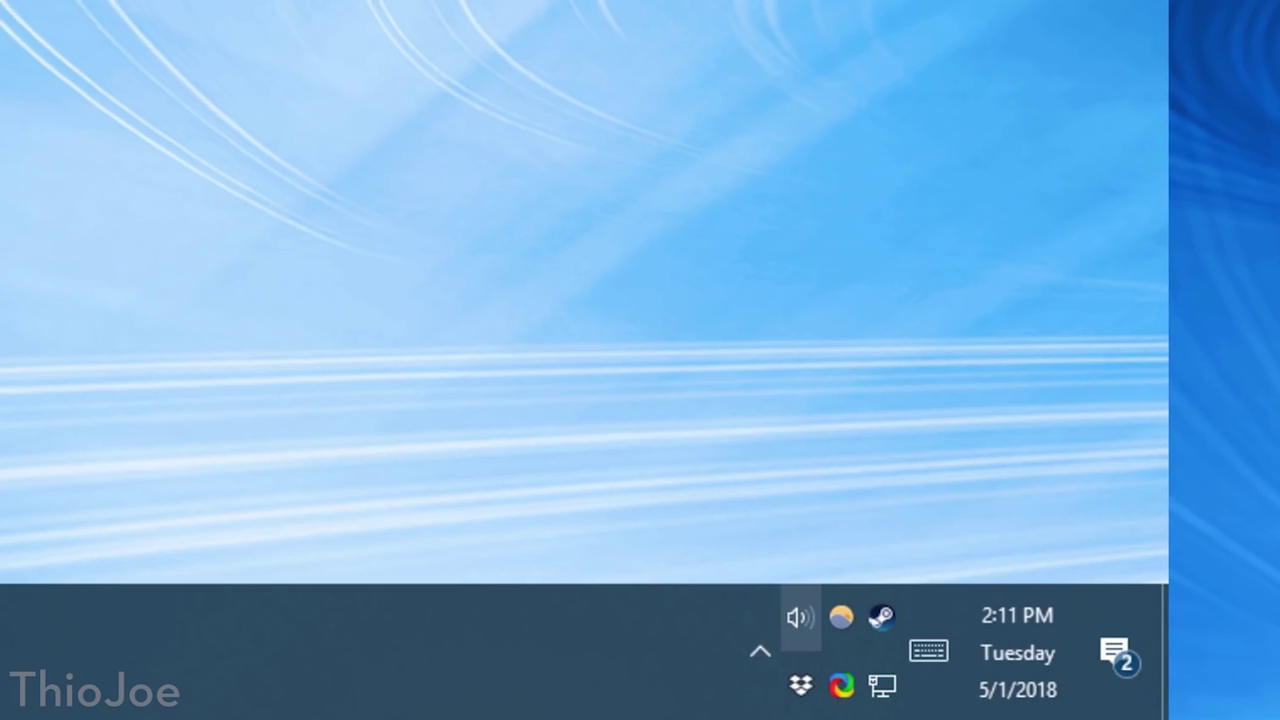
- Open the Volume Mixer from the taskbar's speaker and look through the volume controls of all applications
{"action": "right_click", "coordinate": [797, 614]}
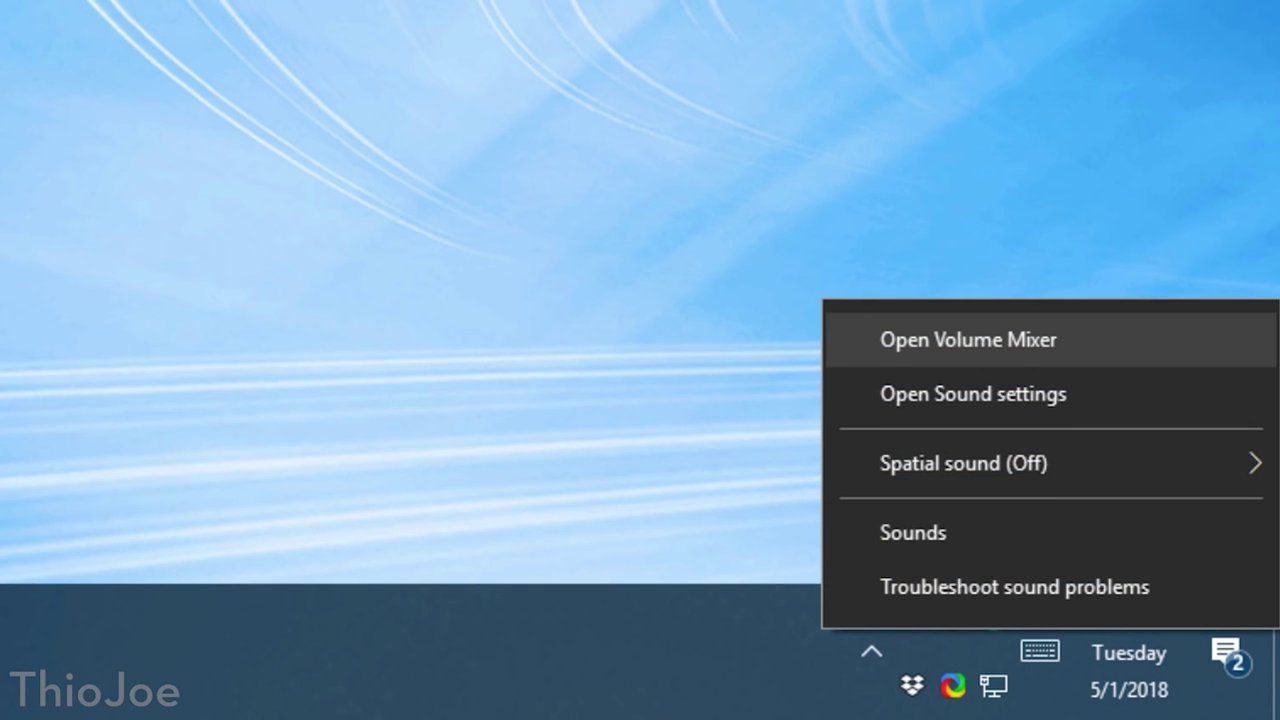
{"action": "left_click", "coordinate": [968, 340]}
{"action": "scroll", "coordinate": [1097, 98], "scroll_direction": "right", "scroll_amount": 3}
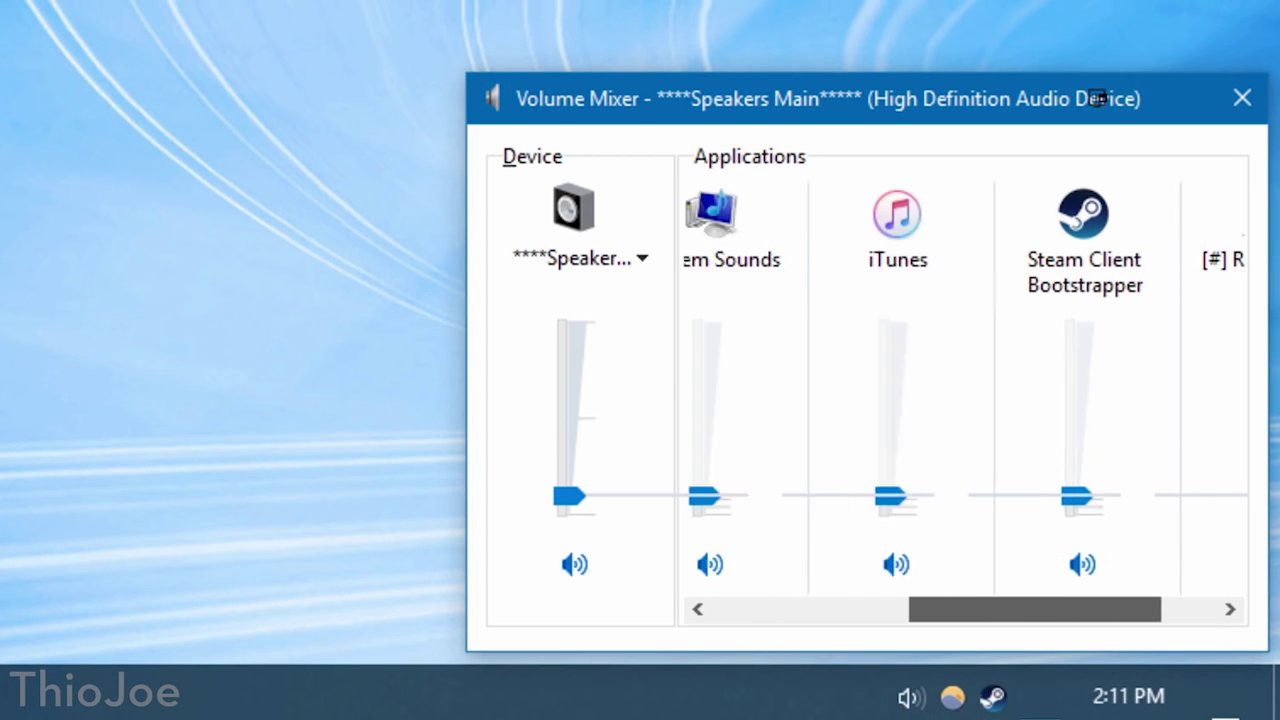
{"action": "scroll", "coordinate": [1097, 98], "scroll_direction": "right", "scroll_amount": 2}
{"action": "scroll", "coordinate": [1097, 98], "scroll_direction": "left", "scroll_amount": 5}
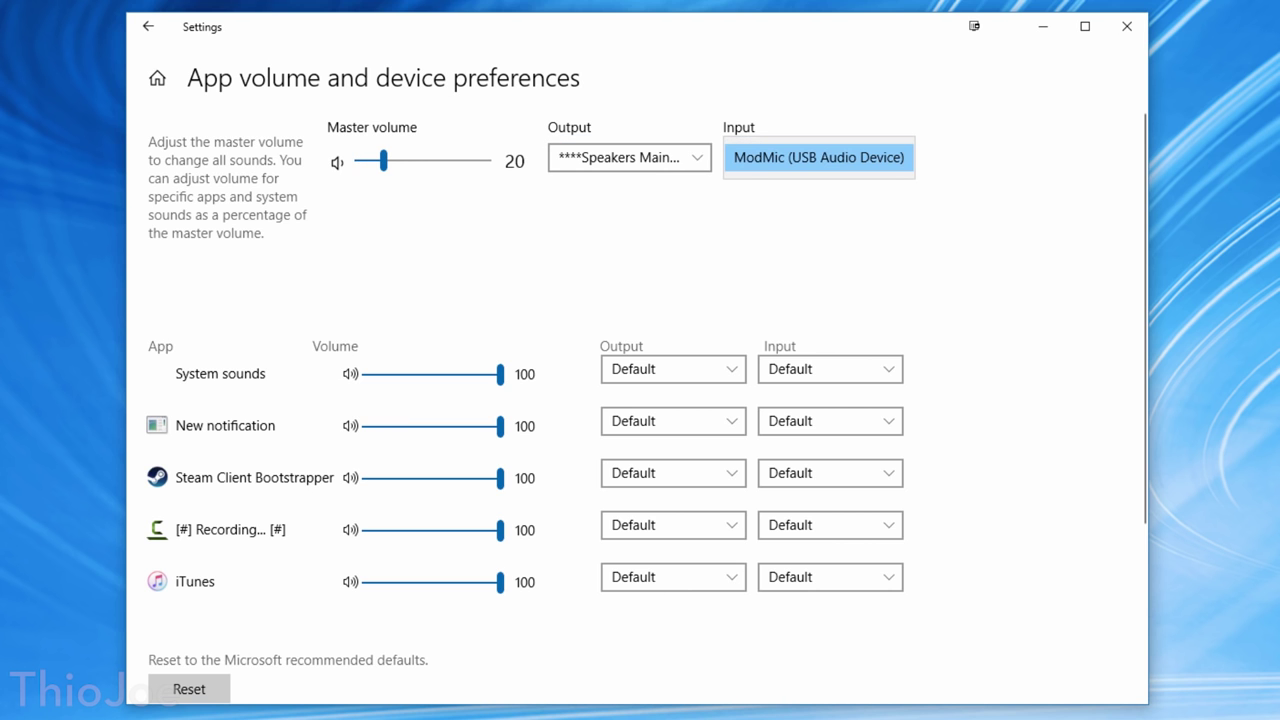
- Look through the output device choices for System sounds, New notification, Steam Client Bootstrapper and iTunes in the app volume preferences
{"action": "left_click", "coordinate": [673, 370]}
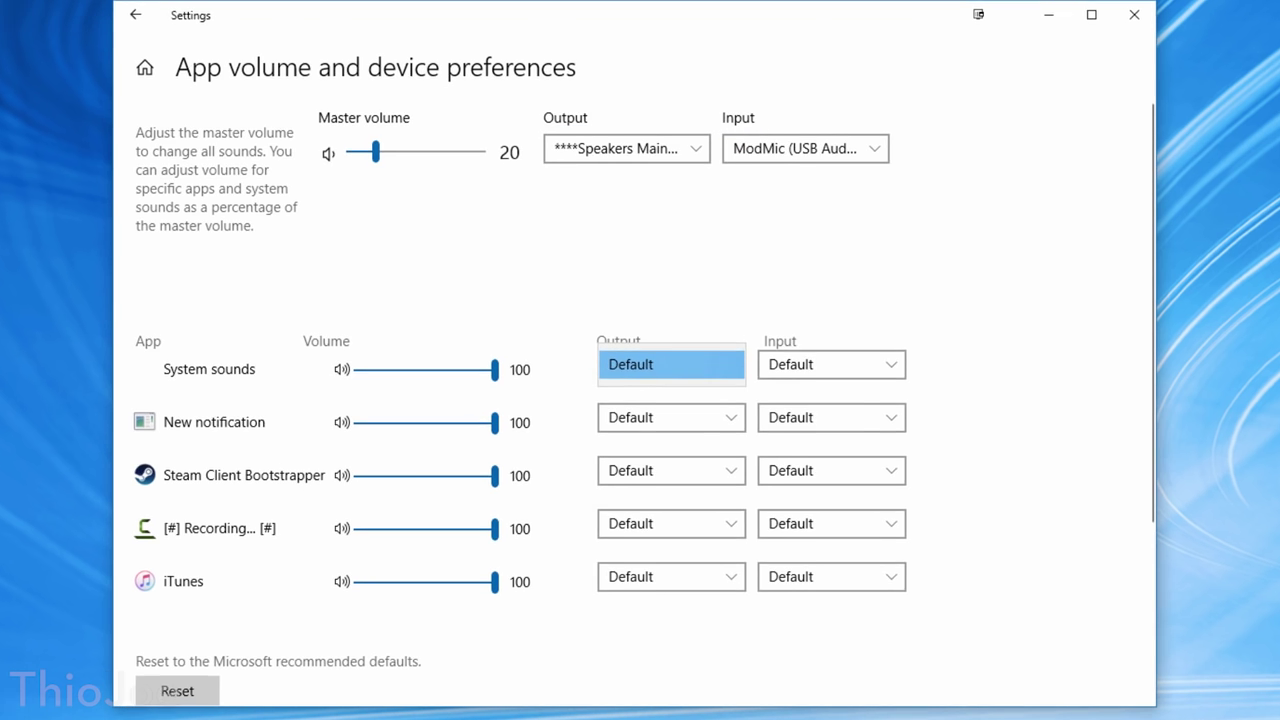
{"action": "left_click", "coordinate": [673, 370]}
{"action": "left_click", "coordinate": [673, 422]}
{"action": "left_click", "coordinate": [925, 316]}
{"action": "left_click", "coordinate": [935, 316]}
{"action": "left_click", "coordinate": [925, 410]}
{"action": "left_click", "coordinate": [925, 403]}
{"action": "left_click", "coordinate": [675, 402]}
{"action": "left_click", "coordinate": [675, 402]}
{"action": "left_click", "coordinate": [675, 400]}
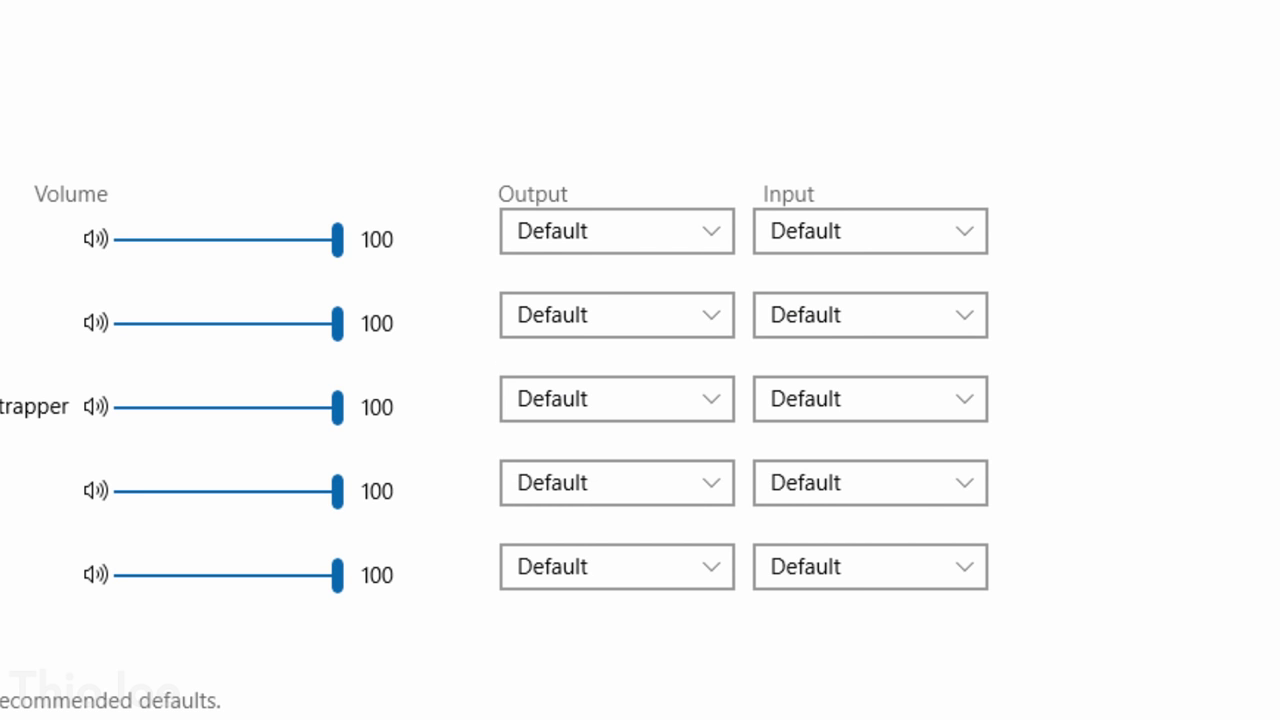
{"action": "left_click", "coordinate": [675, 567]}
{"action": "left_click", "coordinate": [675, 567]}
{"action": "scroll", "coordinate": [675, 567], "scroll_direction": "down", "scroll_amount": 3}
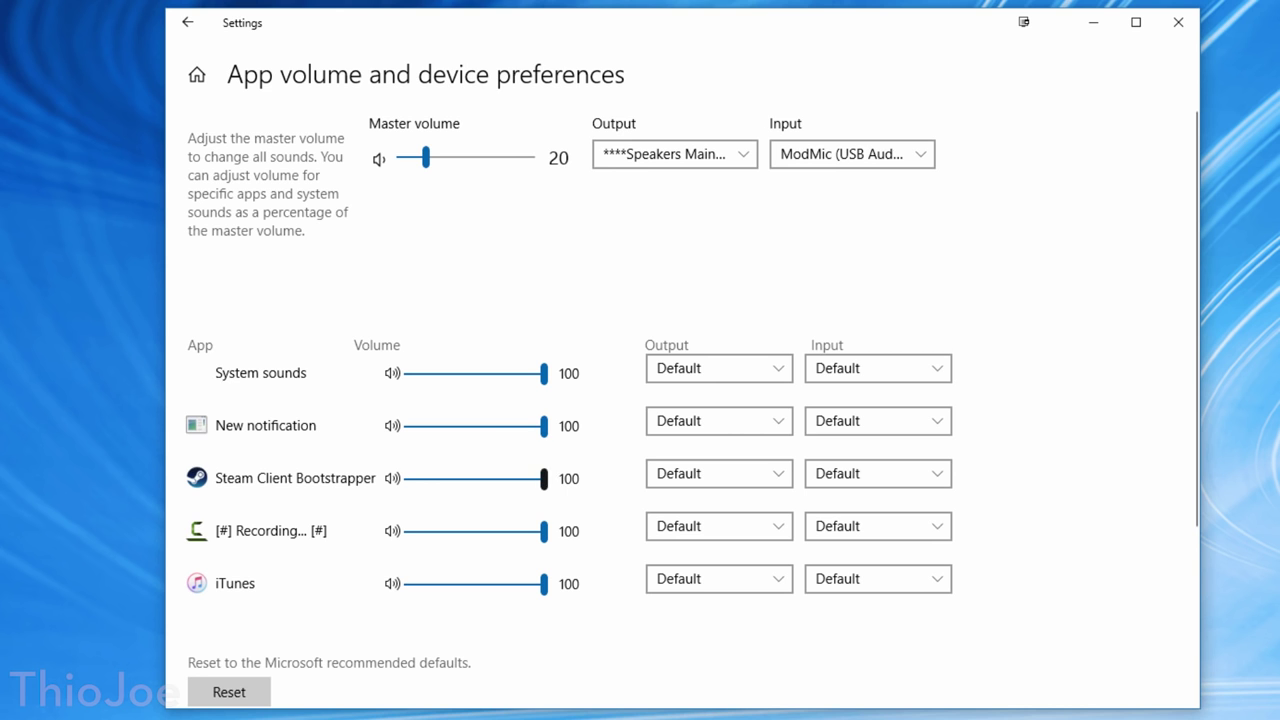
- Try the volumes of Steam Client Bootstrapper and the recording app, returning both to 100, and check the recording app's output choices
{"action": "left_click_drag", "start_coordinate": [456, 478], "coordinate": [544, 478]}
{"action": "left_click_drag", "start_coordinate": [498, 531], "coordinate": [544, 531]}
{"action": "scroll", "coordinate": [544, 531], "scroll_direction": "down", "scroll_amount": 3}
{"action": "scroll", "coordinate": [544, 531], "scroll_direction": "up", "scroll_amount": 3}
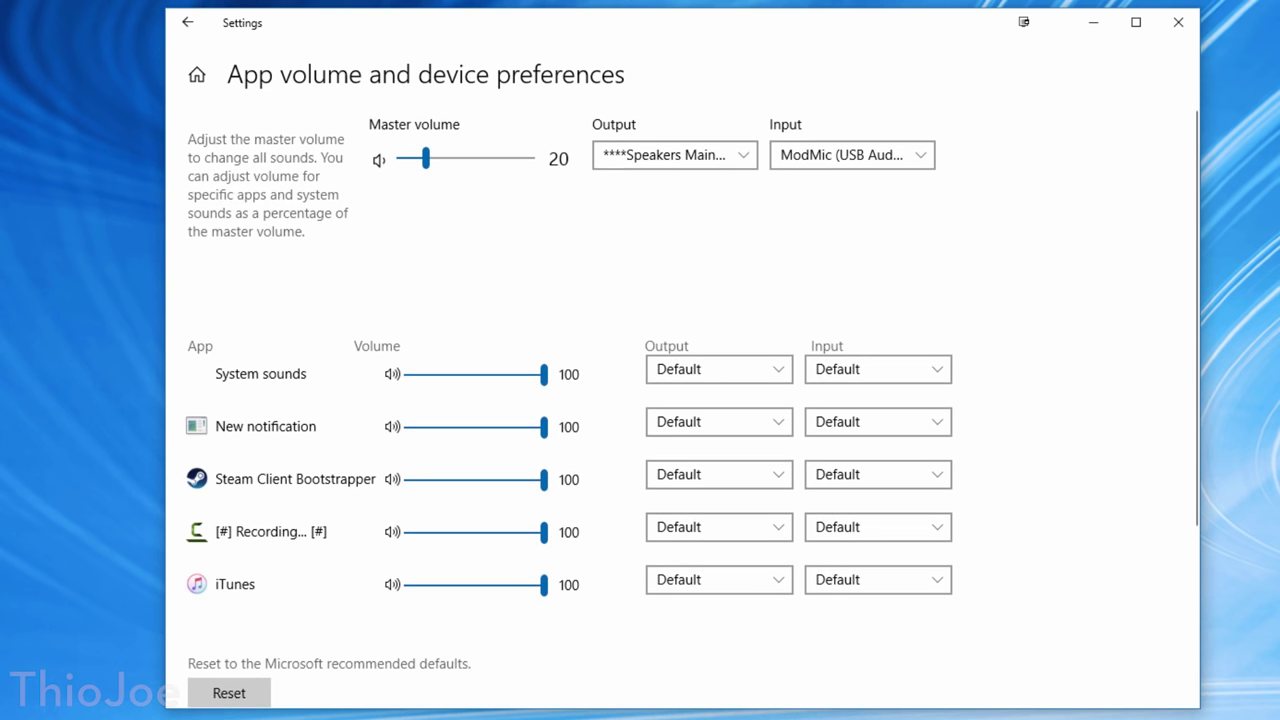
{"action": "left_click", "coordinate": [719, 527]}
{"action": "left_click", "coordinate": [719, 527]}
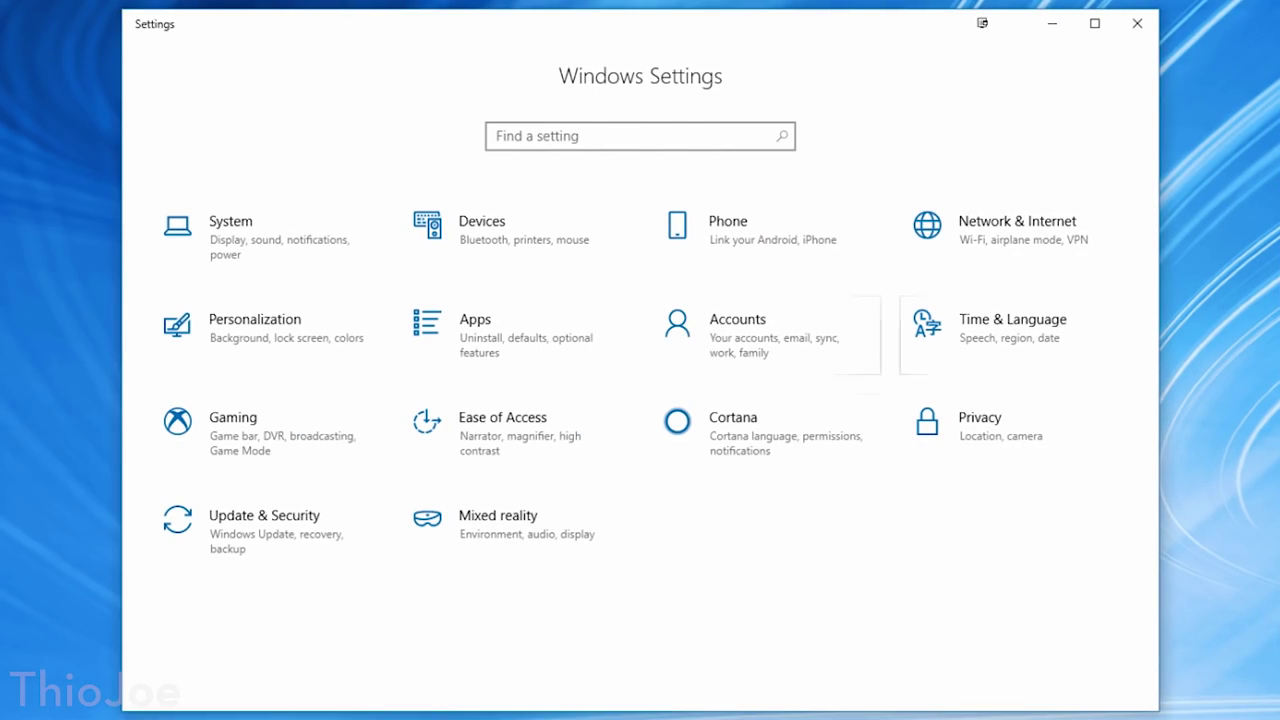
- Open the Startup page in the Apps settings and look through the whole list of startup apps and their on/off states
{"action": "left_click", "coordinate": [474, 331]}
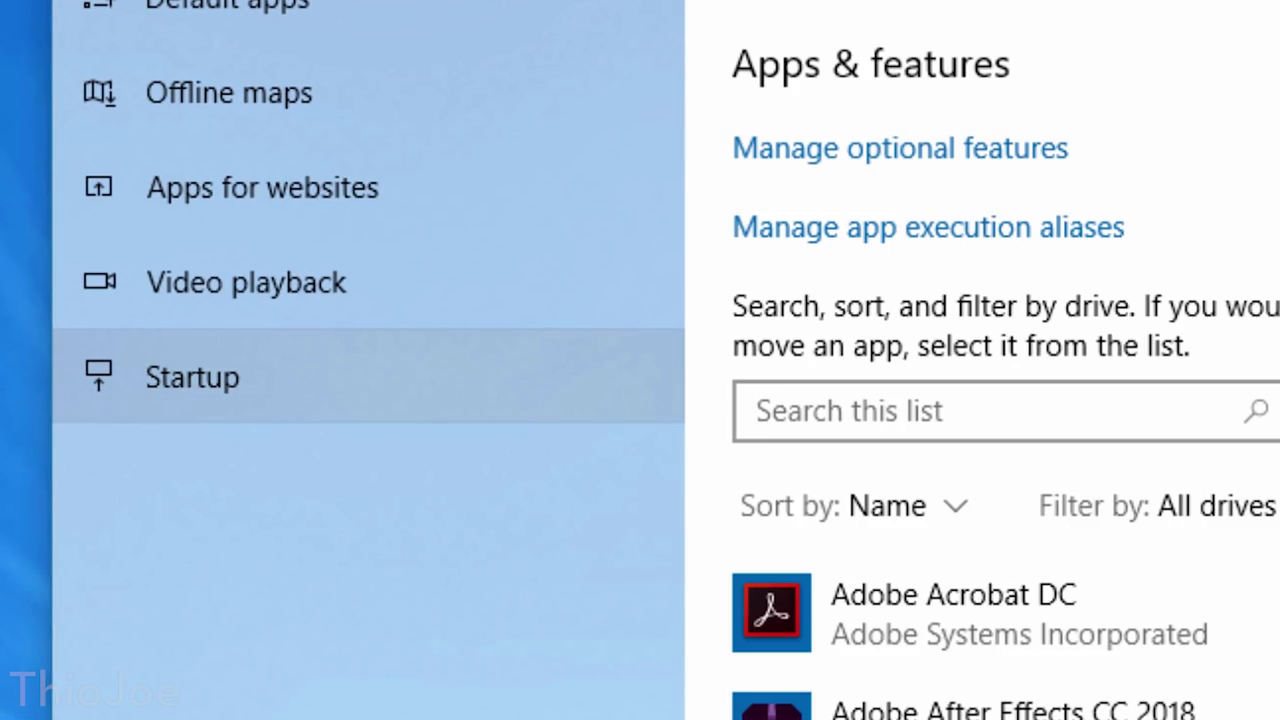
{"action": "left_click", "coordinate": [202, 379]}
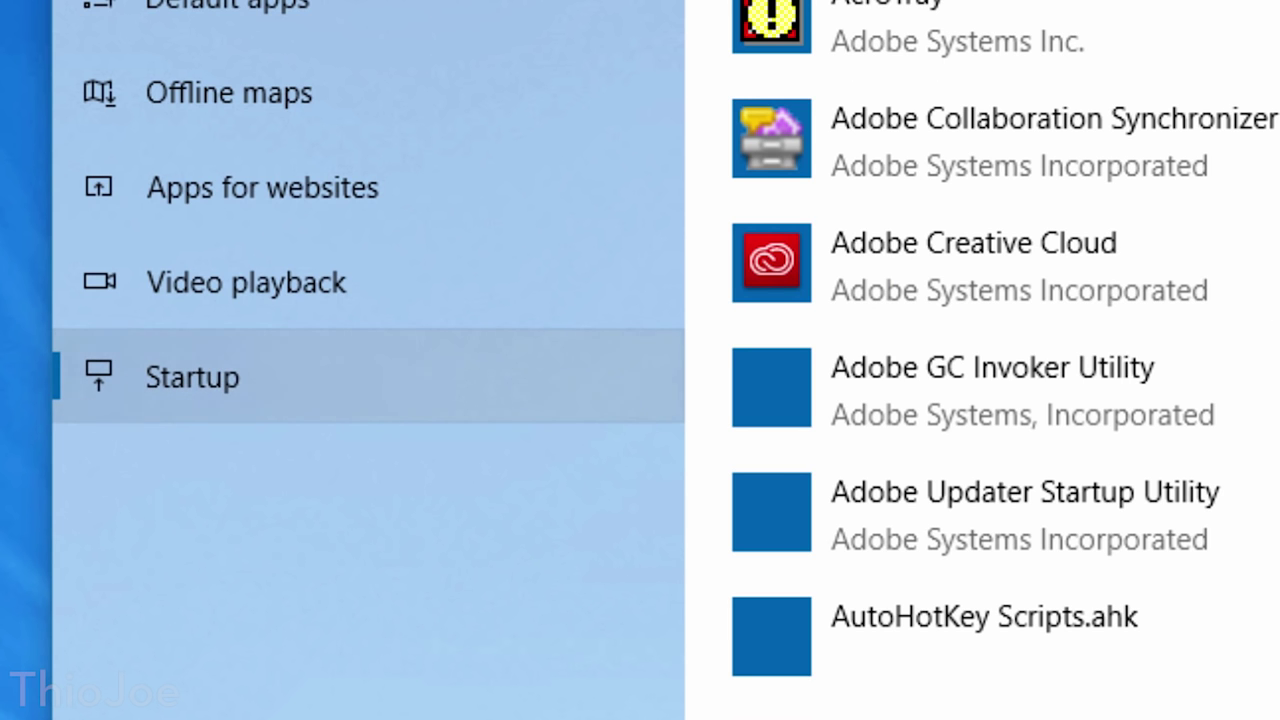
{"action": "scroll", "coordinate": [820, 400], "scroll_direction": "down", "scroll_amount": 1}
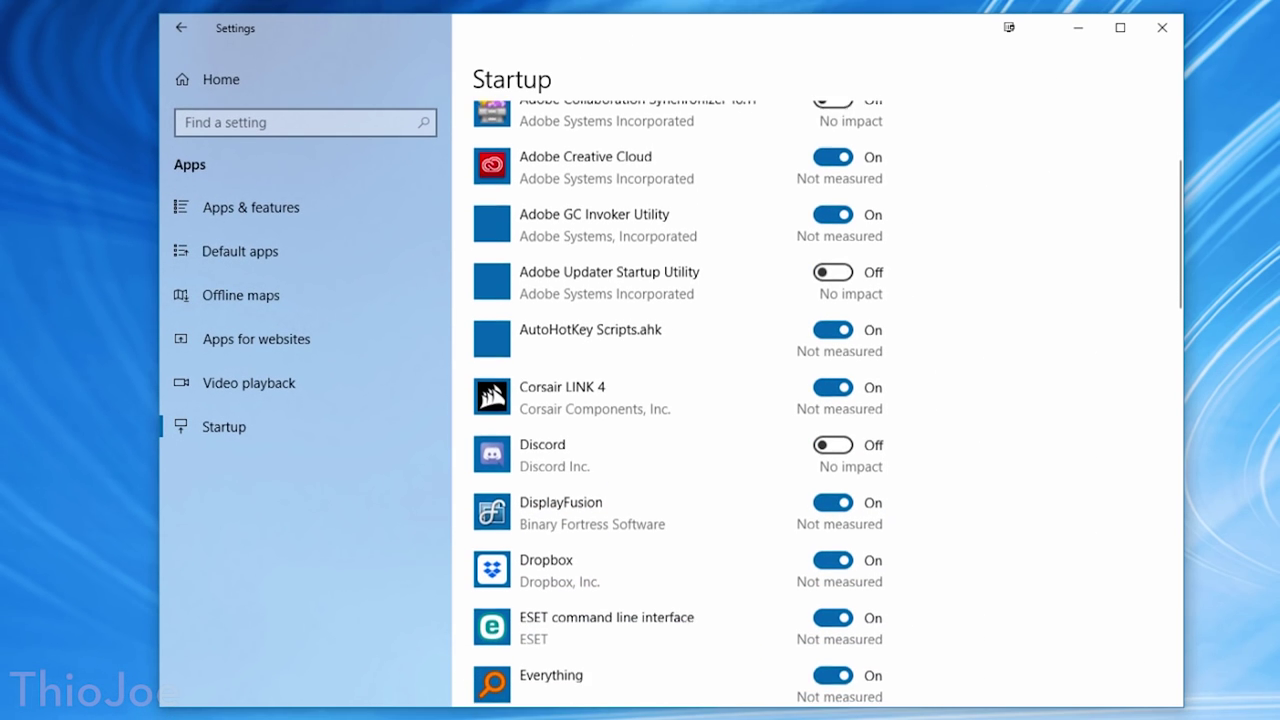
{"action": "scroll", "coordinate": [817, 400], "scroll_direction": "down", "scroll_amount": 1}
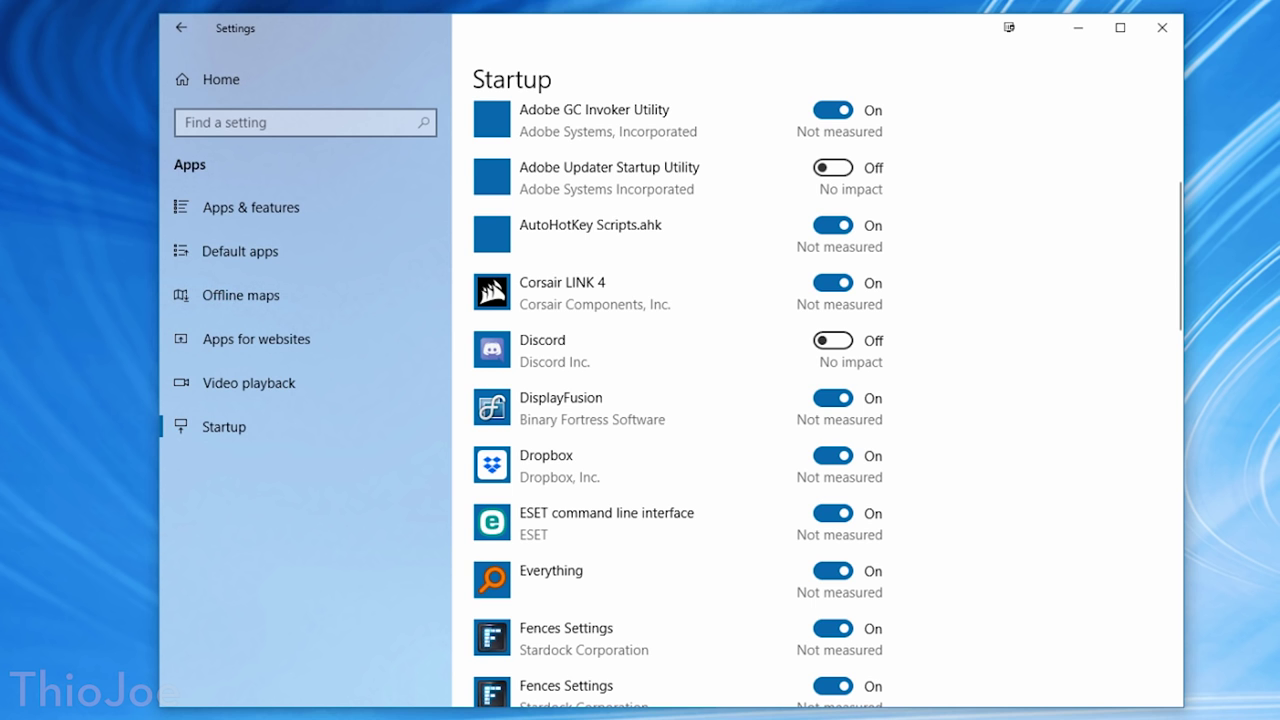
{"action": "scroll", "coordinate": [820, 400], "scroll_direction": "up", "scroll_amount": 3}
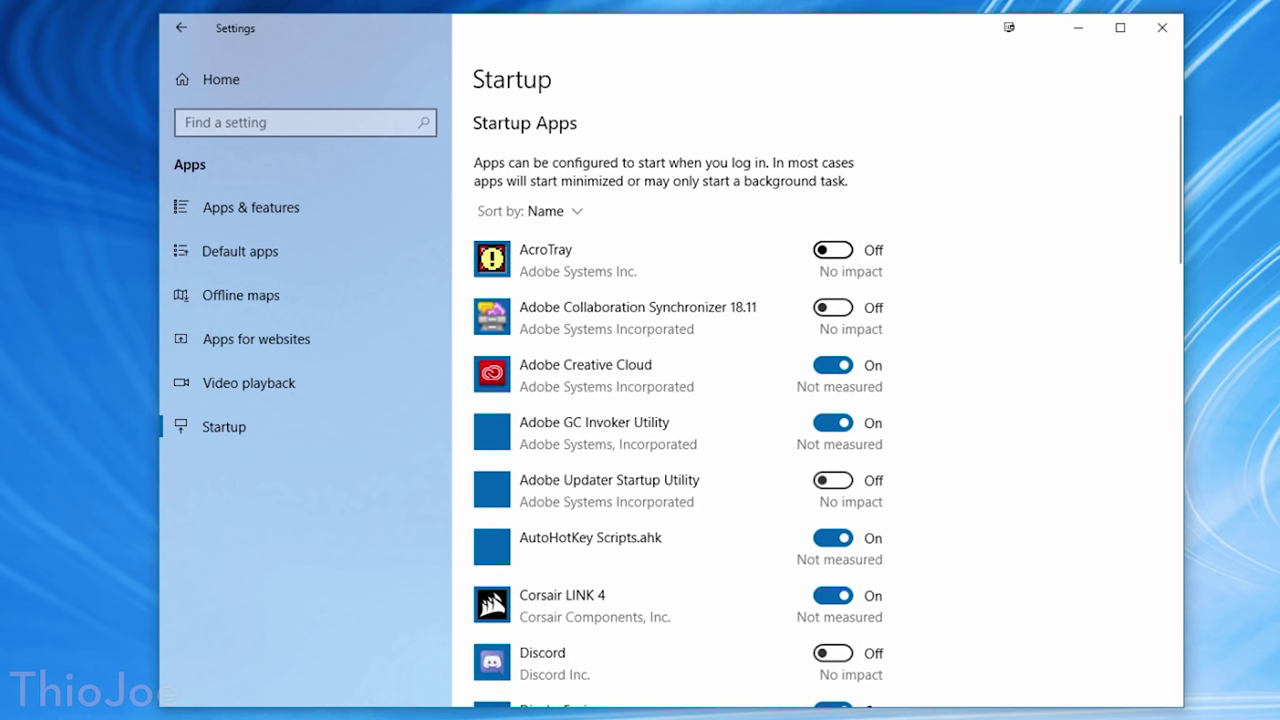
{"action": "scroll", "coordinate": [820, 400], "scroll_direction": "down", "scroll_amount": 5}
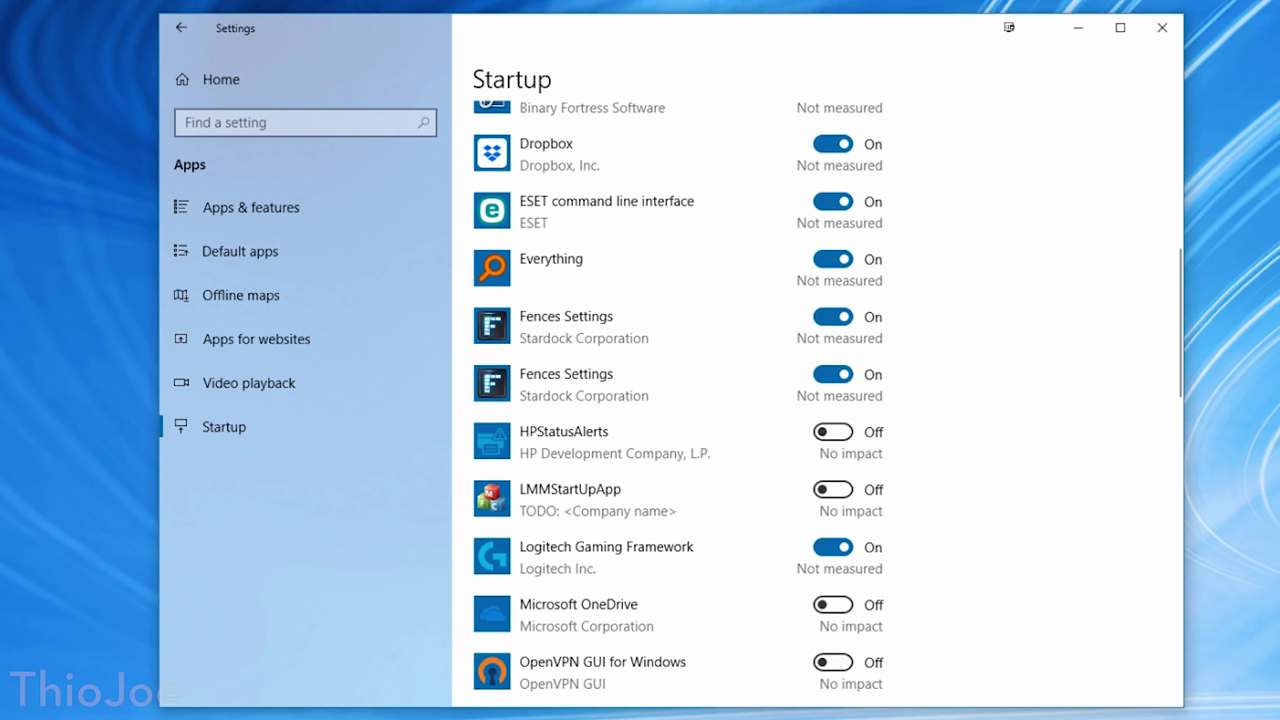
{"action": "scroll", "coordinate": [820, 400], "scroll_direction": "down", "scroll_amount": 3}
{"action": "scroll", "coordinate": [820, 400], "scroll_direction": "down", "scroll_amount": 3}
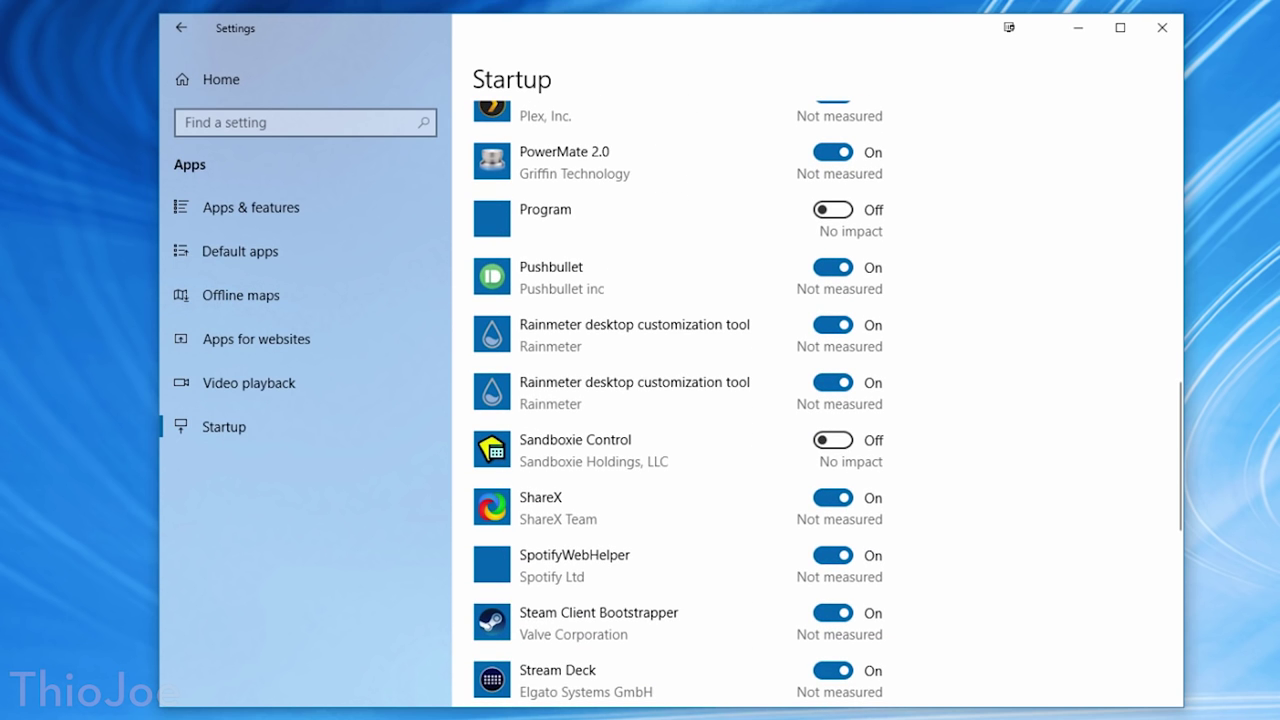
{"action": "scroll", "coordinate": [820, 400], "scroll_direction": "down", "scroll_amount": 2}
{"action": "scroll", "coordinate": [820, 400], "scroll_direction": "down", "scroll_amount": 3}
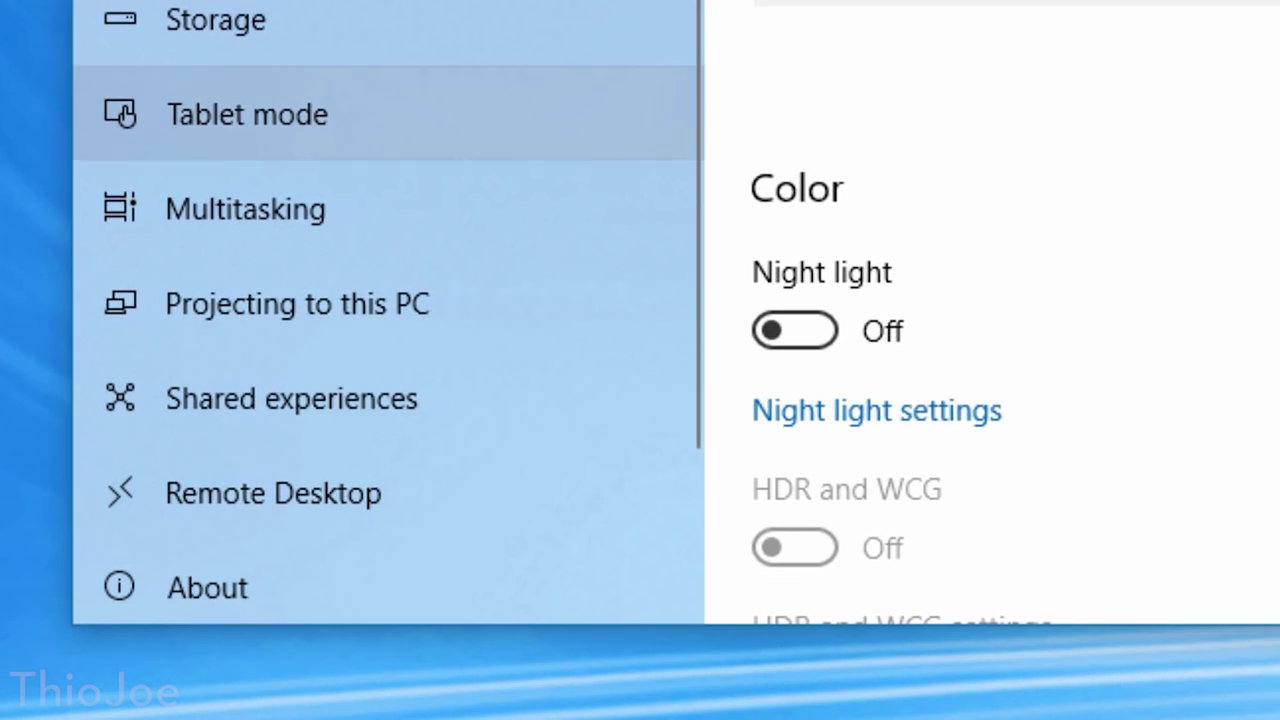
- Open the Shared experiences page of the System settings and view the Share across devices choices, keeping My devices only
{"action": "left_click", "coordinate": [292, 398]}
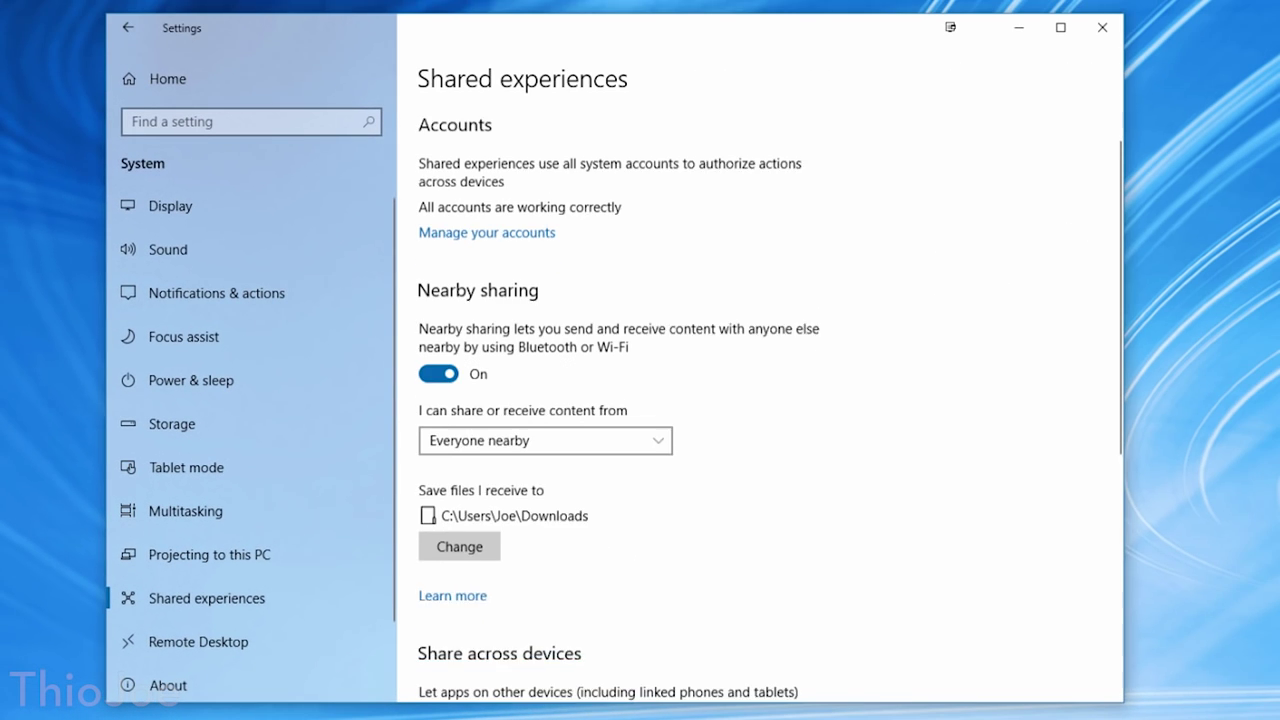
{"action": "scroll", "coordinate": [770, 406], "scroll_direction": "down", "scroll_amount": 1}
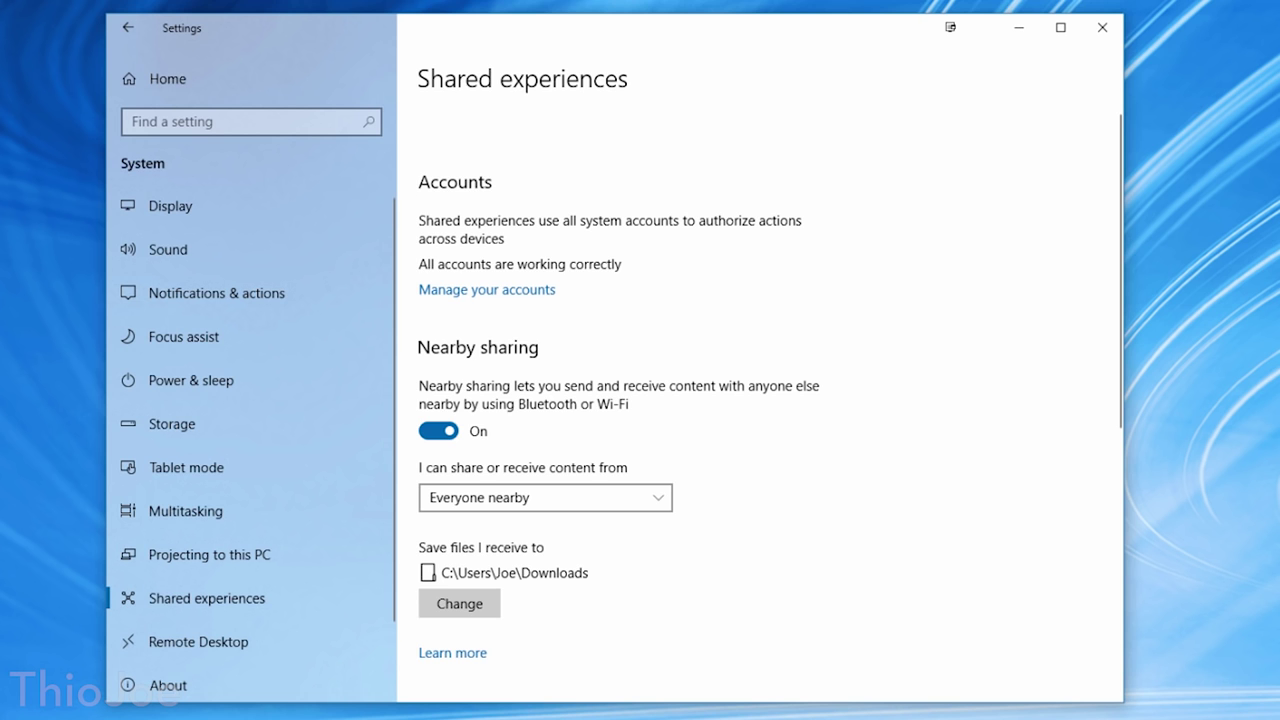
{"action": "scroll", "coordinate": [1116, 400], "scroll_direction": "down", "scroll_amount": 5}
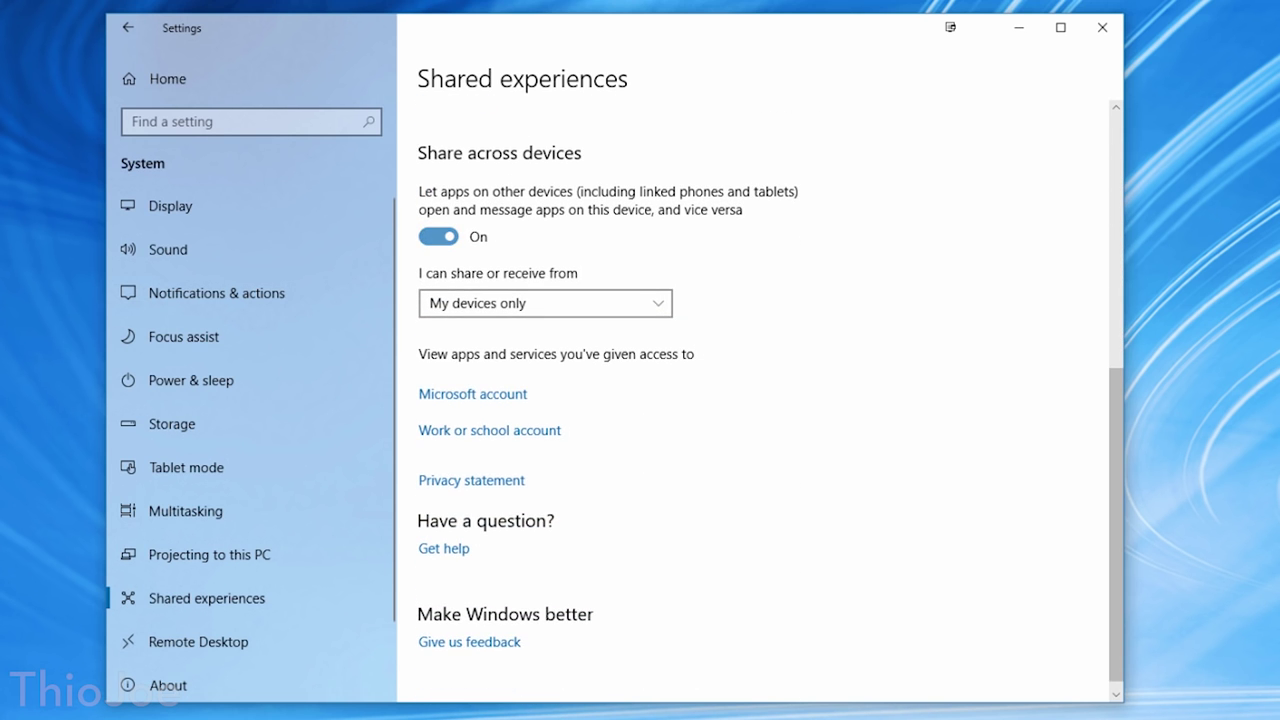
{"action": "left_click", "coordinate": [545, 303]}
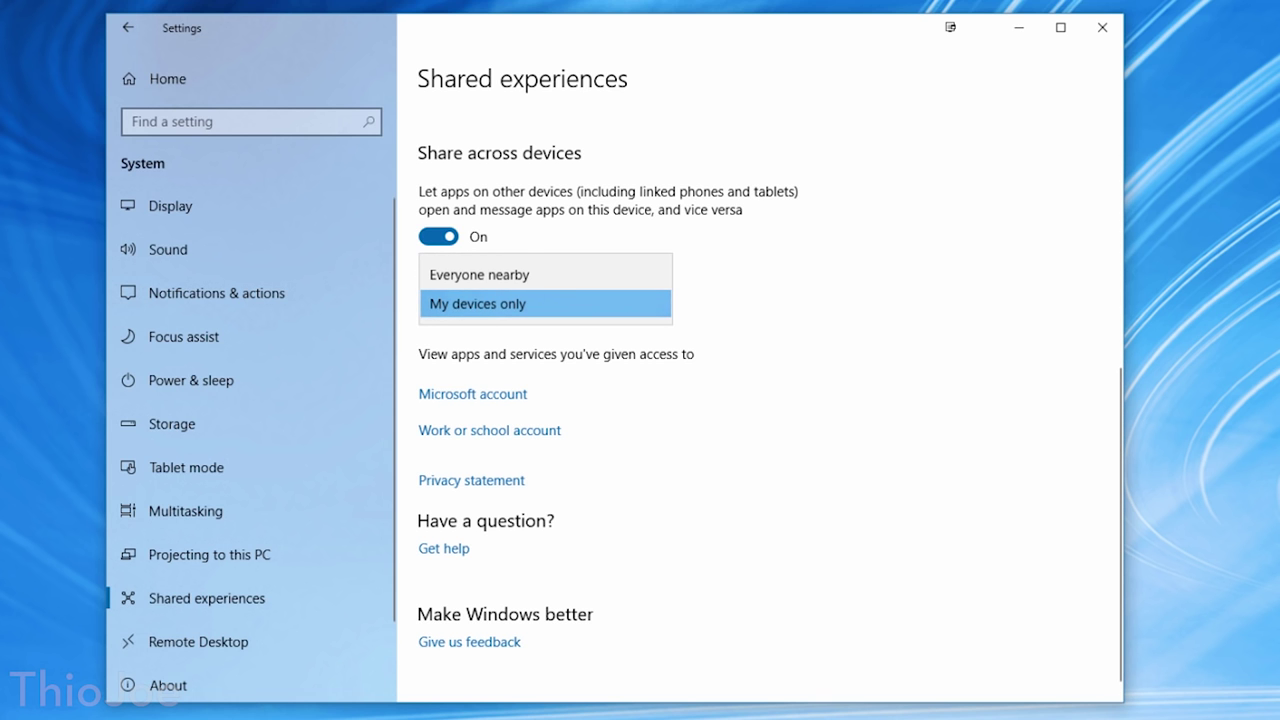
{"action": "left_click", "coordinate": [545, 304]}
- View who content can be shared with or received from under Nearby sharing, keeping Everyone nearby
{"action": "scroll", "coordinate": [620, 350], "scroll_direction": "up", "scroll_amount": 2}
{"action": "scroll", "coordinate": [524, 397], "scroll_direction": "up", "scroll_amount": 2}
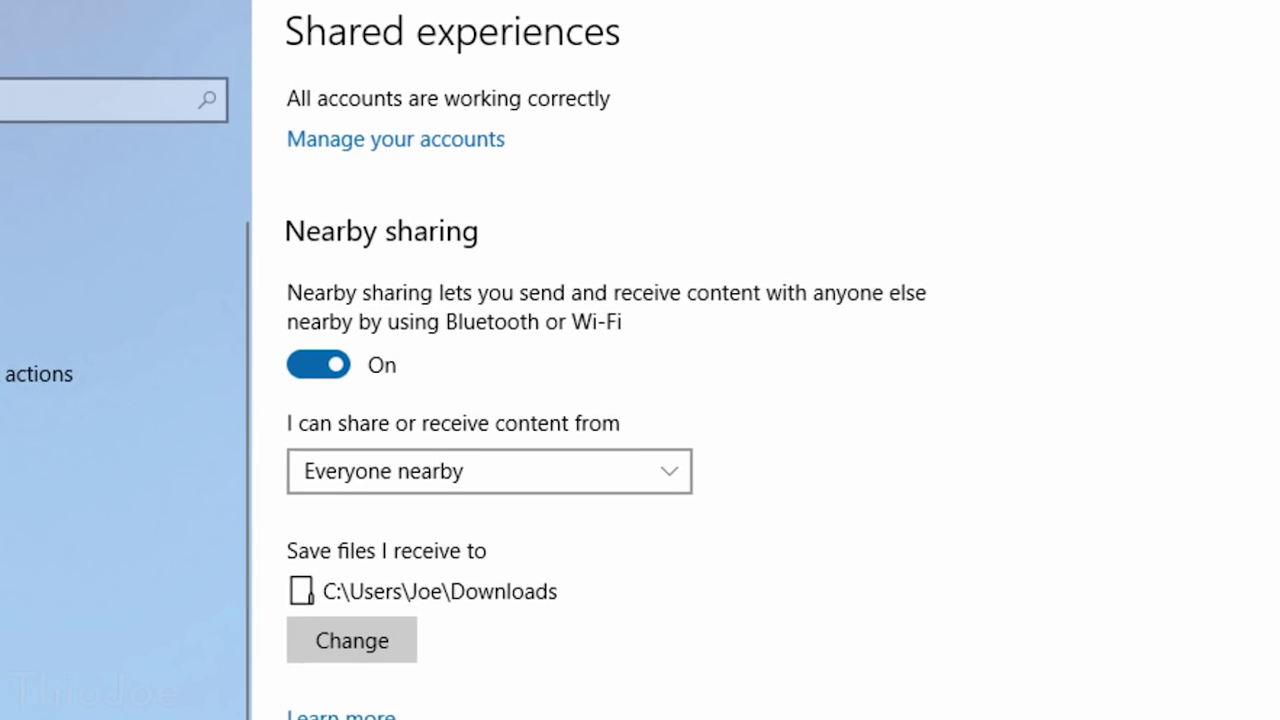
{"action": "left_click", "coordinate": [524, 397]}
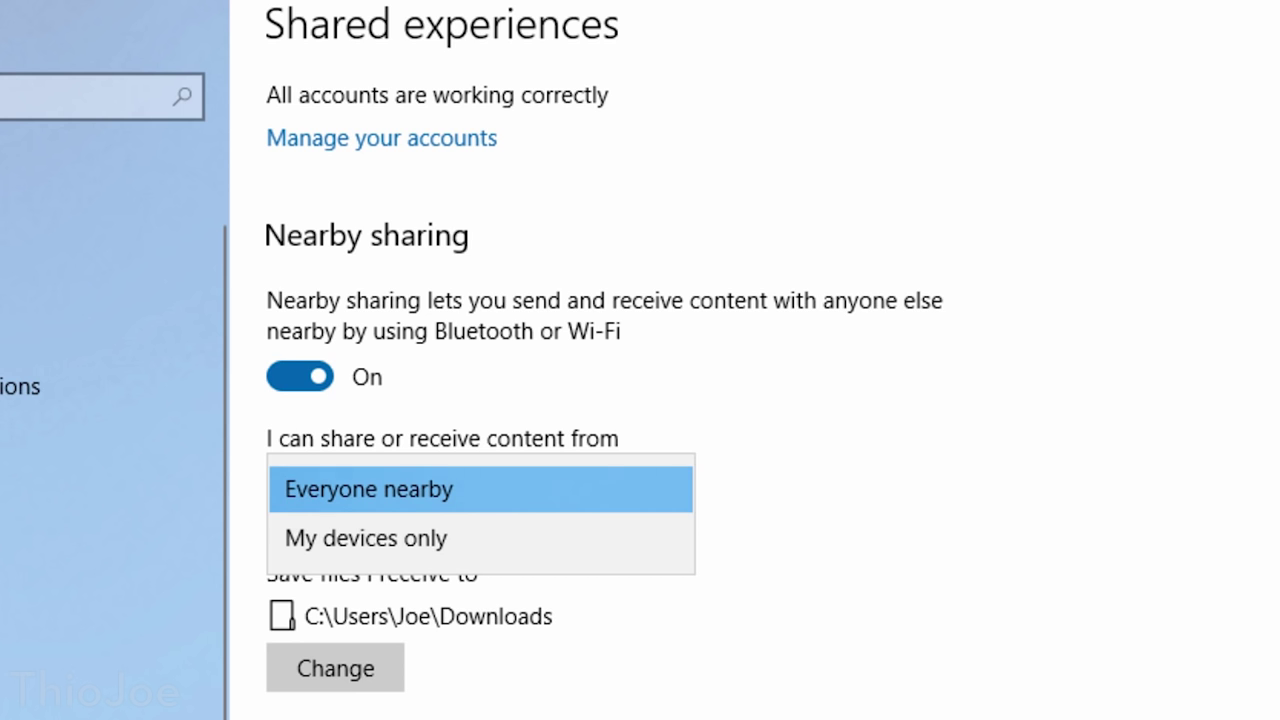
{"action": "left_click", "coordinate": [780, 488]}
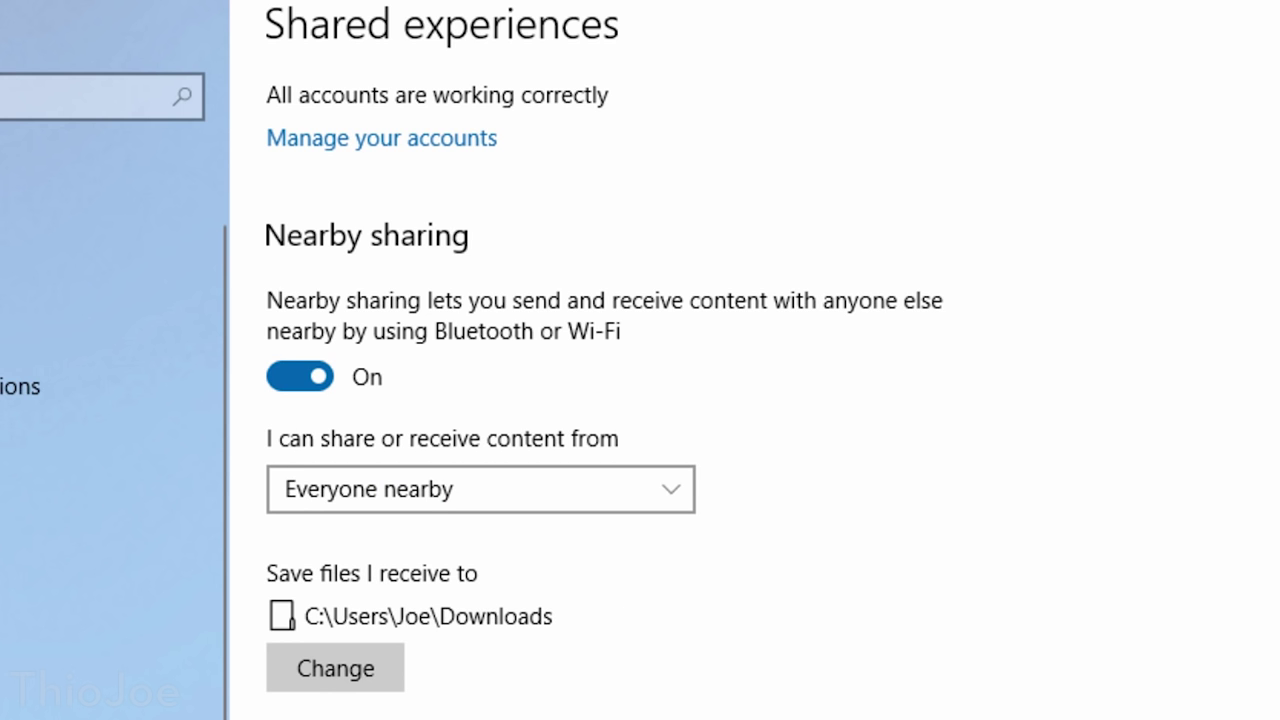
{"action": "scroll", "coordinate": [605, 400], "scroll_direction": "up", "scroll_amount": 2}
{"action": "scroll", "coordinate": [382, 316], "scroll_direction": "down", "scroll_amount": 5}
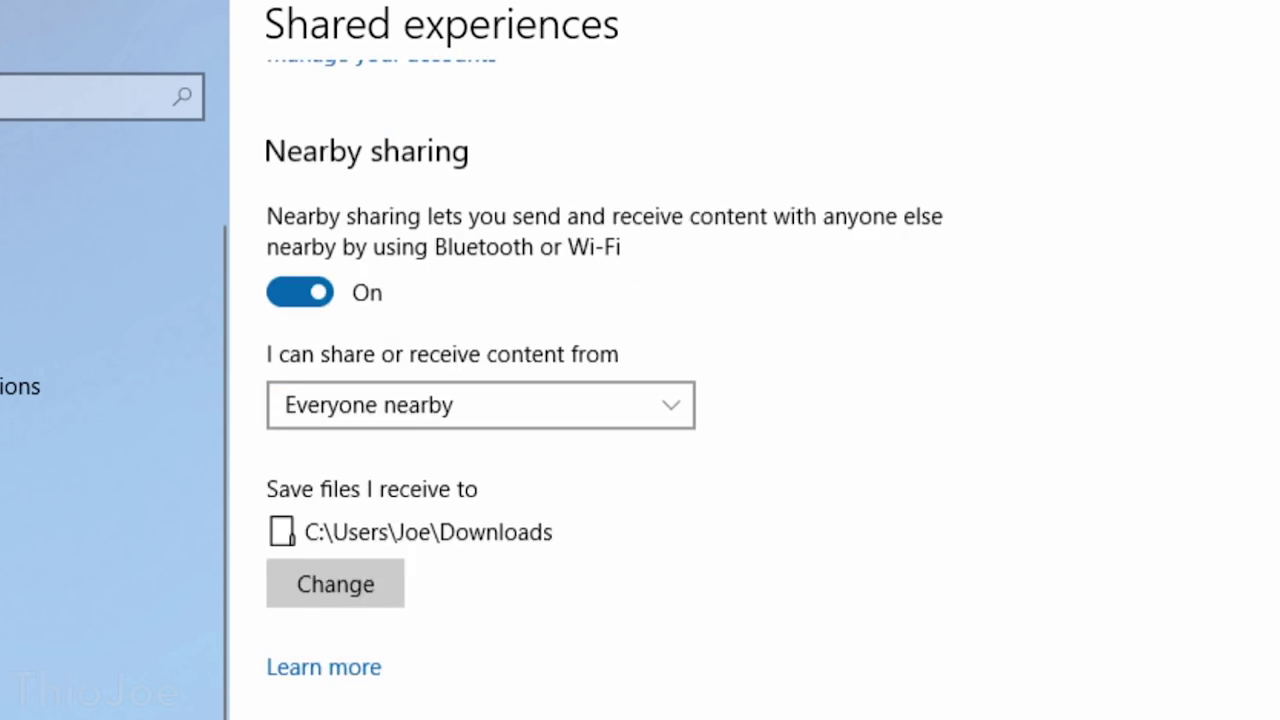
- Share File.txt from the Documents\Test folder in File Explorer, and open the sharing options for the web page in Edge
{"action": "left_click", "coordinate": [300, 380]}
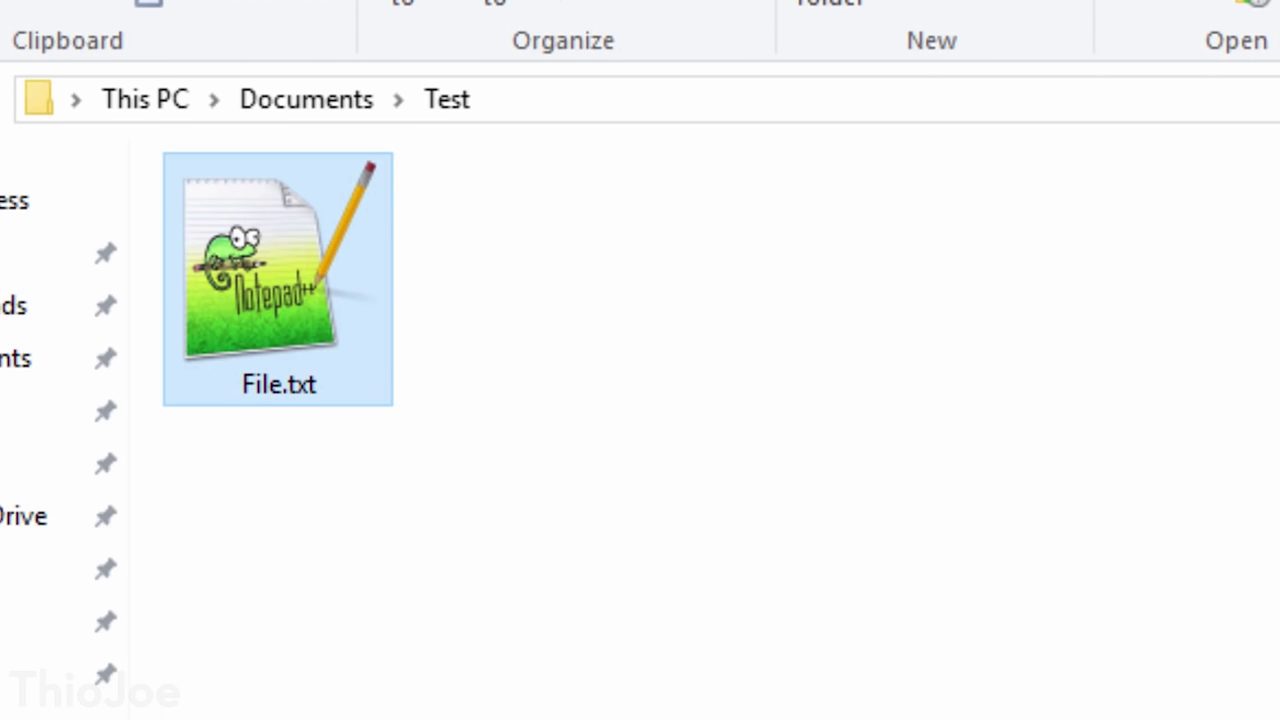
{"action": "right_click", "coordinate": [262, 255]}
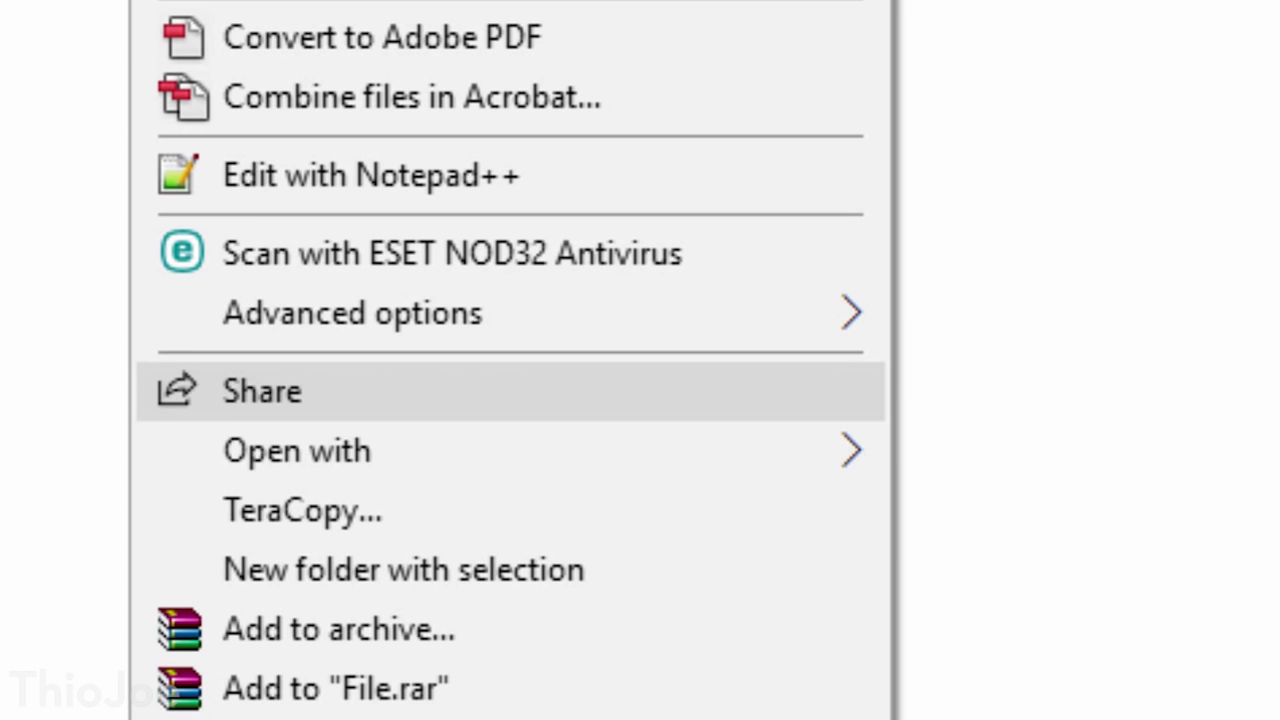
{"action": "key", "text": "Return"}
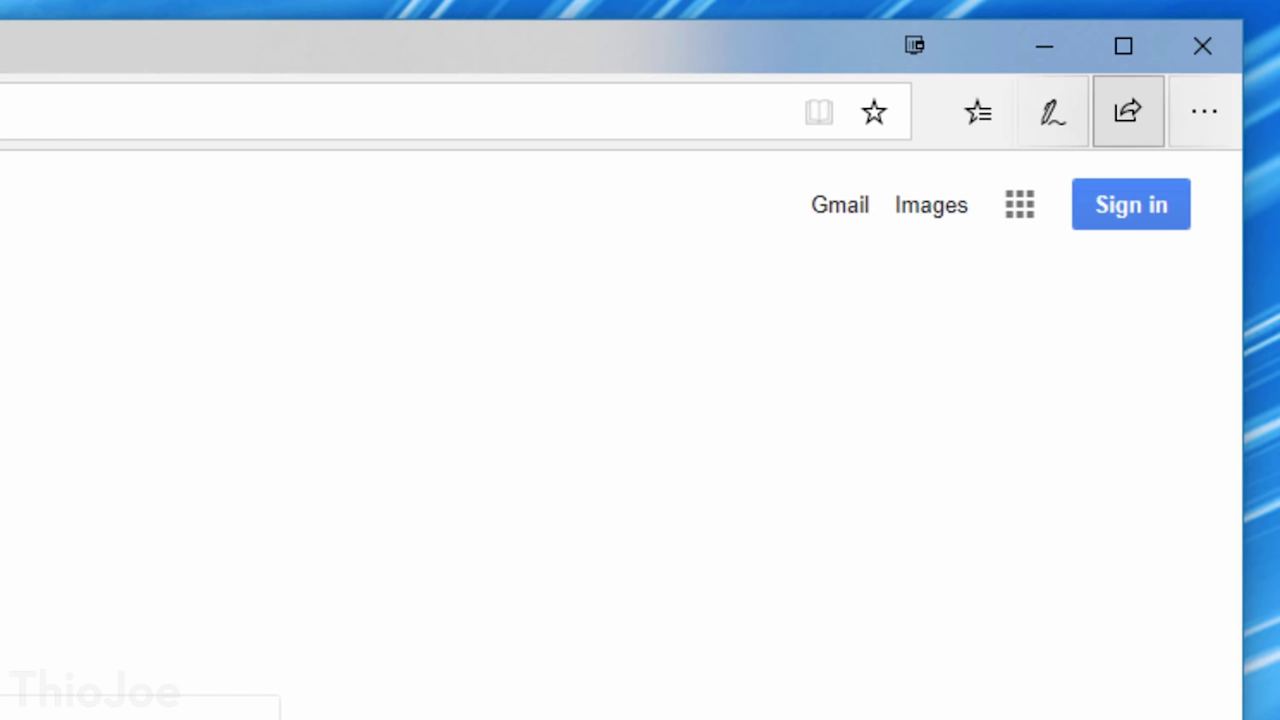
{"action": "left_click", "coordinate": [1044, 173]}
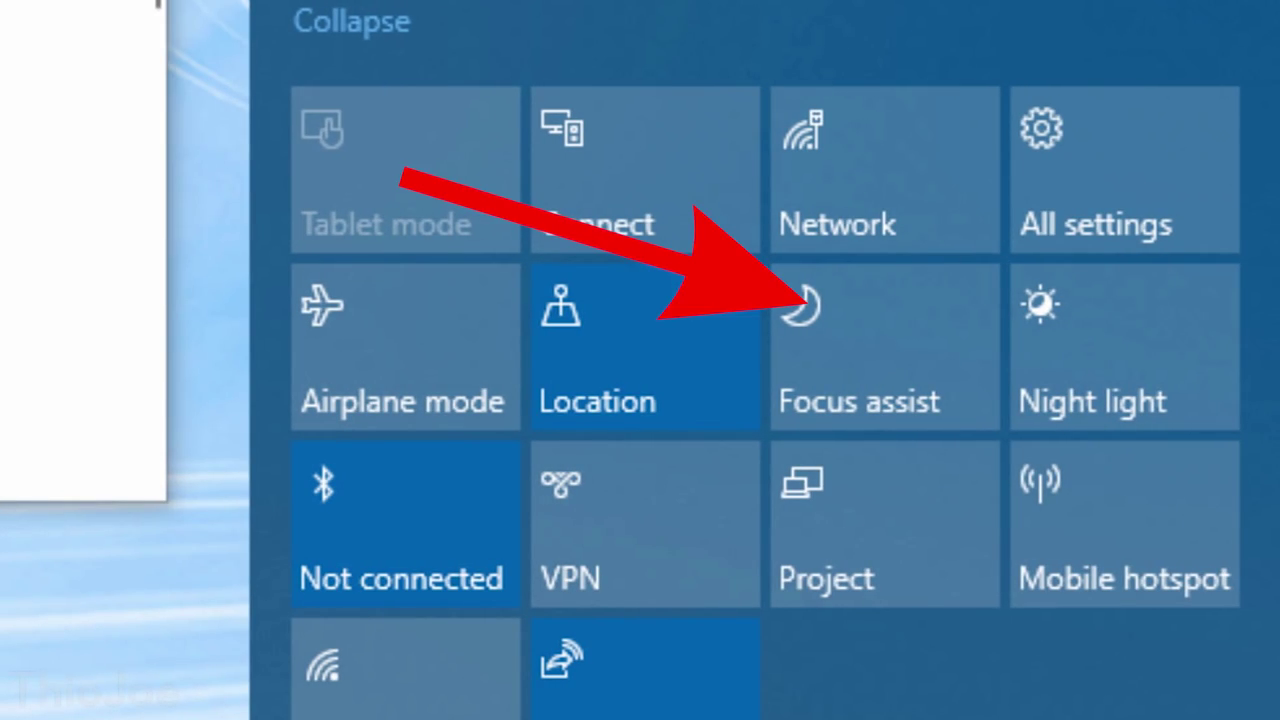
- Cycle Focus assist in the action center through Priority only and Alarms only, ending at Off
{"action": "left_click", "coordinate": [884, 346]}
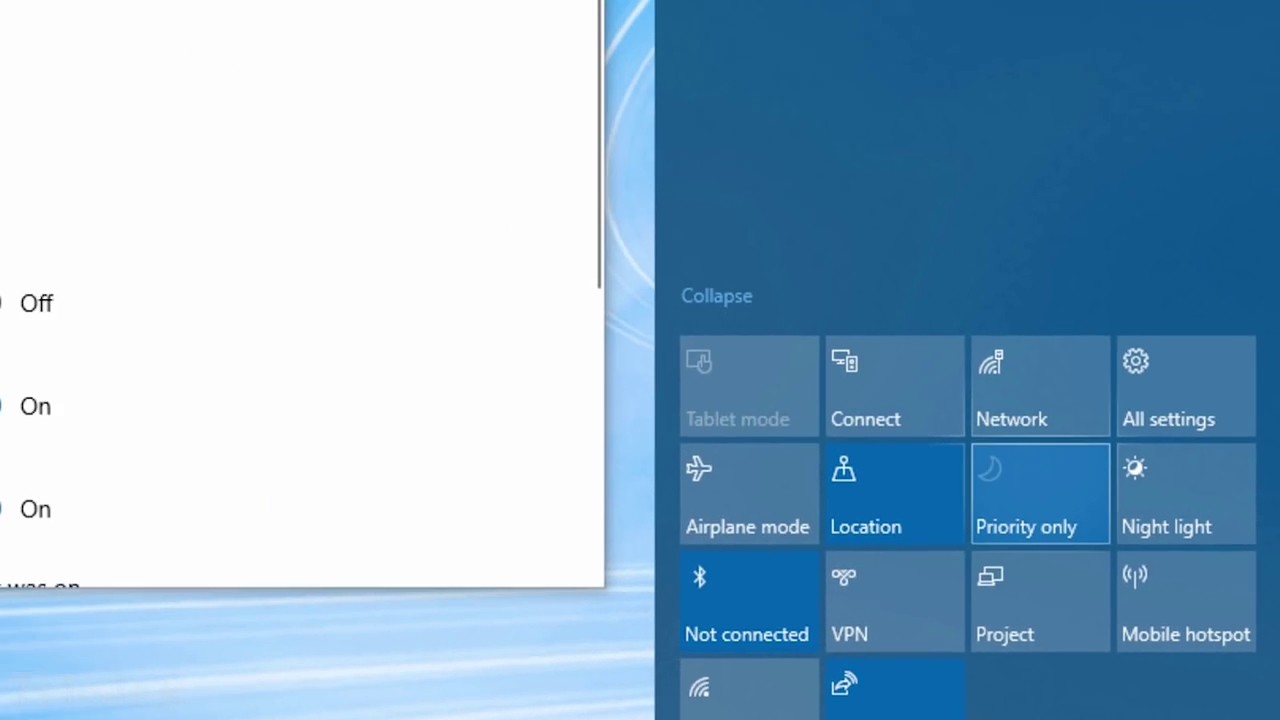
{"action": "left_click", "coordinate": [894, 356]}
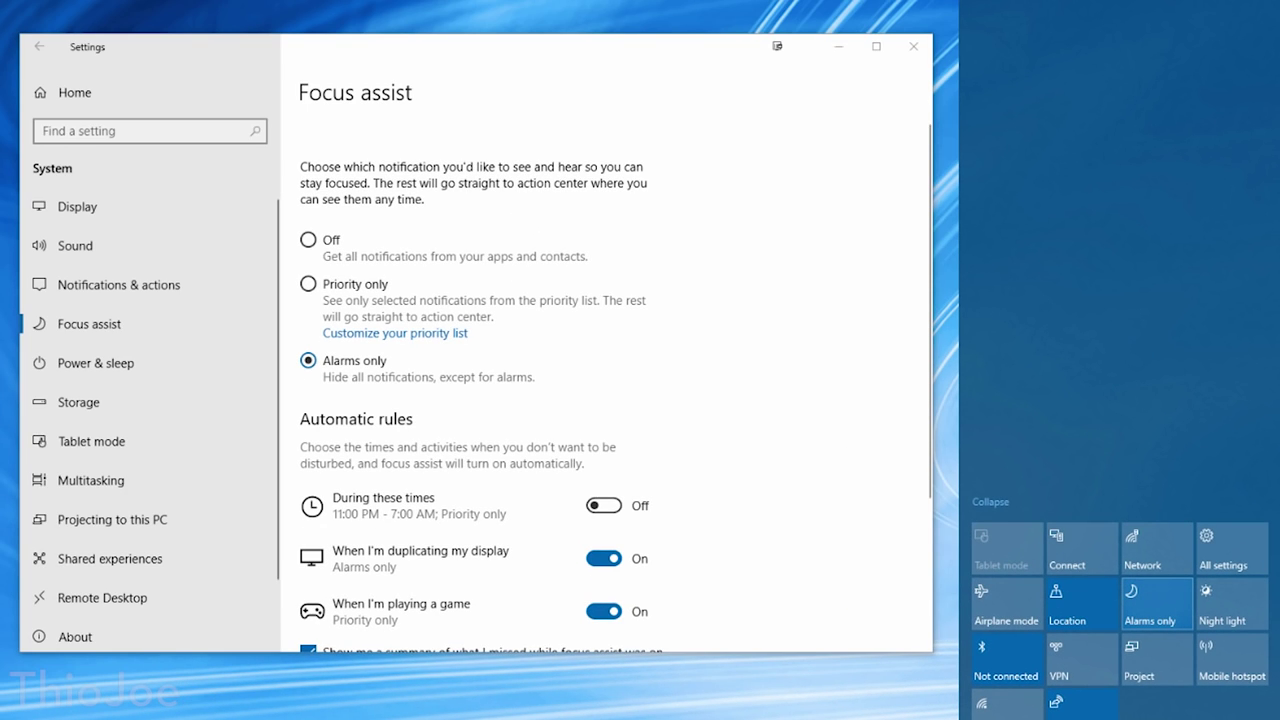
{"action": "left_click", "coordinate": [1157, 603]}
{"action": "left_click", "coordinate": [1157, 603]}
{"action": "left_click", "coordinate": [1157, 603]}
{"action": "left_click", "coordinate": [1157, 603]}
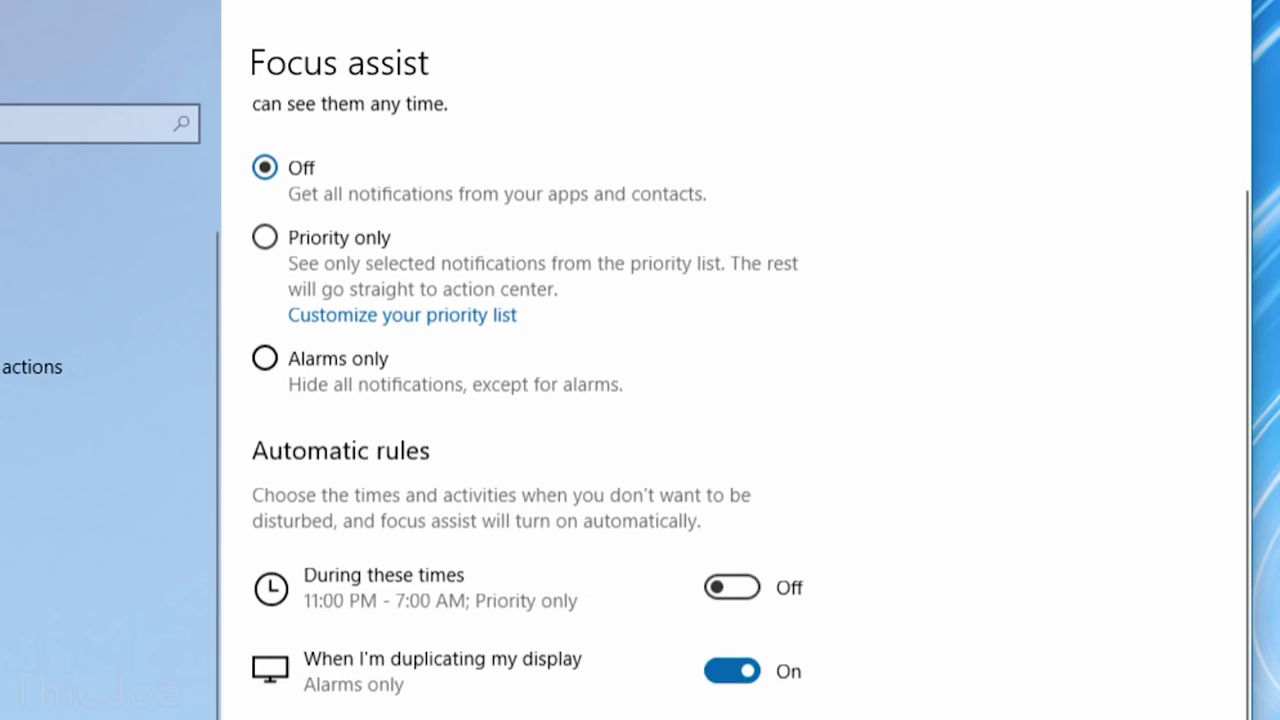
- Review the modes and automatic rules on the Focus assist page and open the priority list customization
{"action": "scroll", "coordinate": [540, 422], "scroll_direction": "down", "scroll_amount": 2}
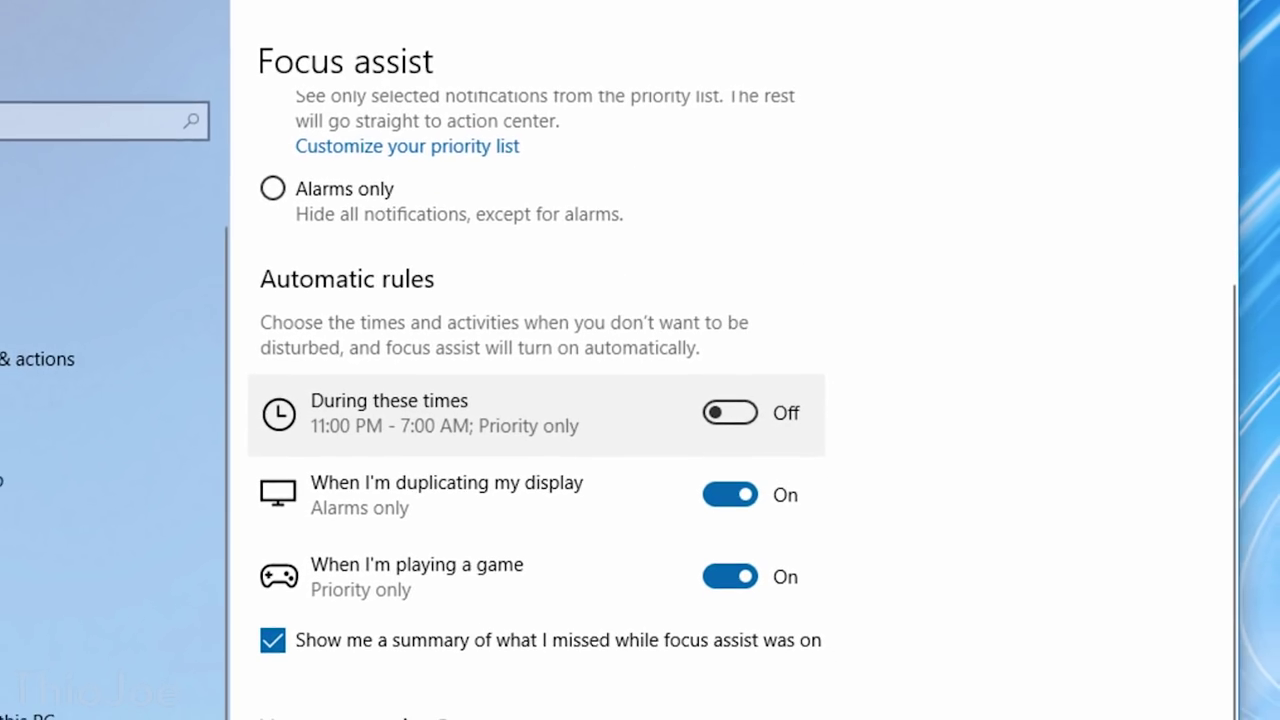
{"action": "scroll", "coordinate": [610, 470], "scroll_direction": "down", "scroll_amount": 2}
{"action": "scroll", "coordinate": [610, 470], "scroll_direction": "up", "scroll_amount": 3}
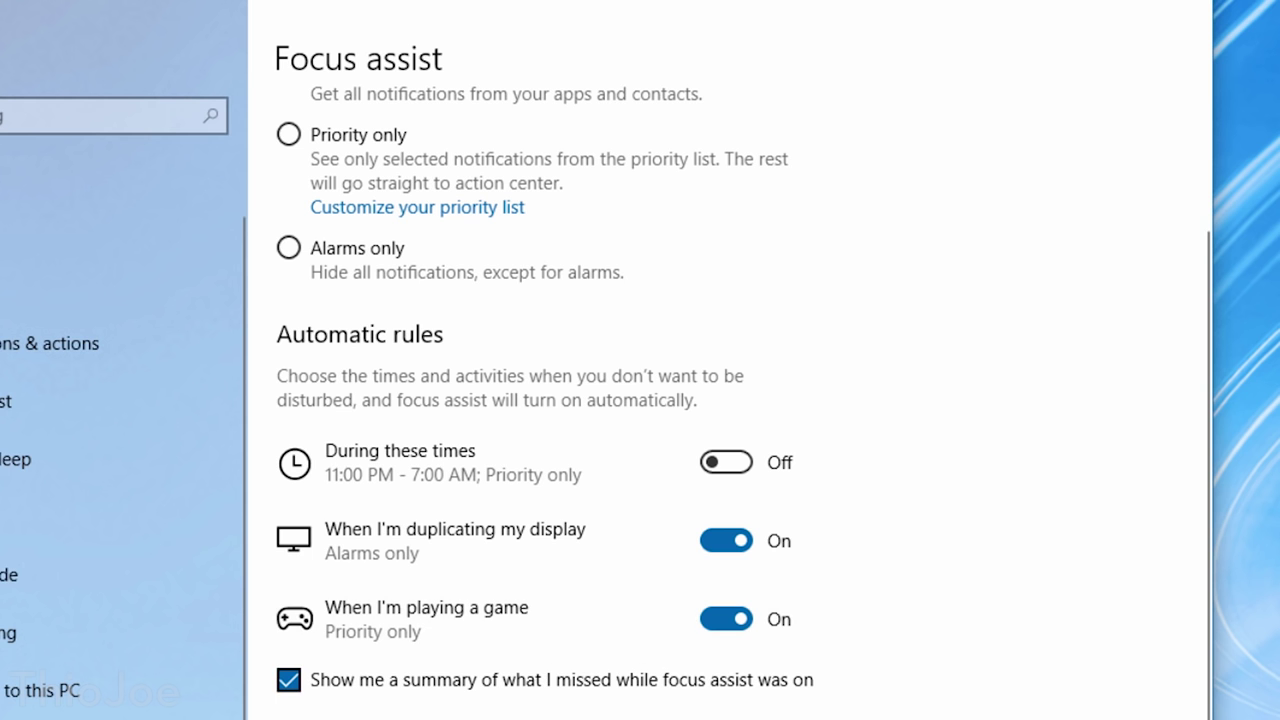
{"action": "scroll", "coordinate": [610, 470], "scroll_direction": "down", "scroll_amount": 2}
{"action": "scroll", "coordinate": [610, 470], "scroll_direction": "up", "scroll_amount": 3}
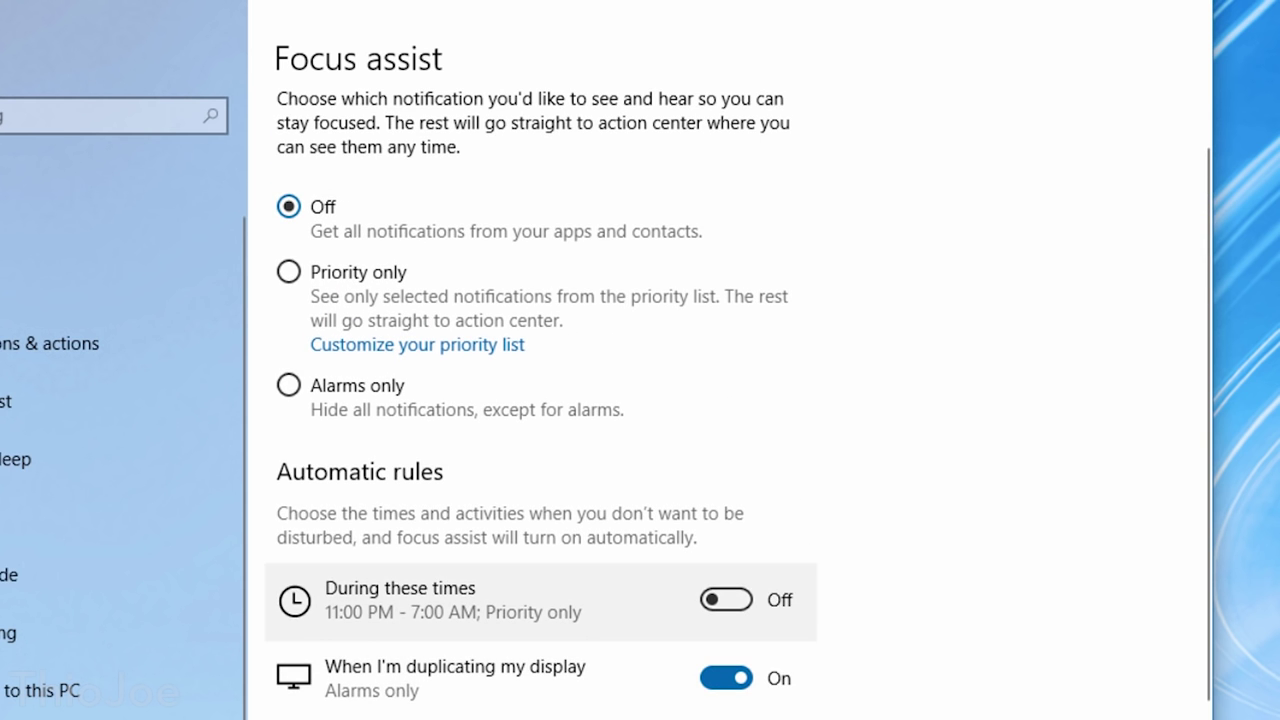
{"action": "left_click", "coordinate": [417, 344]}
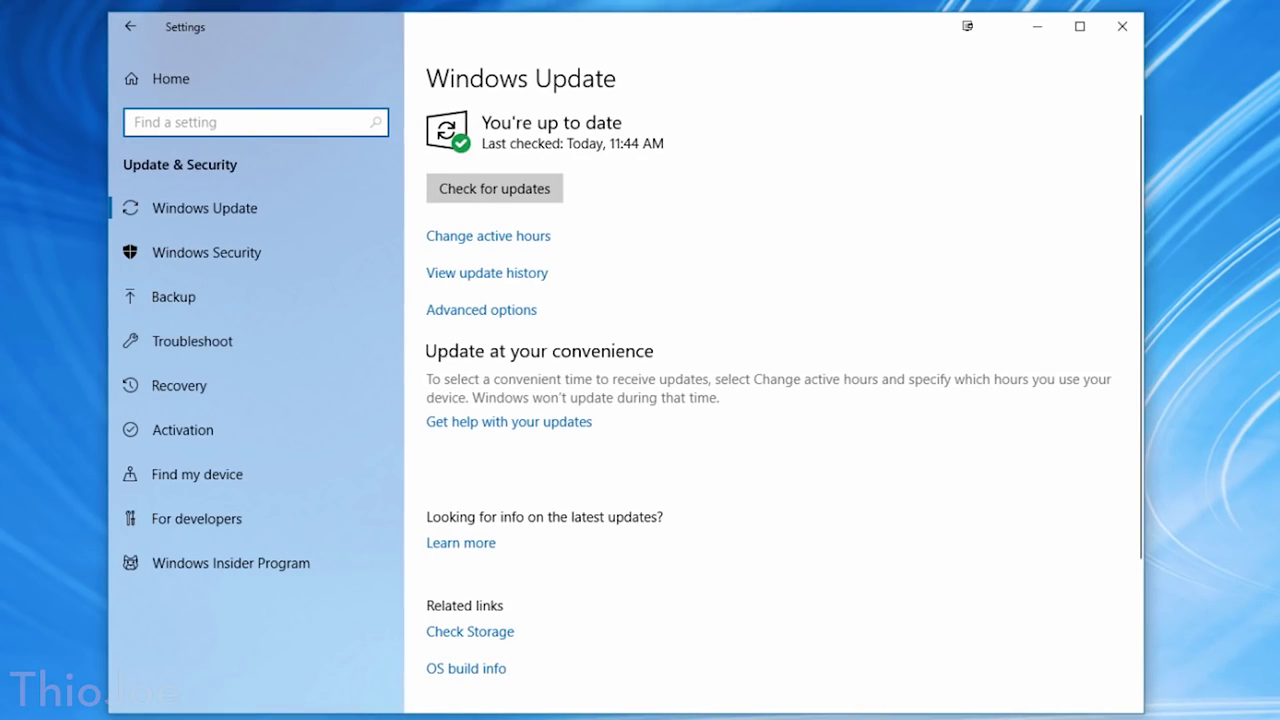
- Look over the Windows Update page and open its Advanced options
{"action": "scroll", "coordinate": [771, 400], "scroll_direction": "down", "scroll_amount": 3}
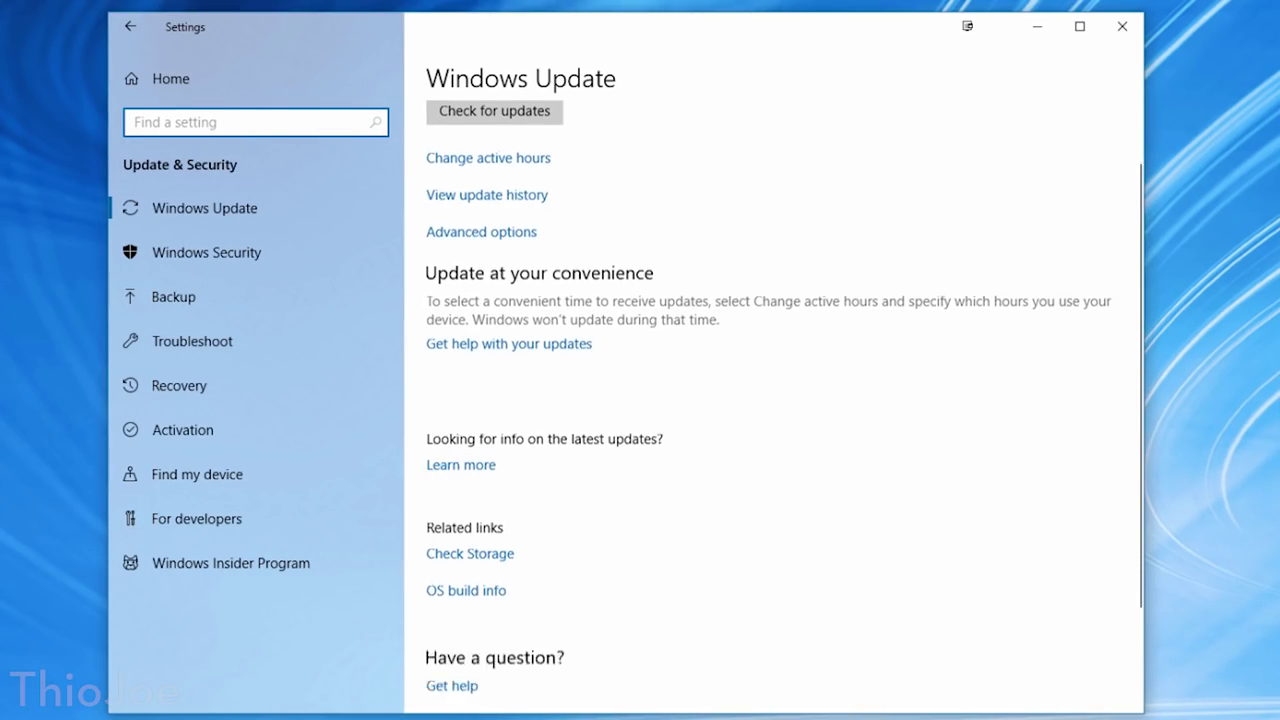
{"action": "scroll", "coordinate": [771, 400], "scroll_direction": "up", "scroll_amount": 2}
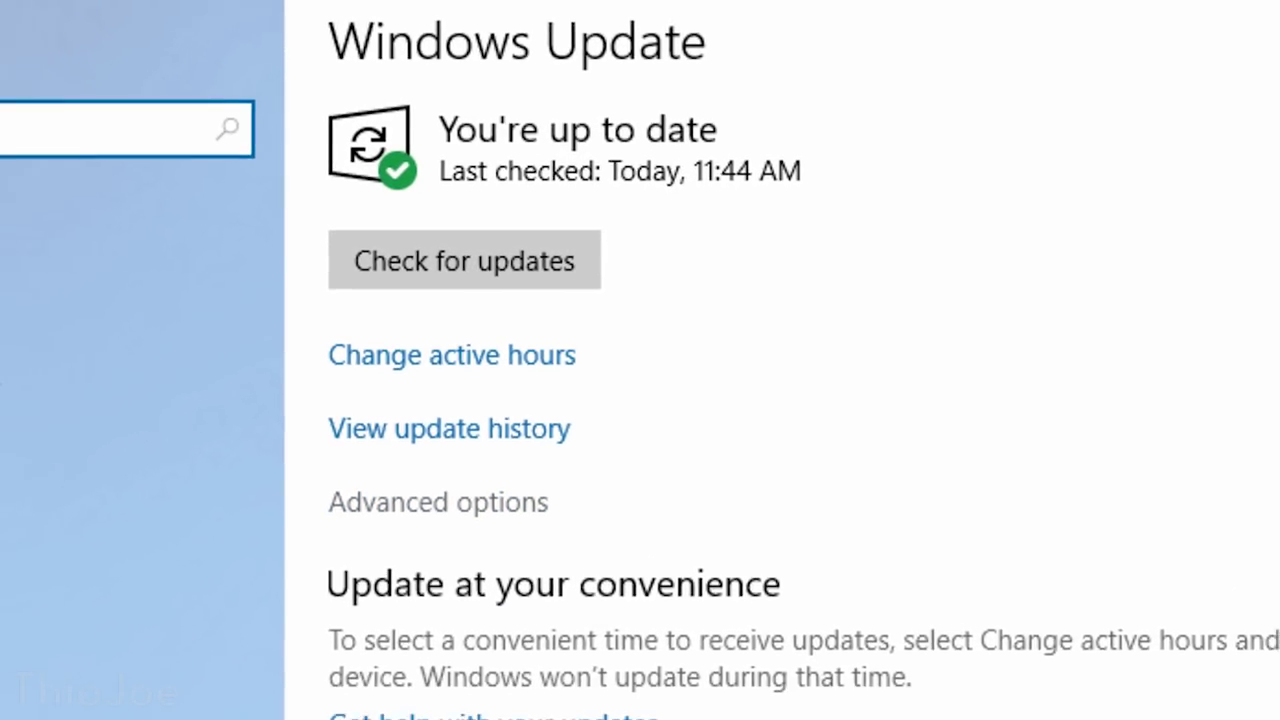
{"action": "left_click", "coordinate": [426, 367]}
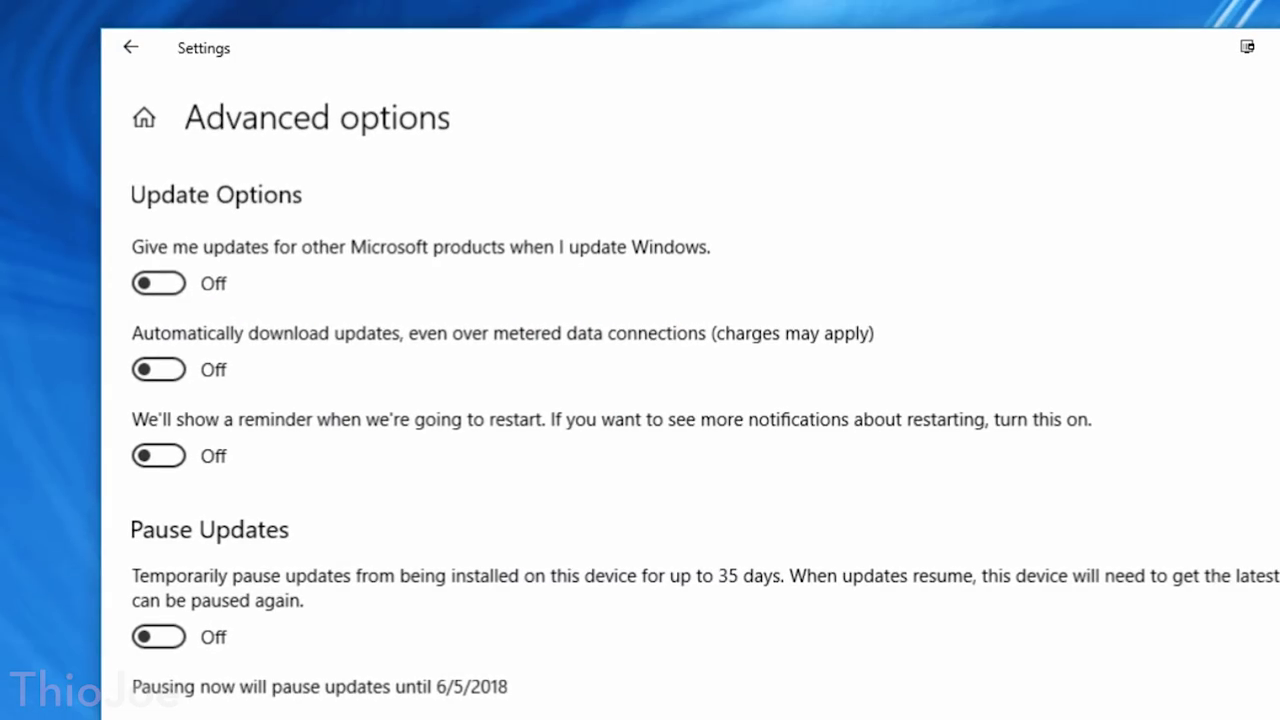
- Review the update deferral options and Delivery Optimization's bandwidth settings, and switch on the limit for downloading updates in the background
{"action": "scroll", "coordinate": [640, 400], "scroll_direction": "down", "scroll_amount": 8}
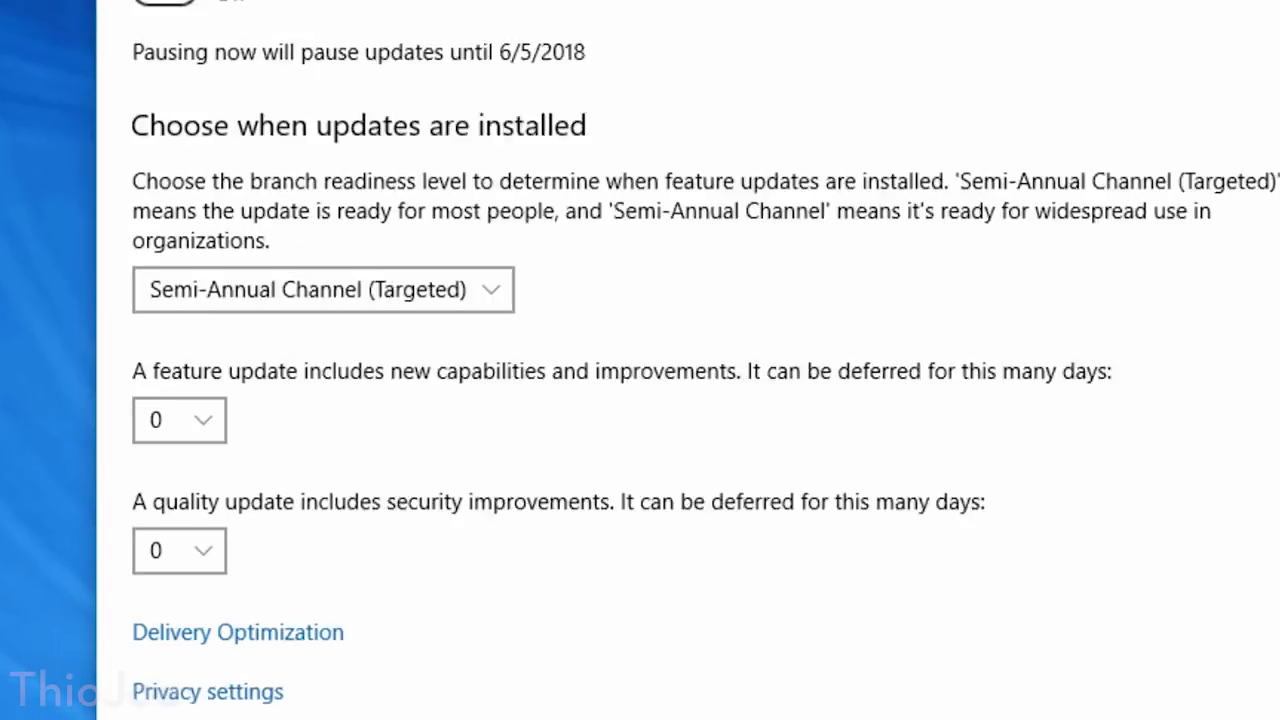
{"action": "left_click", "coordinate": [247, 489]}
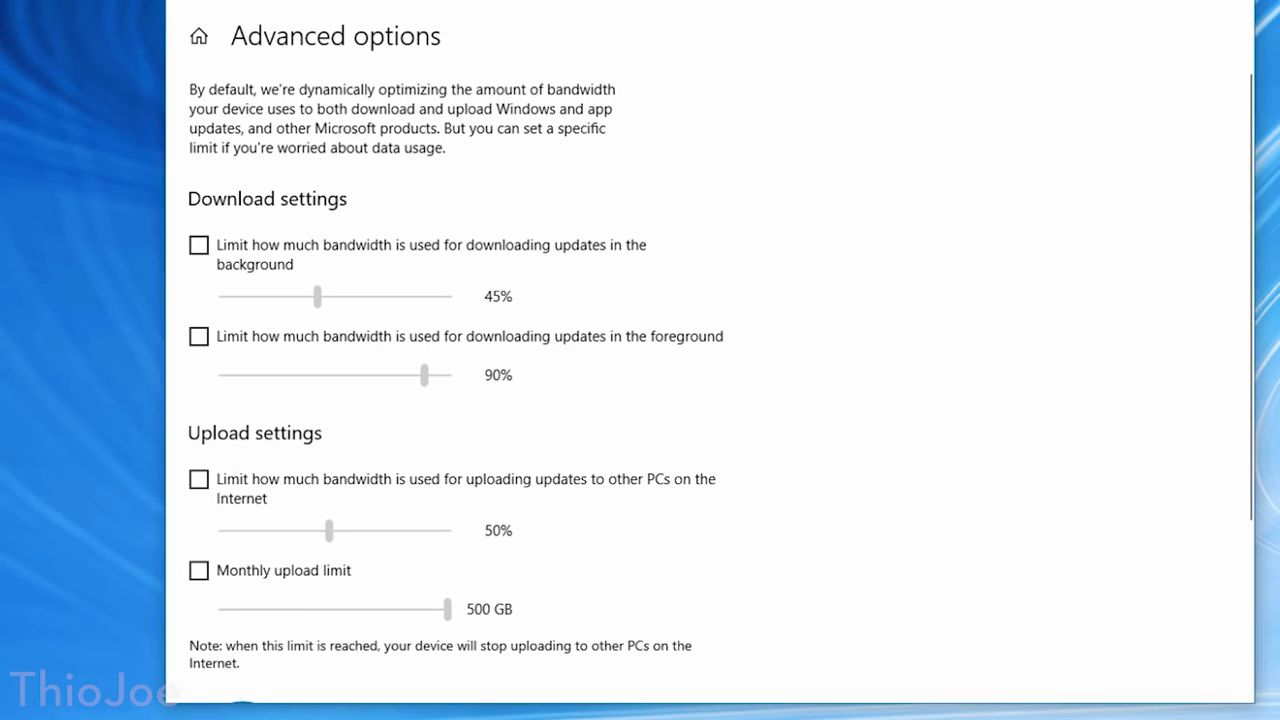
{"action": "scroll", "coordinate": [680, 400], "scroll_direction": "down", "scroll_amount": 2}
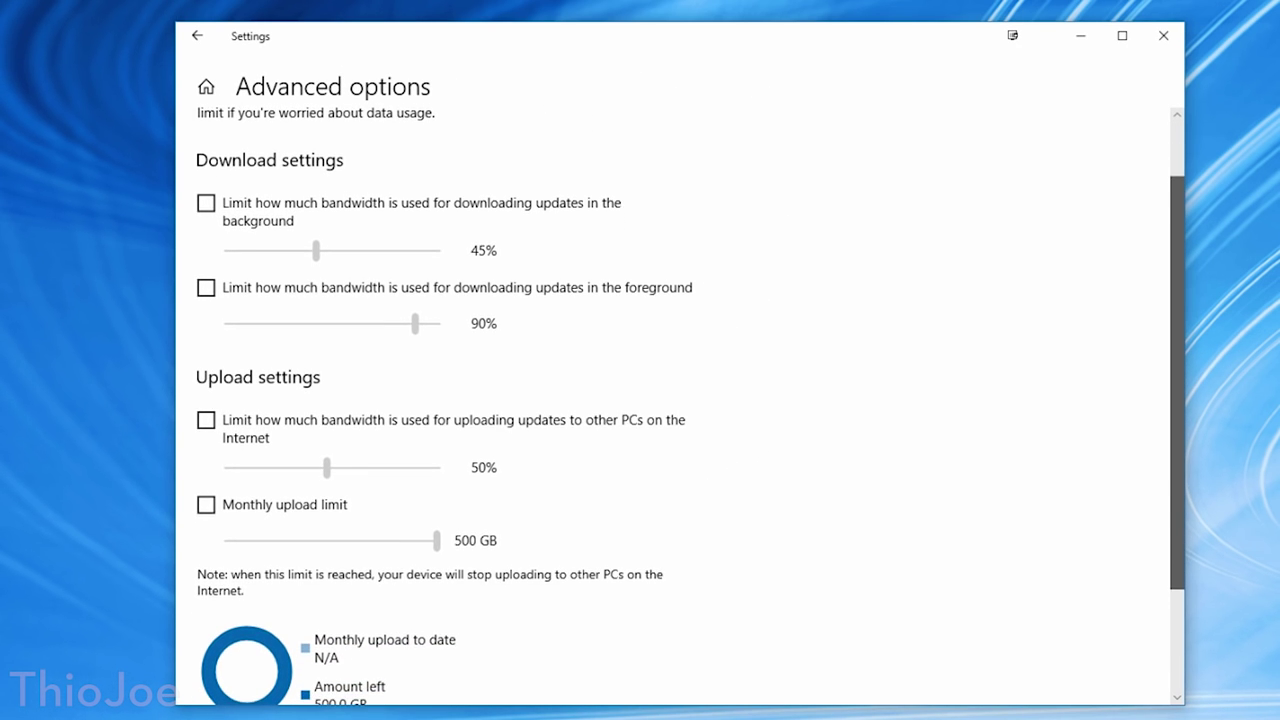
{"action": "scroll", "coordinate": [690, 400], "scroll_direction": "up", "scroll_amount": 2}
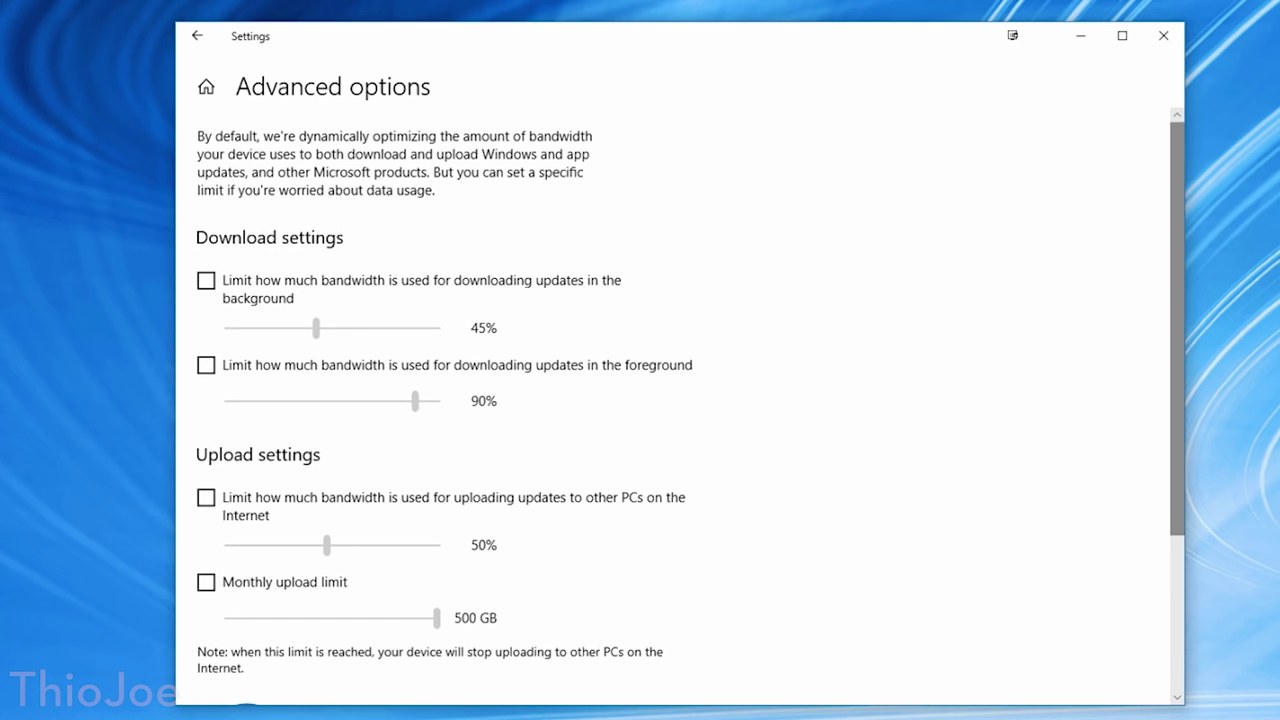
{"action": "left_click", "coordinate": [206, 280]}
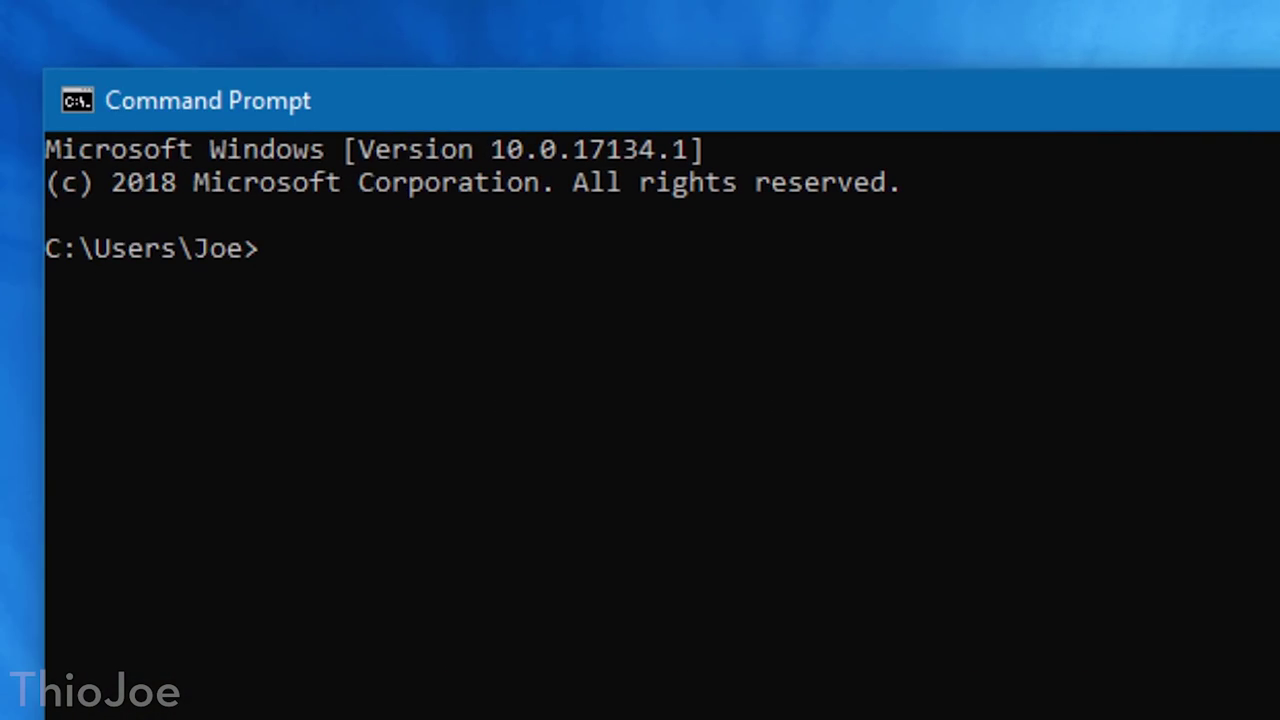
- Switch to Command Prompt and show the usage of the tar command by running tar /?
{"action": "type", "text": "tar /?"}
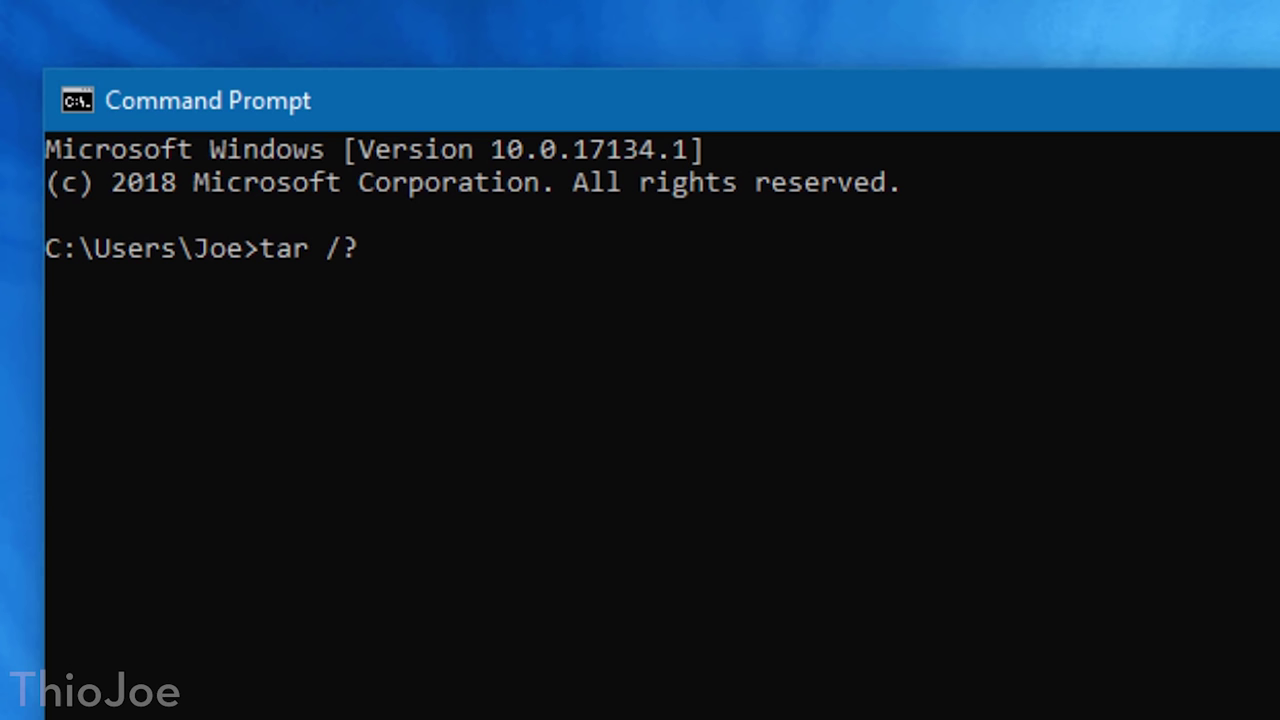
{"action": "key", "text": "Return"}
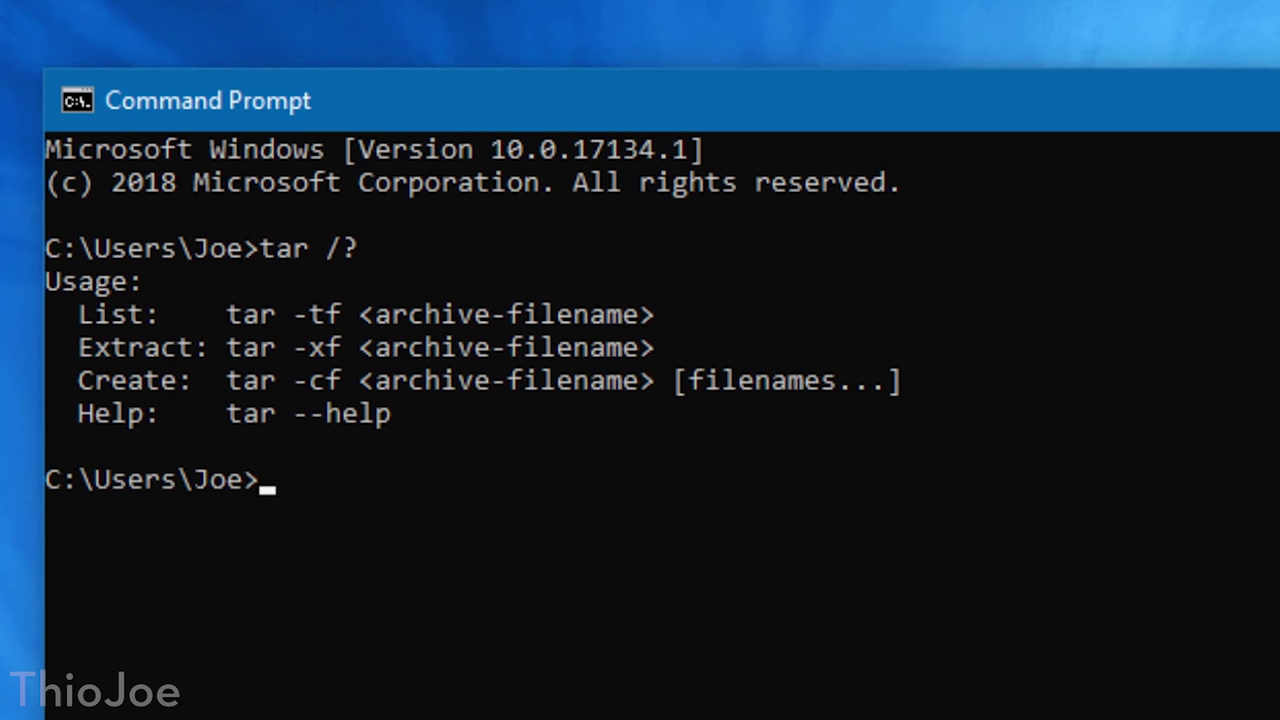
{"action": "left_click_drag", "start_coordinate": [282, 445], "coordinate": [383, 445]}
{"action": "left_click", "coordinate": [383, 445]}
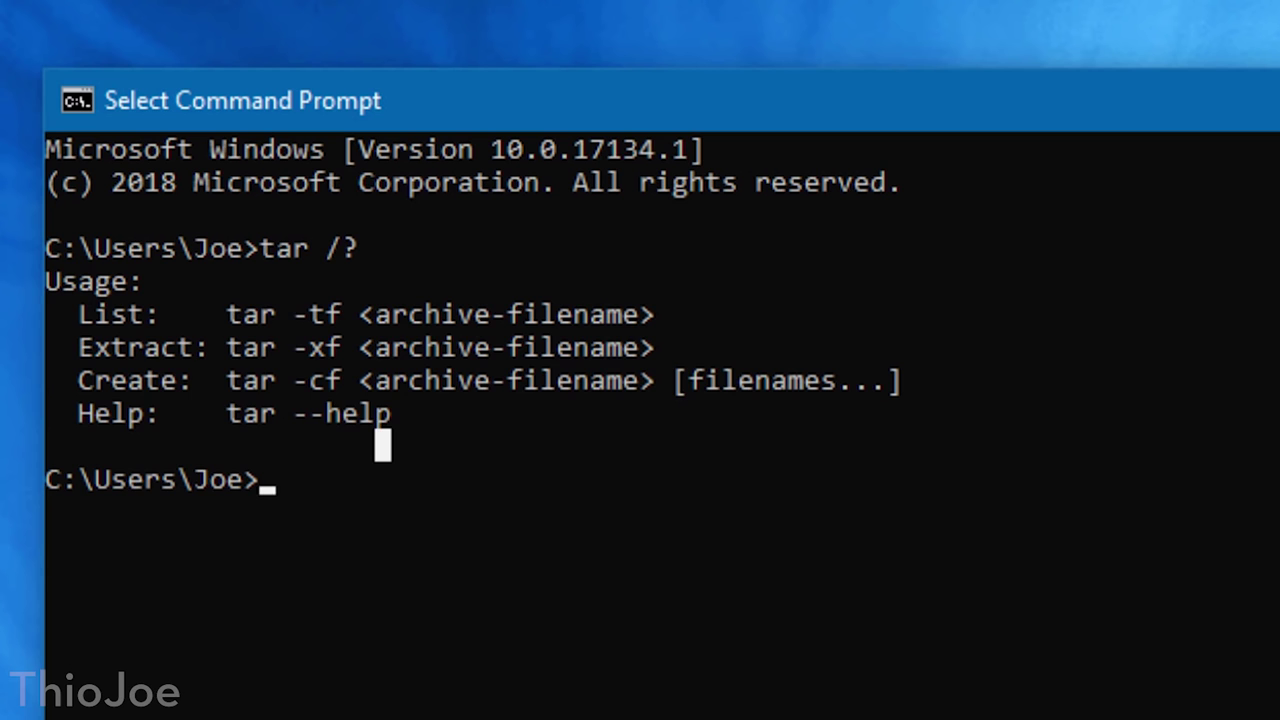
- Run curl --help in Command Prompt and look back through the listed curl options
{"action": "type", "text": "curl"}
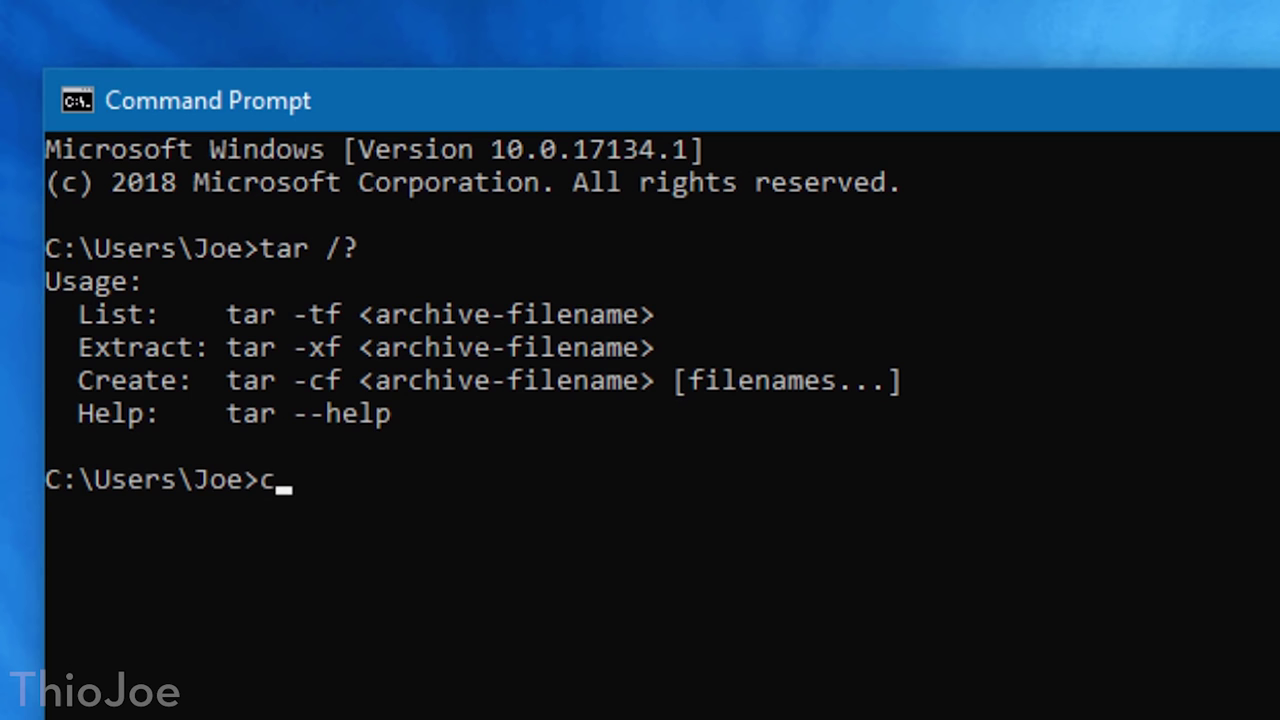
{"action": "type", "text": " --help"}
{"action": "key", "text": "Return"}
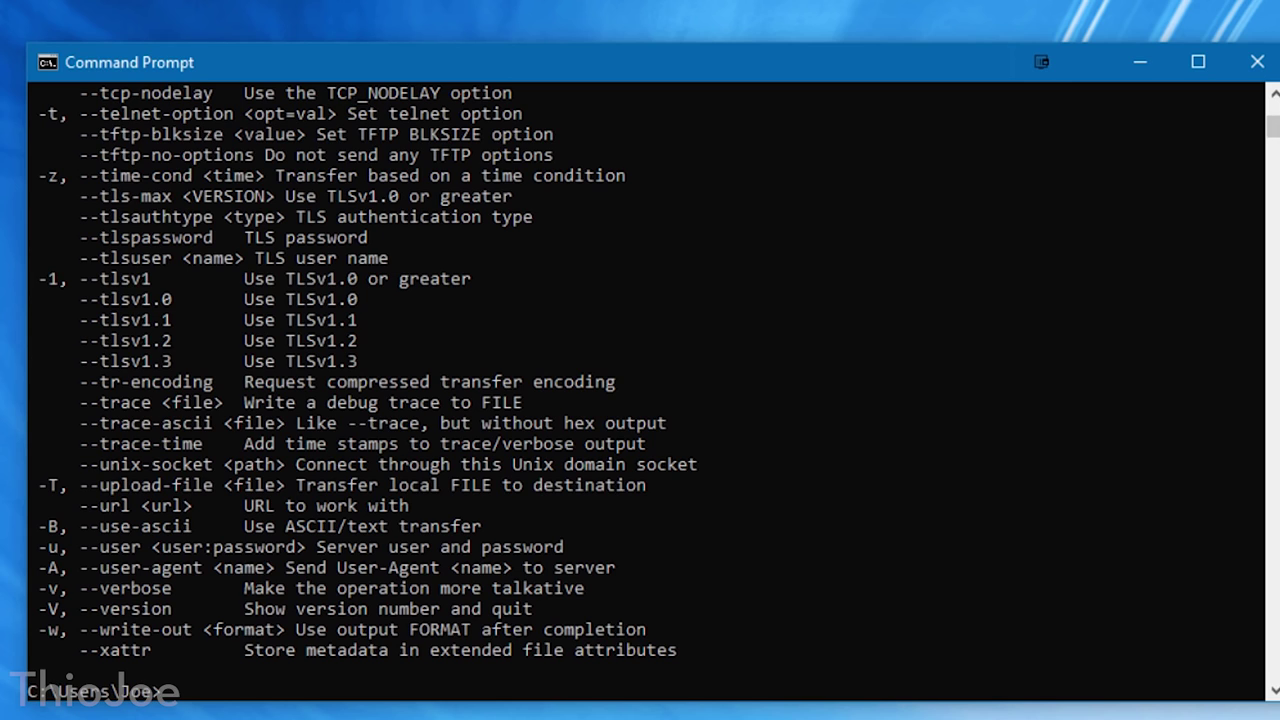
{"action": "scroll", "coordinate": [645, 380], "scroll_direction": "up", "scroll_amount": 20}
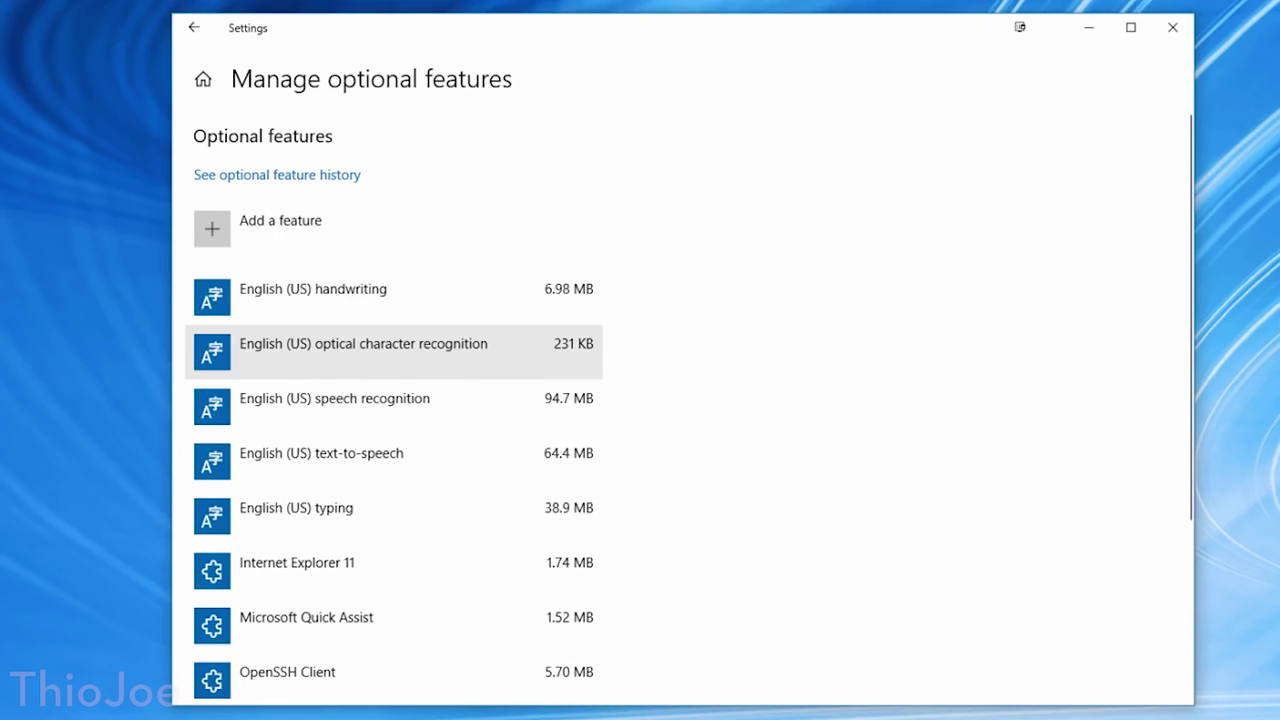
- Expand the OpenSSH Client entry among the optional features in Settings, and run ssh in an administrator Command Prompt to show its usage
{"action": "left_click", "coordinate": [288, 672]}
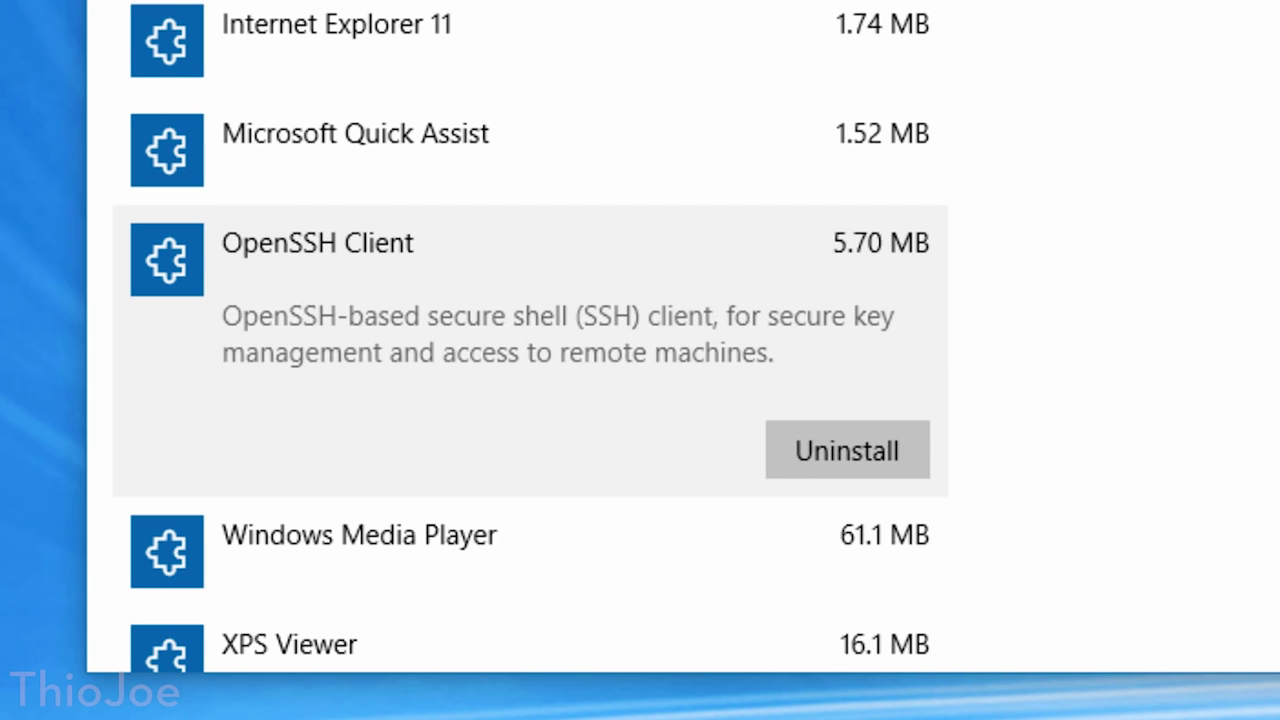
{"action": "type", "text": "ssh"}
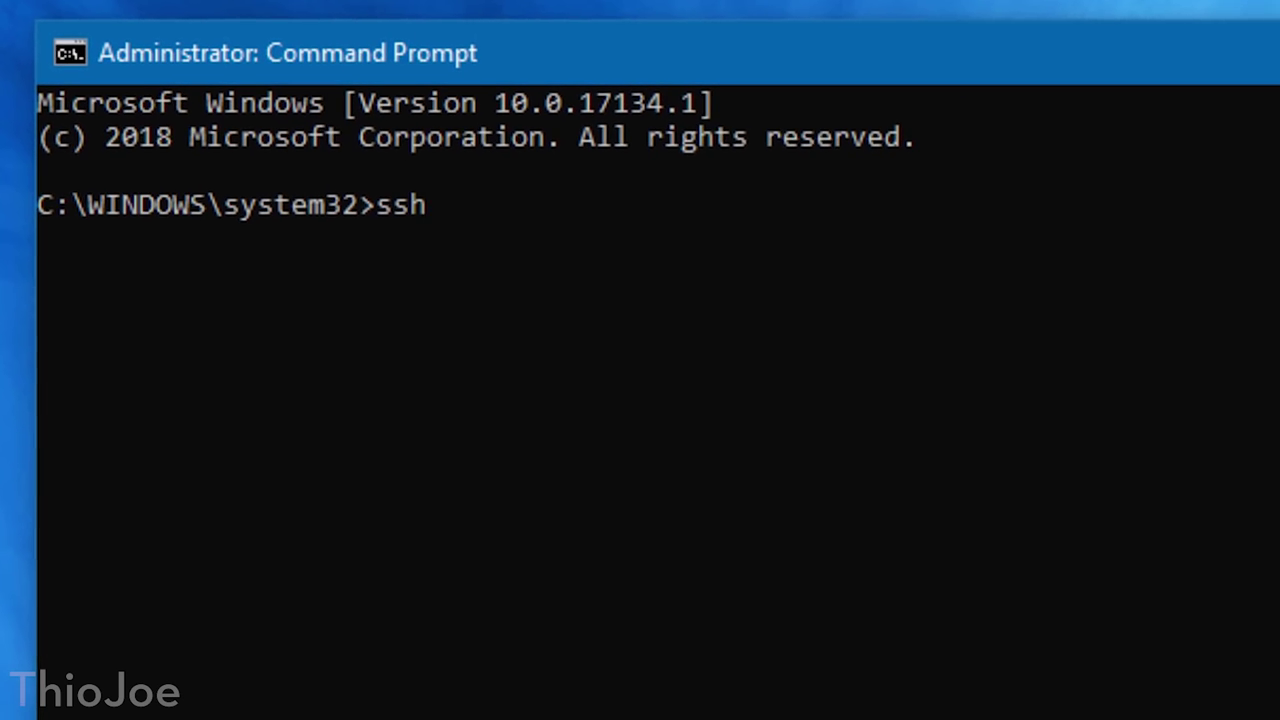
{"action": "key", "text": "Return"}
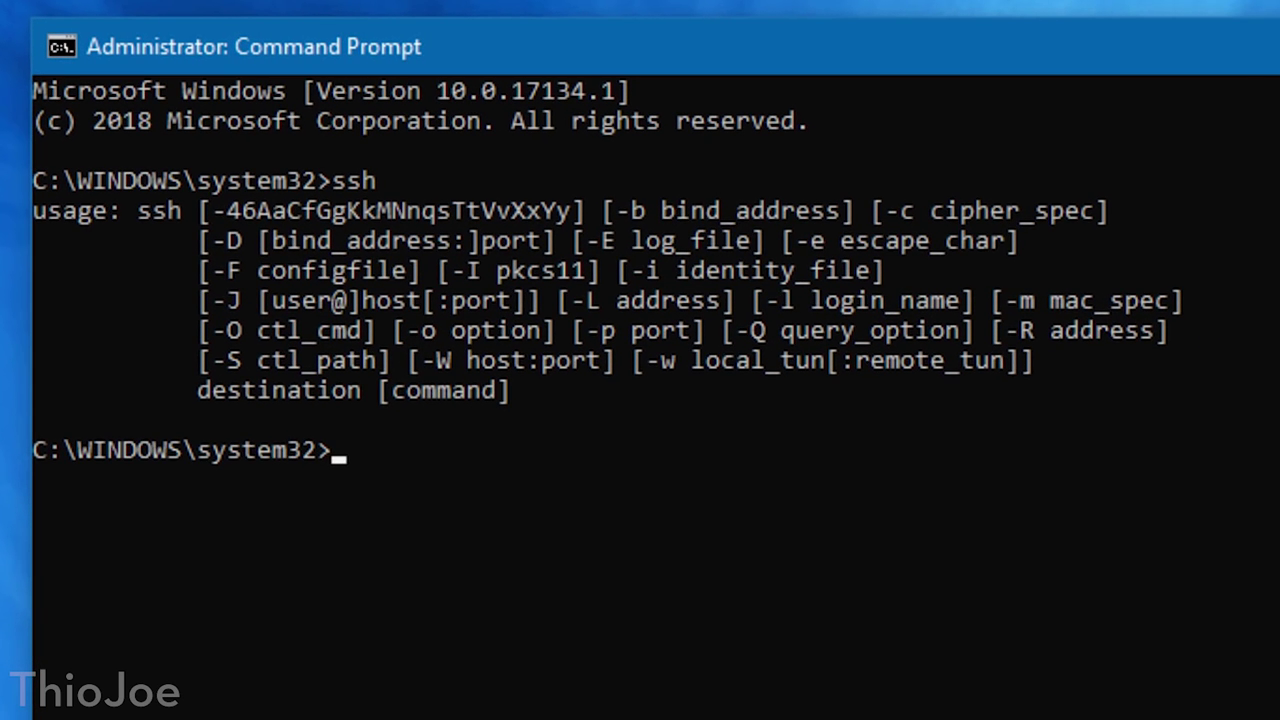